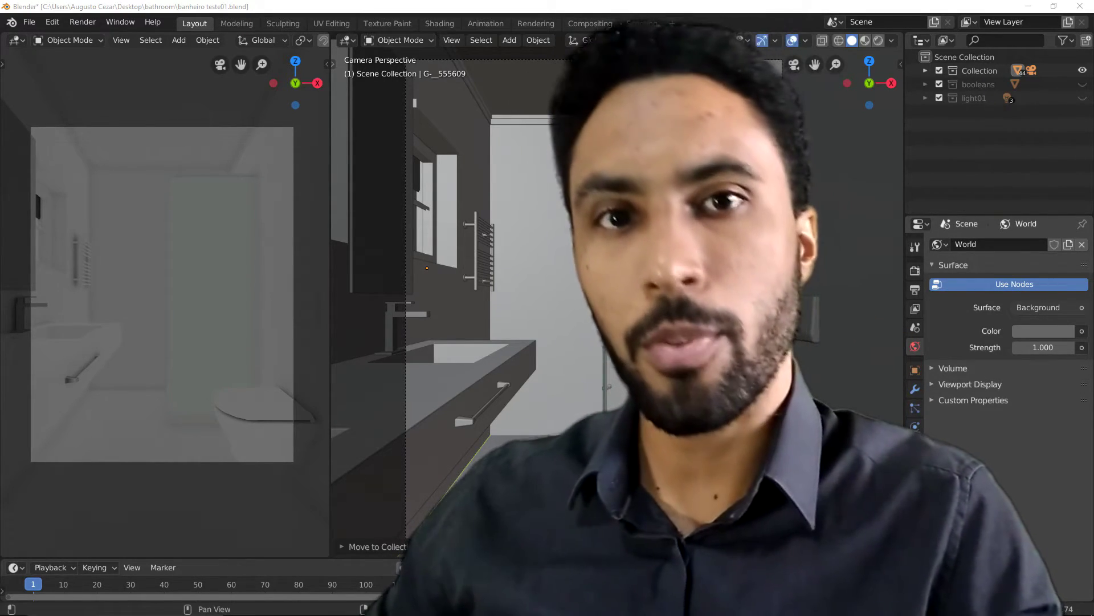
{"action": "middle_click_drag", "start_coordinate": [85, 360], "coordinate": [145, 389]}
{"action": "scroll", "coordinate": [144, 388], "scroll_direction": "down", "scroll_amount": 2}
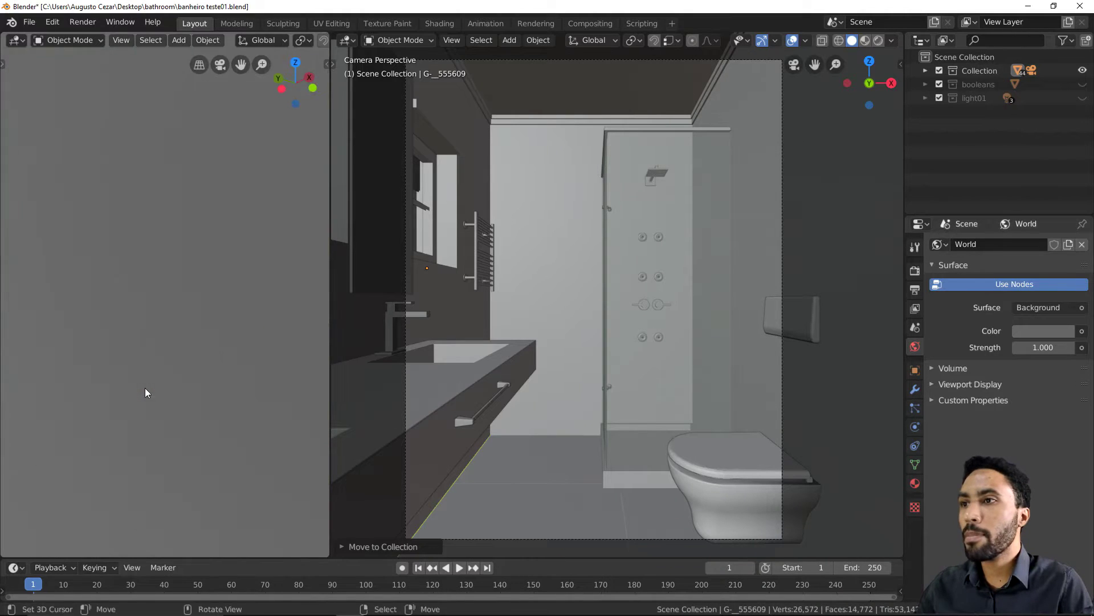
{"action": "scroll", "coordinate": [145, 388], "scroll_direction": "up", "scroll_amount": 2}
{"action": "middle_click_drag", "start_coordinate": [238, 340], "coordinate": [130, 373], "text": "shift"}
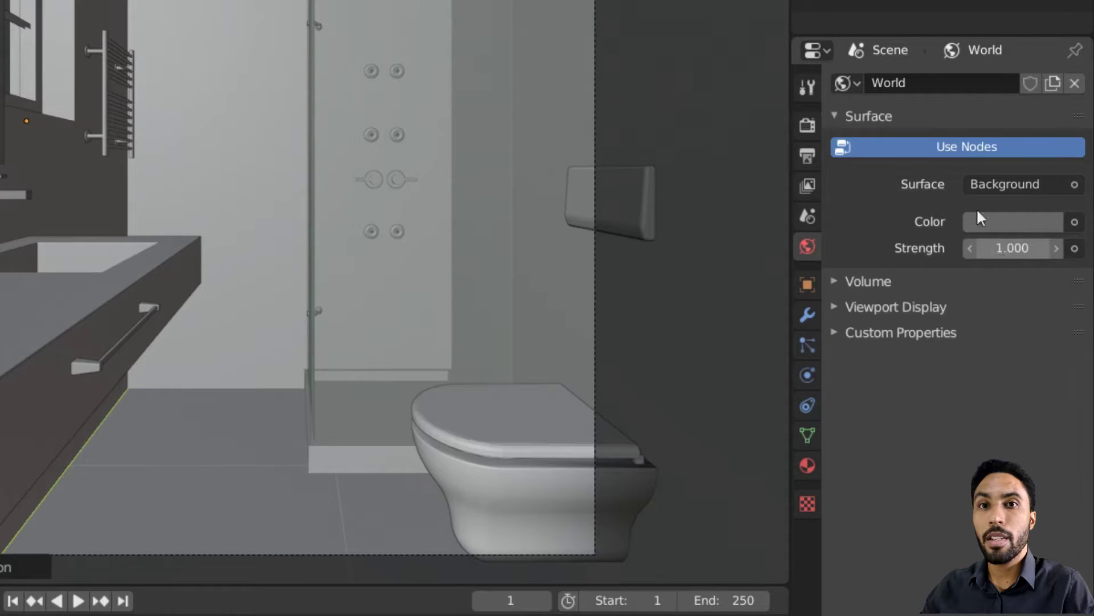
Set the world background strength to 0 and toggle overlays on in the rendered camera view
{"action": "left_click", "coordinate": [1001, 243]}
{"action": "key", "text": "Return"}
{"action": "key", "text": "z"}
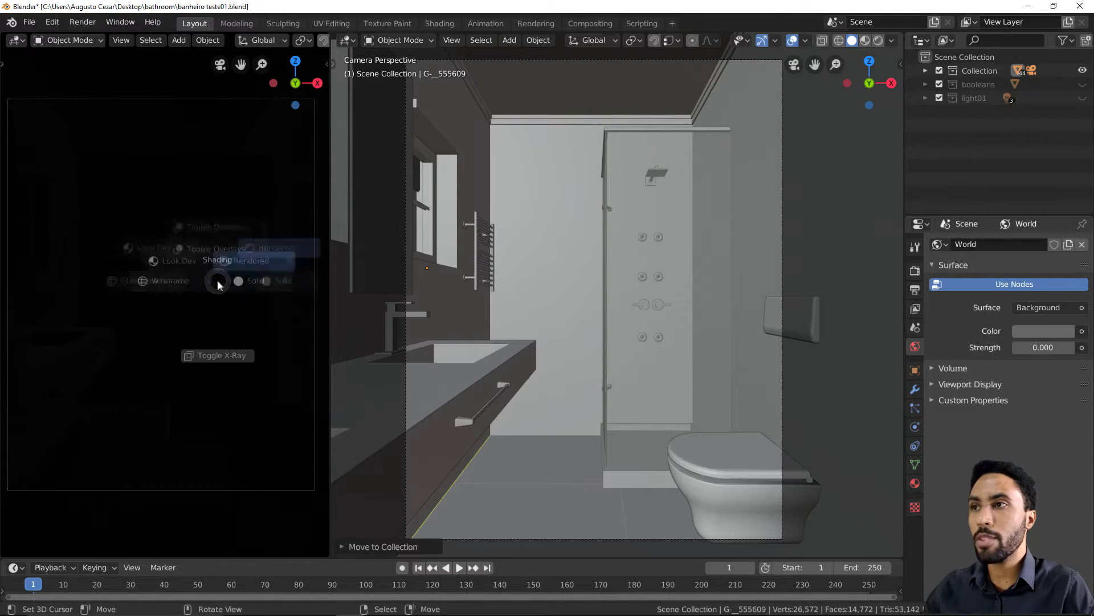
{"action": "left_click", "coordinate": [207, 223]}
Place the 3D cursor on one of the bathroom windows from outside the building and add an area light there
{"action": "key", "text": "a"}
{"action": "mouse_move", "coordinate": [207, 224]}
{"action": "middle_mouse_down"}
{"action": "mouse_move", "coordinate": [204, 259]}
{"action": "mouse_move", "coordinate": [244, 272]}
{"action": "mouse_move", "coordinate": [258, 297]}
{"action": "mouse_move", "coordinate": [198, 286]}
{"action": "middle_mouse_up"}
{"action": "scroll", "coordinate": [244, 272], "scroll_direction": "down", "scroll_amount": 4}
{"action": "key", "text": "KP_0"}
{"action": "scroll", "coordinate": [552, 292], "scroll_direction": "down", "scroll_amount": 4}
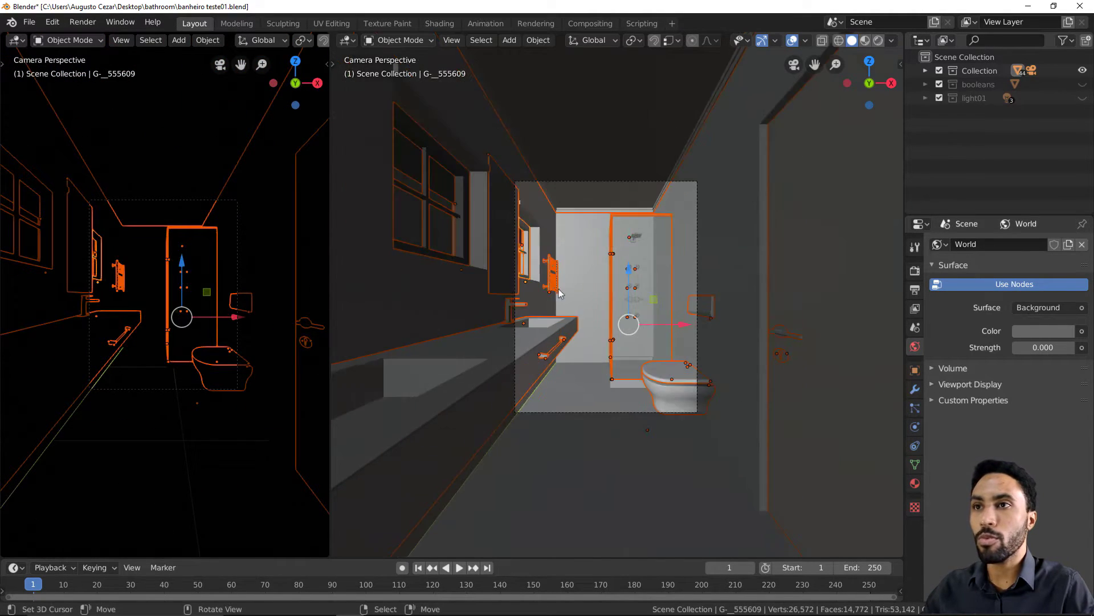
{"action": "middle_click_drag", "start_coordinate": [635, 308], "coordinate": [635, 302], "text": "shift"}
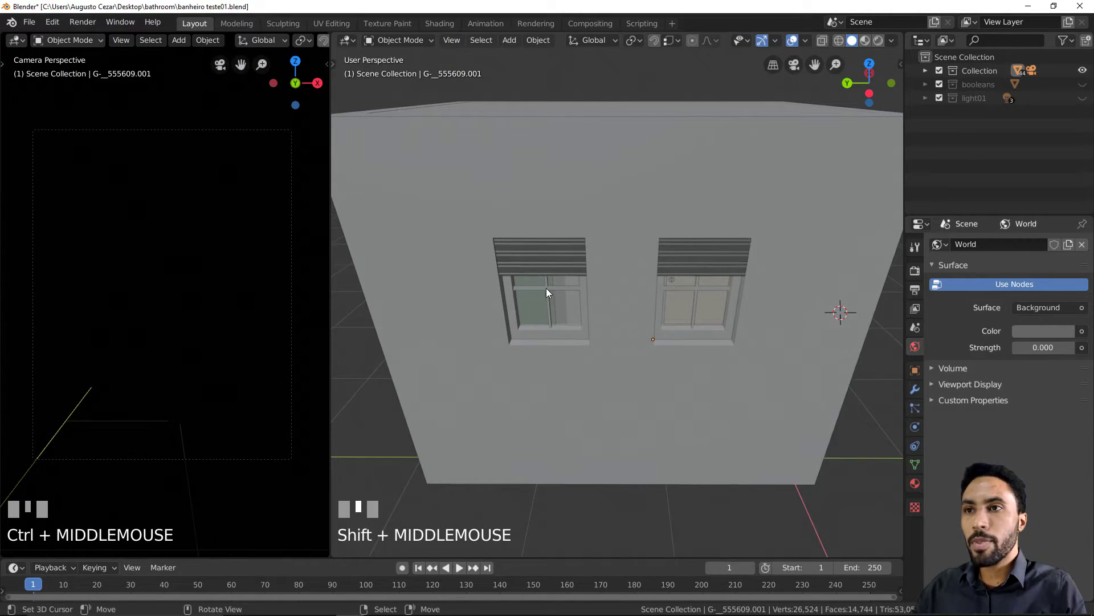
{"action": "left_click", "coordinate": [547, 293]}
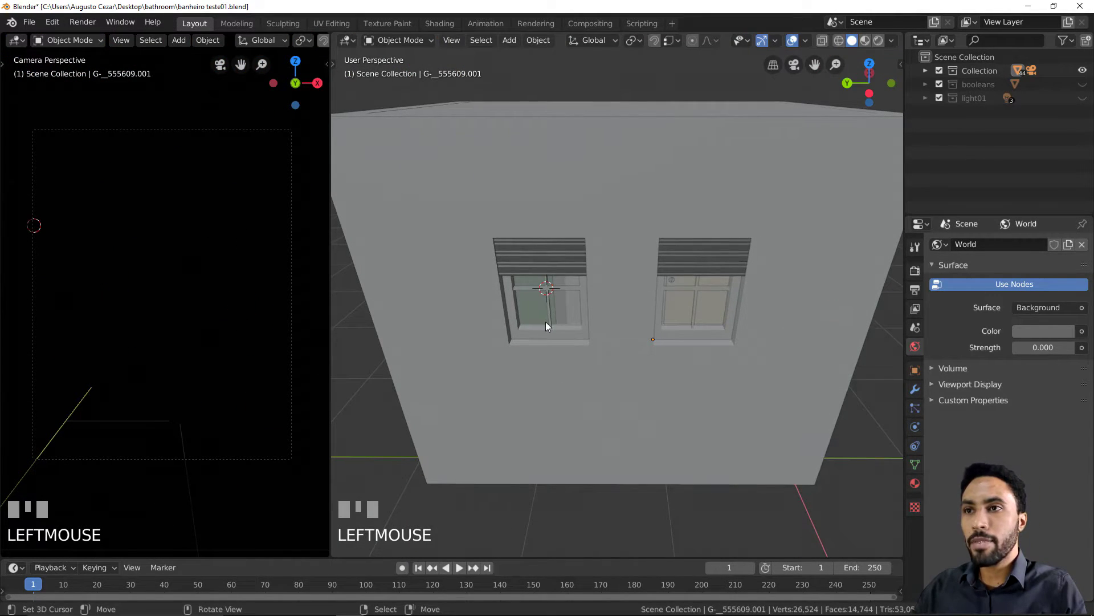
{"action": "key", "text": "shift+a"}
{"action": "mouse_move", "coordinate": [549, 322]}
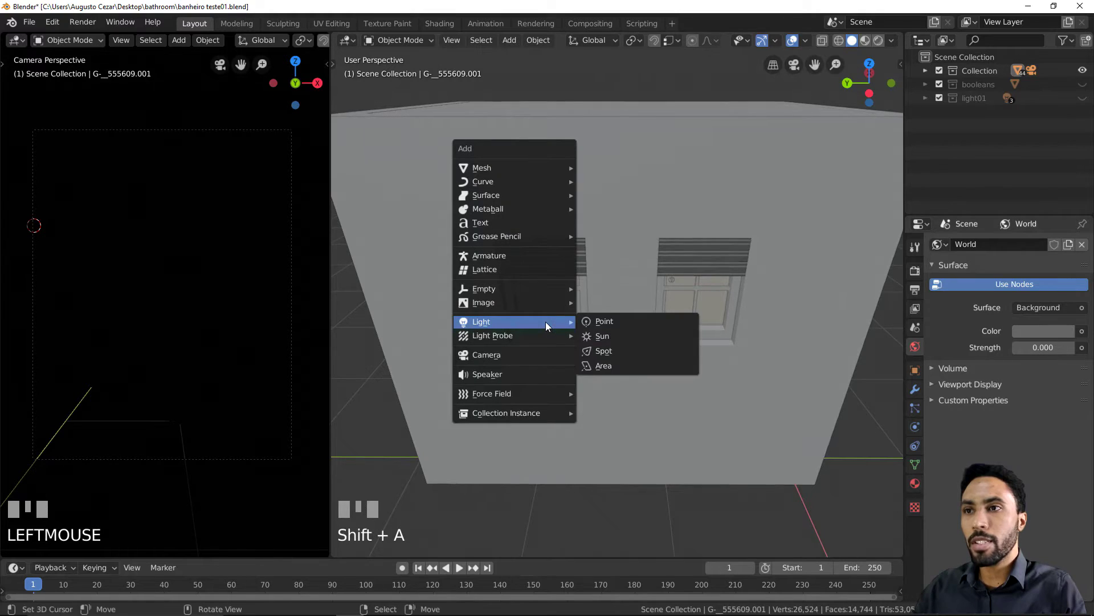
{"action": "left_click", "coordinate": [603, 365]}
Rotate the area light -90° around the global Y axis so it shines into the room
{"action": "scroll", "coordinate": [603, 318], "scroll_direction": "down", "scroll_amount": 2}
{"action": "middle_click_drag", "start_coordinate": [603, 318], "coordinate": [623, 292]}
{"action": "type", "text": "r"}
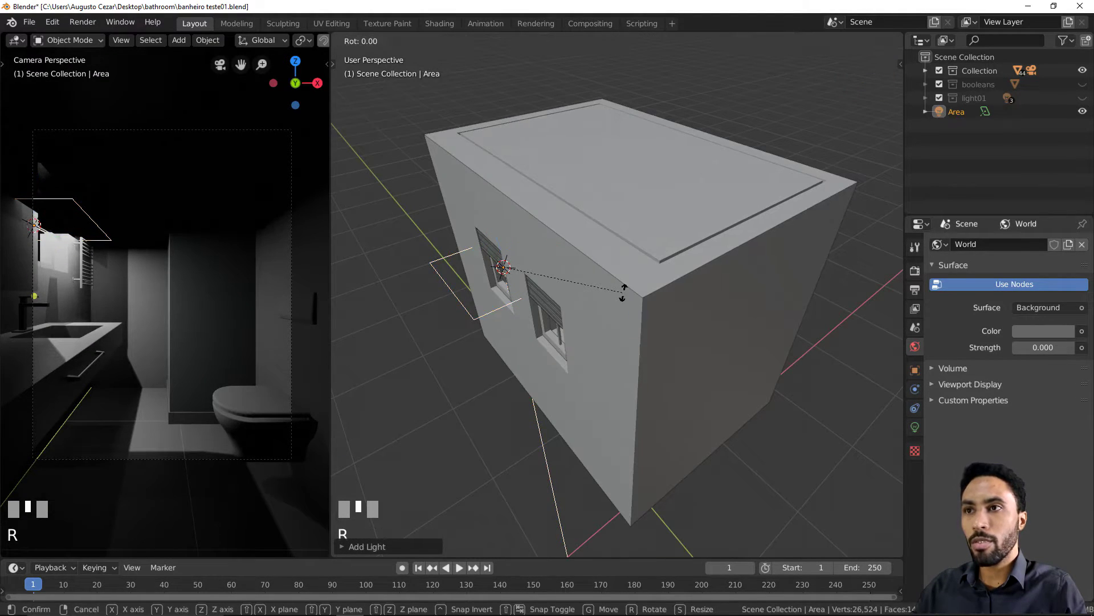
{"action": "type", "text": "y90"}
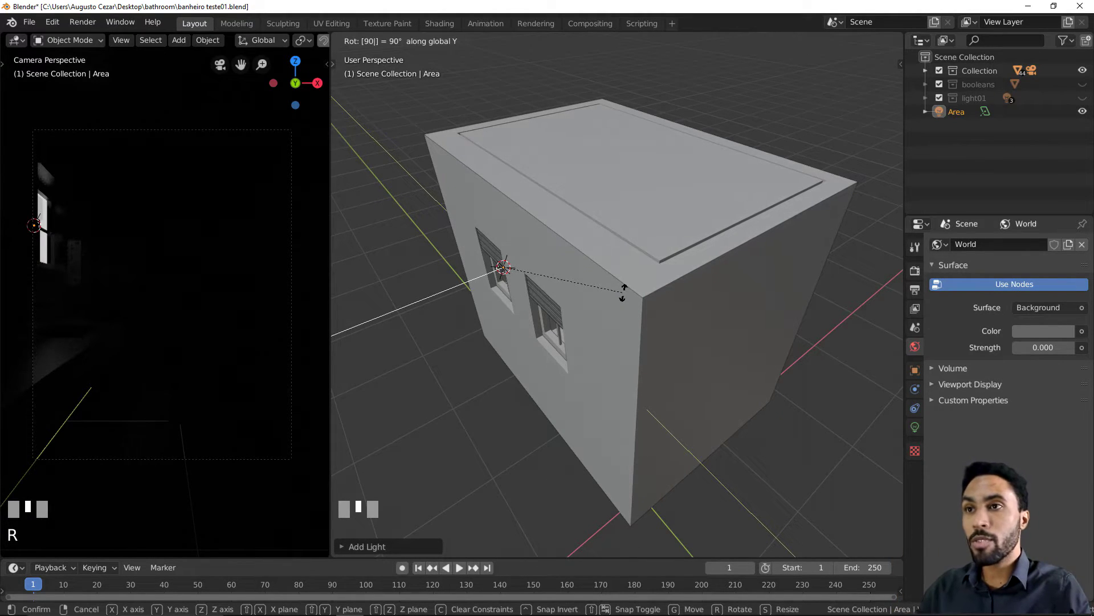
{"action": "key", "text": "minus"}
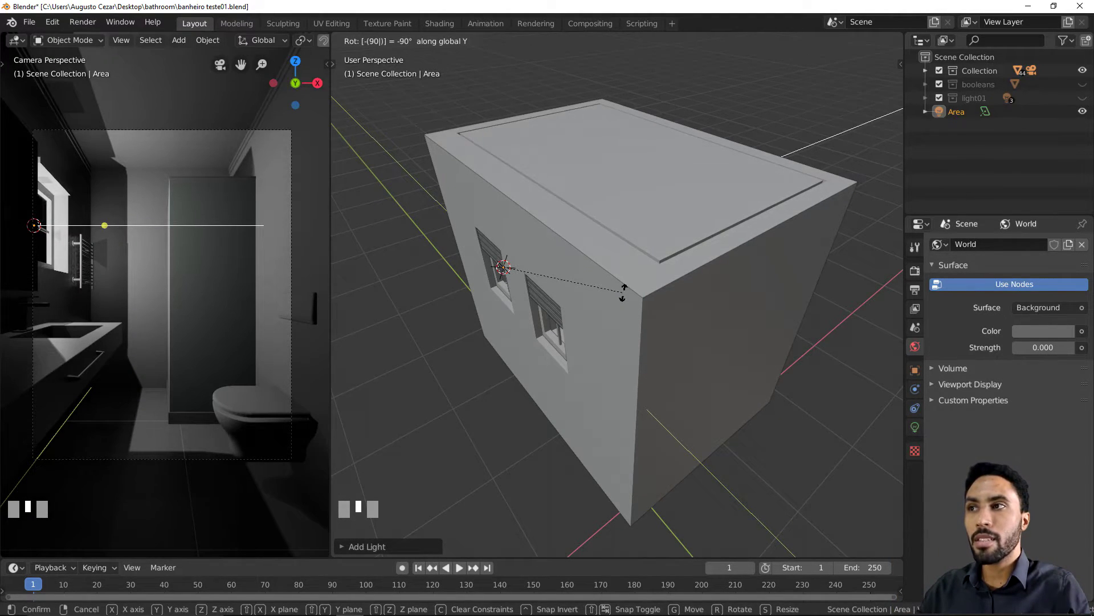
{"action": "key", "text": "KP_Enter"}
In a wireframe top view, move the light just outside the window wall and change its type to Sun
{"action": "key", "text": "z"}
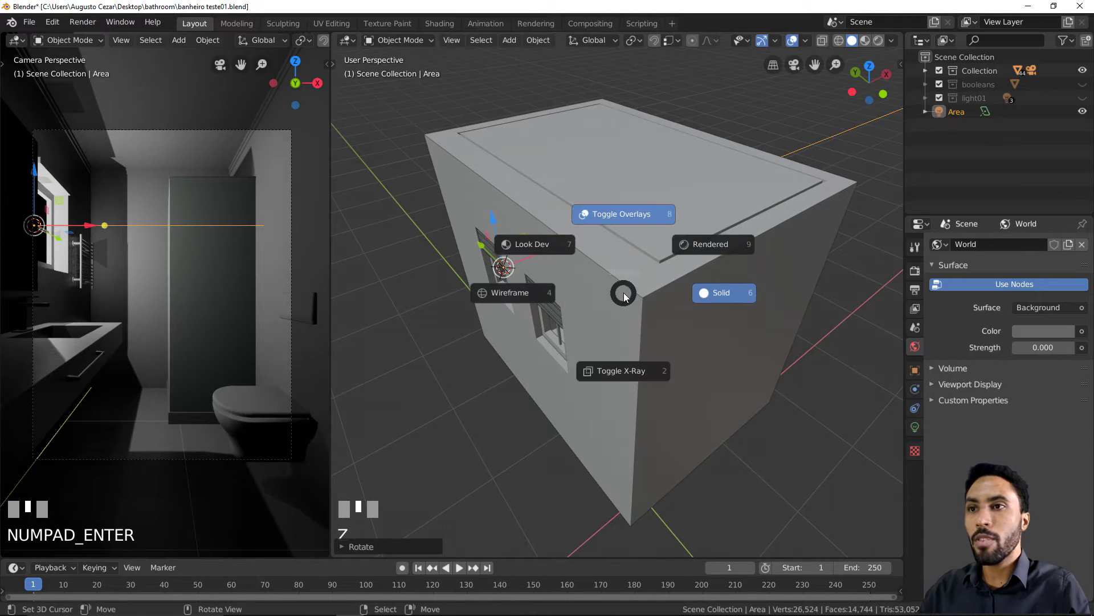
{"action": "left_click", "coordinate": [486, 294]}
{"action": "middle_click_drag", "start_coordinate": [551, 256], "coordinate": [605, 293], "text": "shift"}
{"action": "key", "text": "KP_7"}
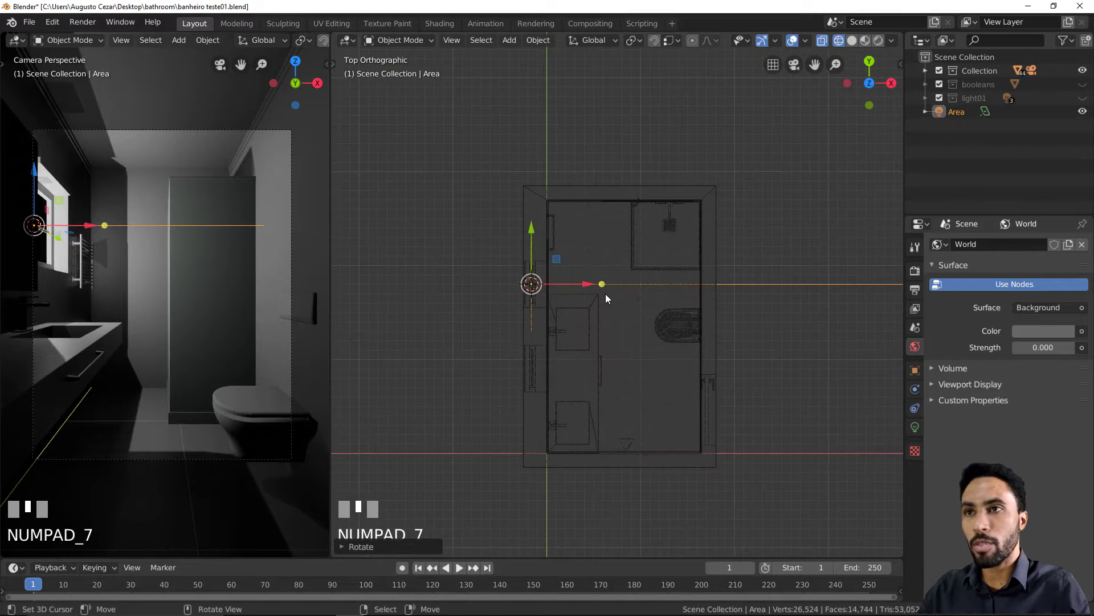
{"action": "left_click_drag", "start_coordinate": [590, 293], "coordinate": [569, 285]}
{"action": "scroll", "coordinate": [569, 285], "scroll_direction": "up", "scroll_amount": 2}
{"action": "scroll", "coordinate": [569, 285], "scroll_direction": "down", "scroll_amount": 1}
{"action": "middle_click_drag", "start_coordinate": [569, 285], "coordinate": [581, 261], "text": "shift"}
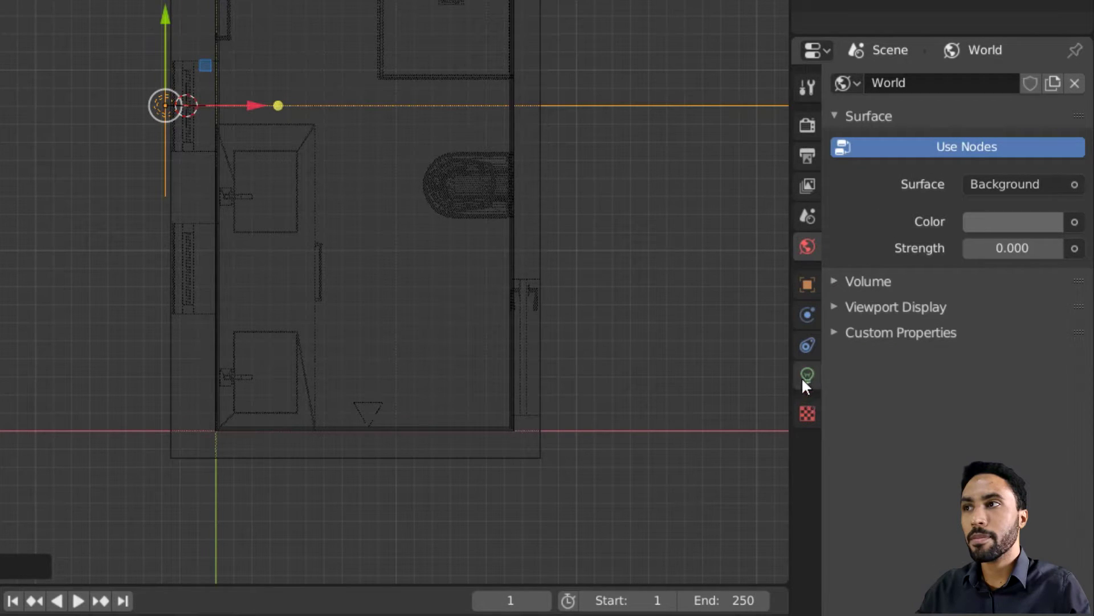
{"action": "left_click", "coordinate": [806, 376]}
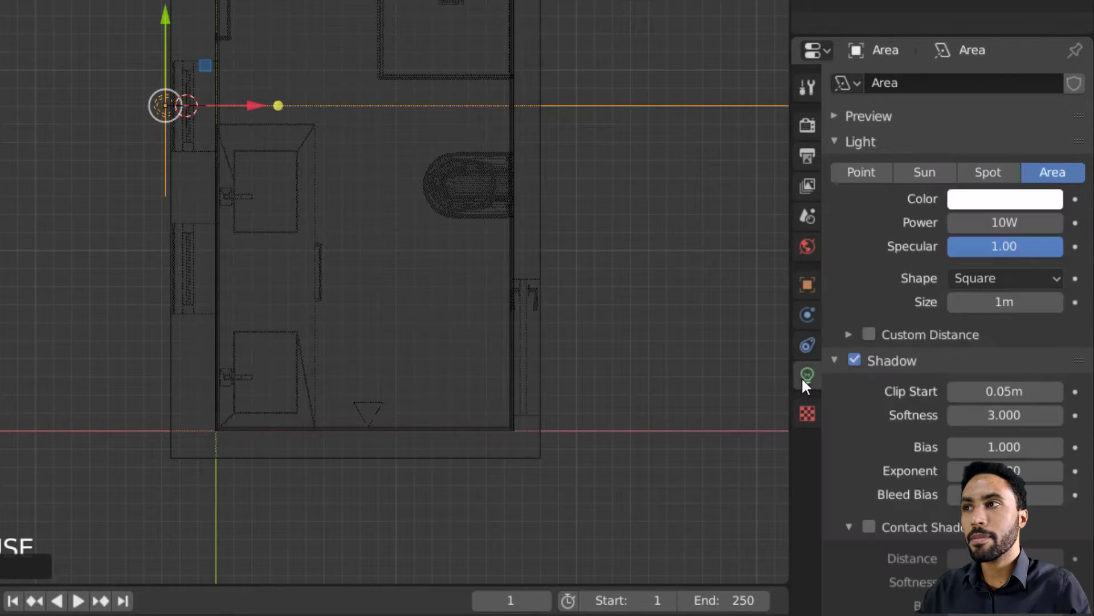
{"action": "left_click", "coordinate": [926, 171]}
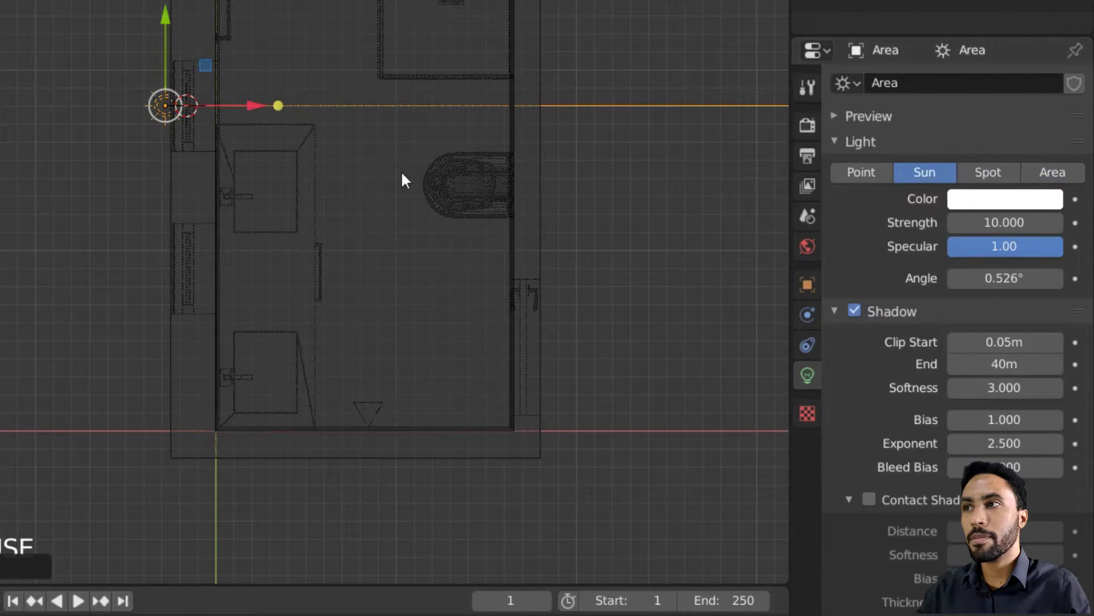
In front view, tilt the sun light downward into the room and move it up and away from the window wall
{"action": "key", "text": "KP_1"}
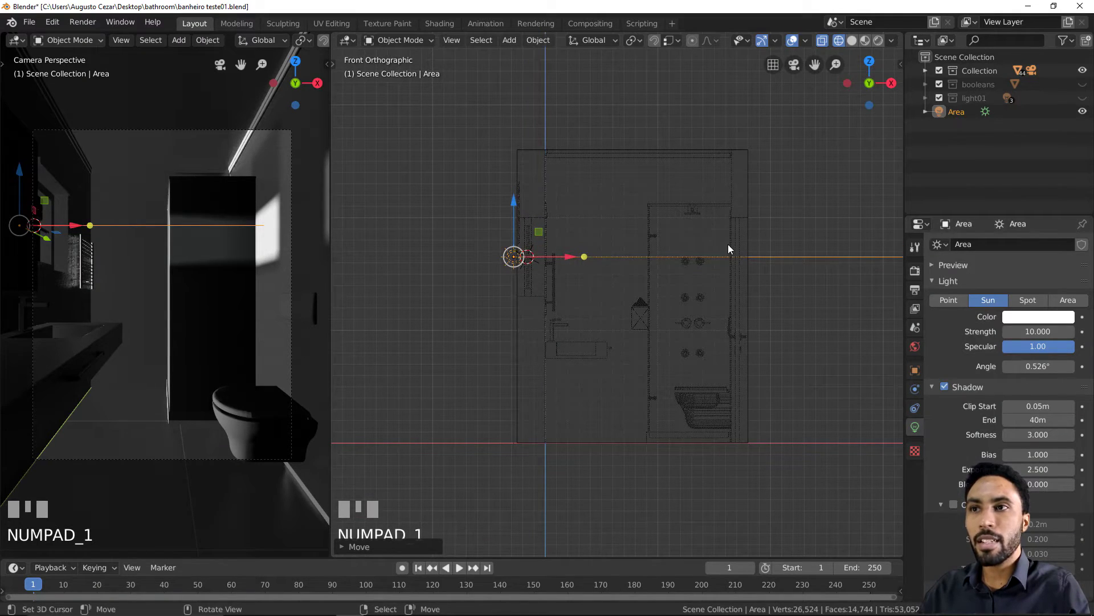
{"action": "key", "text": "r"}
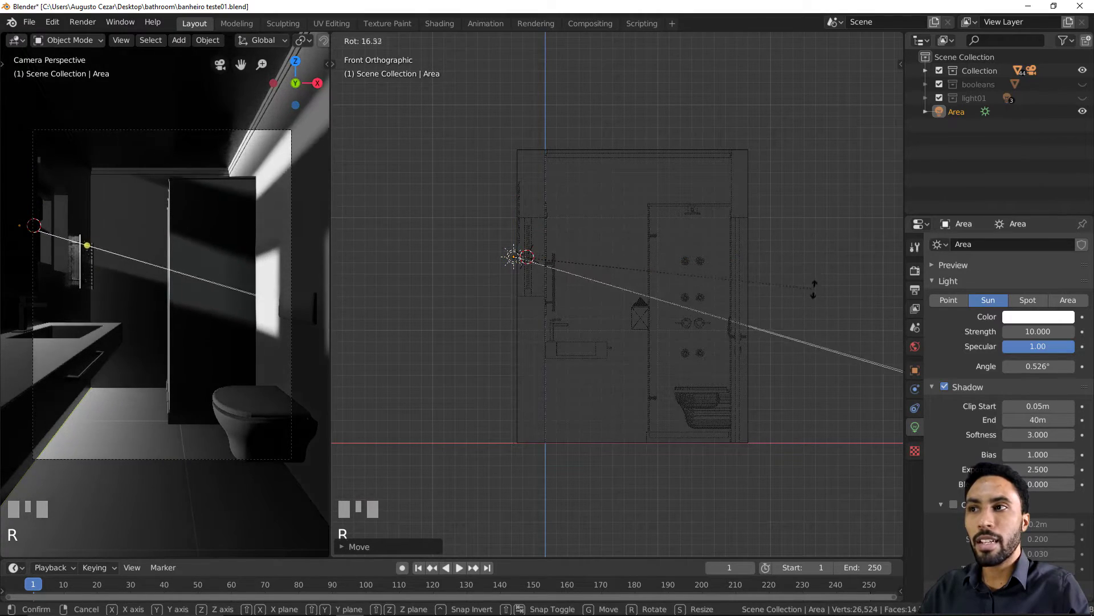
{"action": "left_click", "coordinate": [813, 311]}
{"action": "key", "text": "g"}
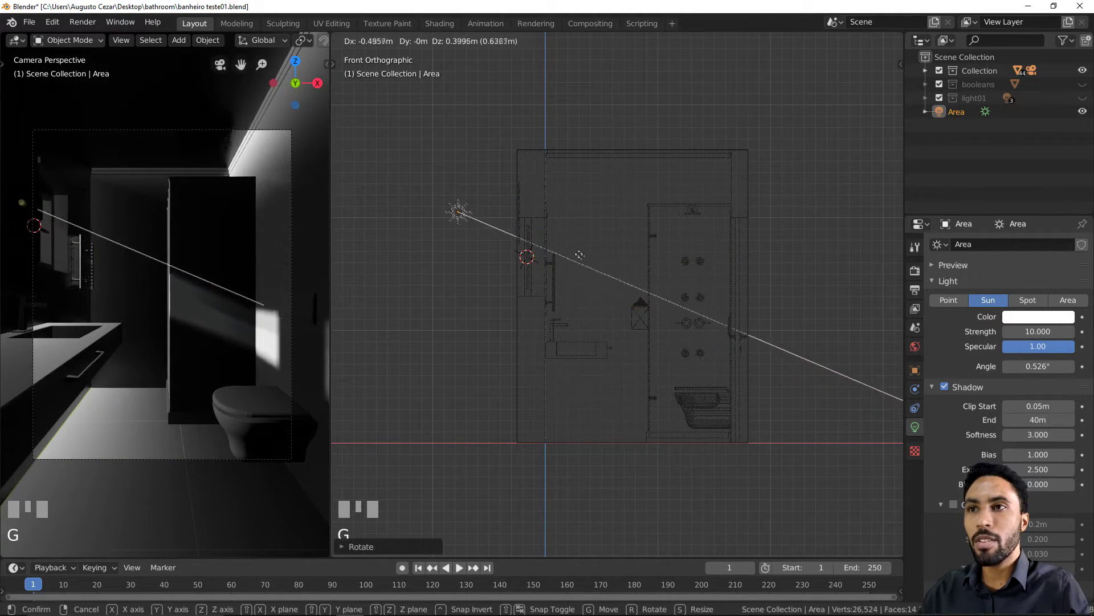
{"action": "left_click", "coordinate": [557, 241]}
{"action": "key", "text": "r"}
{"action": "left_click", "coordinate": [728, 298]}
{"action": "key", "text": "g"}
{"action": "left_click", "coordinate": [745, 330]}
{"action": "key", "text": "r"}
{"action": "left_click", "coordinate": [741, 301]}
{"action": "key", "text": "g"}
{"action": "left_click", "coordinate": [767, 317]}
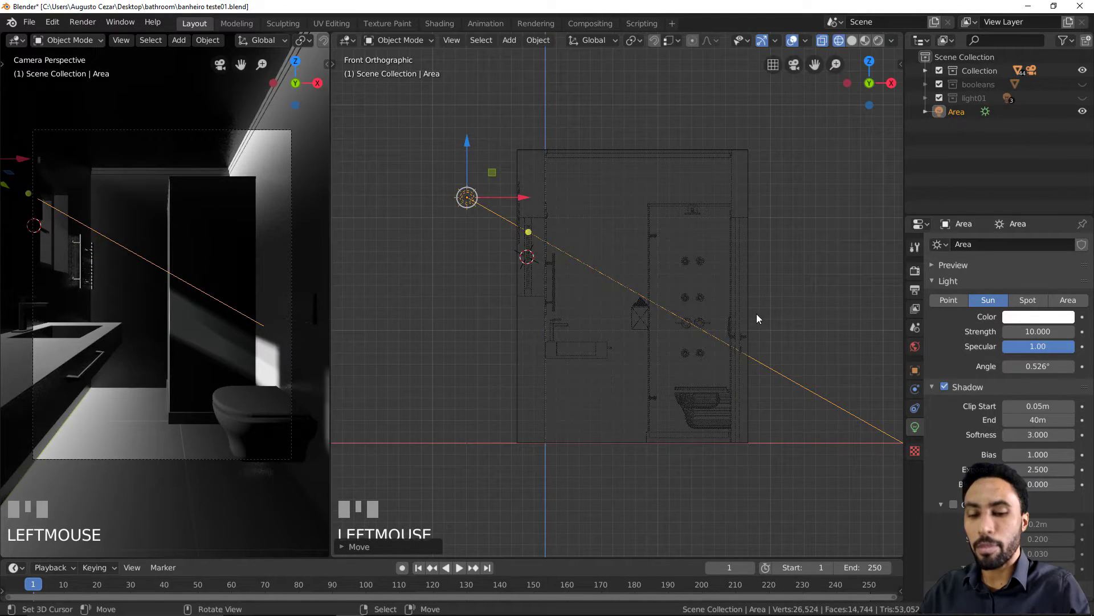
In top view, shift the sun light beside the window nearer the camera and turn it slightly toward the shower end
{"action": "key", "text": "KP_7"}
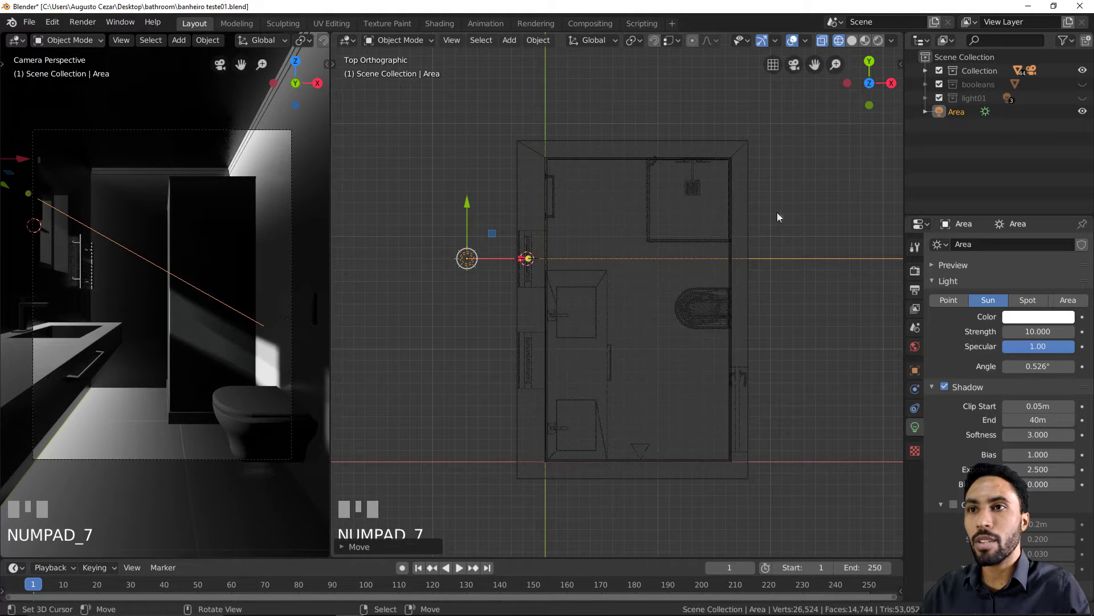
{"action": "key", "text": "r"}
{"action": "left_click", "coordinate": [737, 154]}
{"action": "key", "text": "g"}
{"action": "left_click", "coordinate": [525, 330]}
{"action": "key", "text": "r"}
{"action": "left_click", "coordinate": [823, 221]}
{"action": "key", "text": "KP_1"}
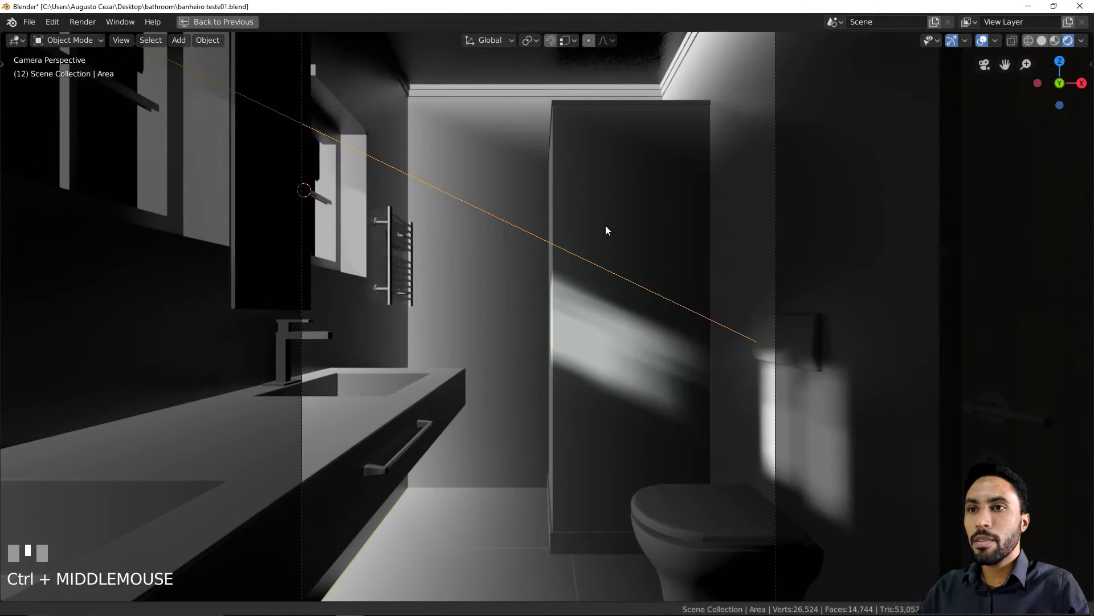
Hide the shower enclosure glass in the maximized camera view to check the light behind it, and unhide it
{"action": "middle_click_drag", "start_coordinate": [605, 225], "coordinate": [605, 234], "text": "ctrl"}
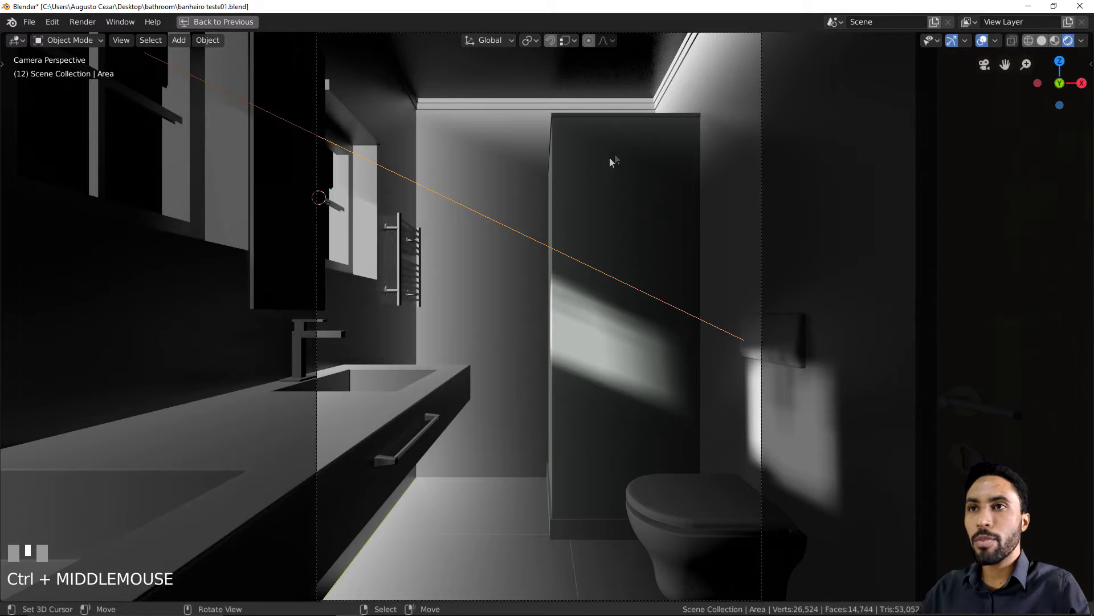
{"action": "right_click", "coordinate": [597, 188]}
{"action": "key", "text": "h"}
{"action": "right_click", "coordinate": [613, 175]}
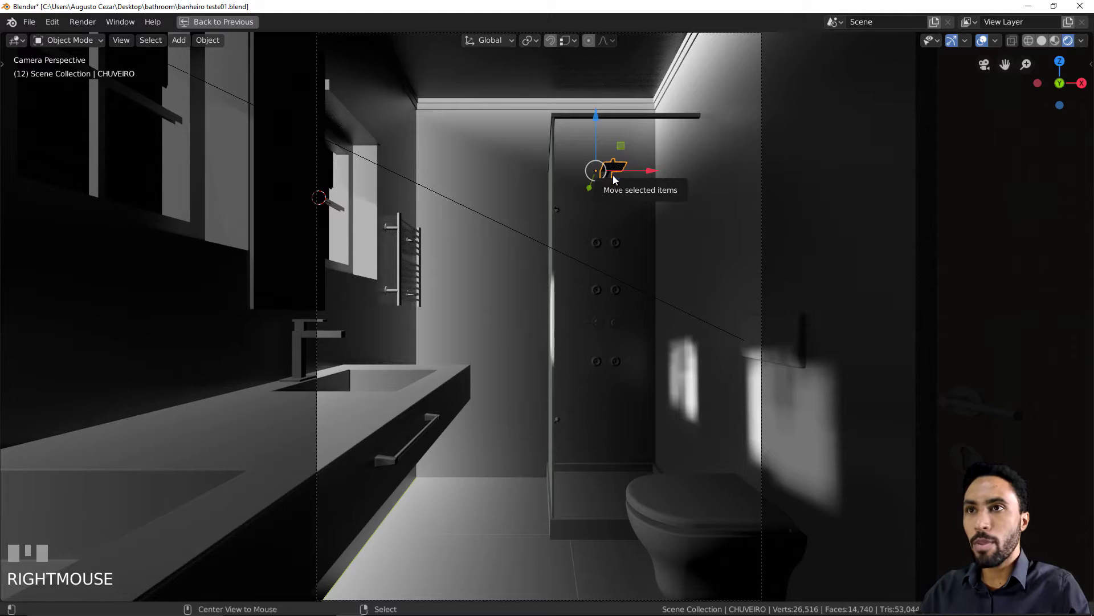
{"action": "key", "text": "alt+h"}
{"action": "key", "text": "ctrl+space"}
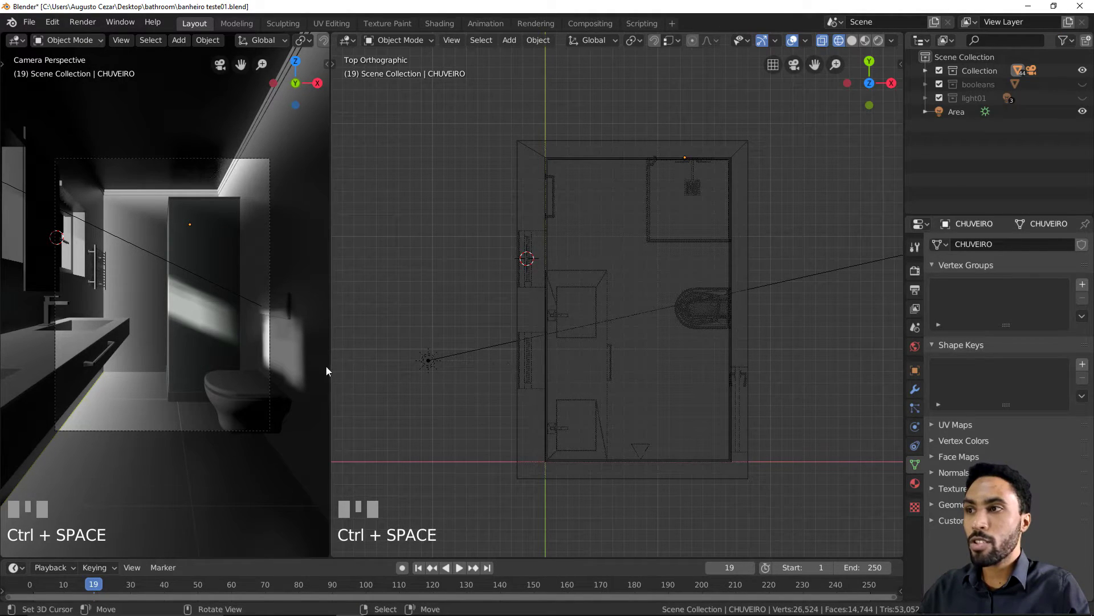
Enable contact shadows on the sun light with a distance of 0.2 m
{"action": "middle_click_drag", "start_coordinate": [674, 361], "coordinate": [640, 256]}
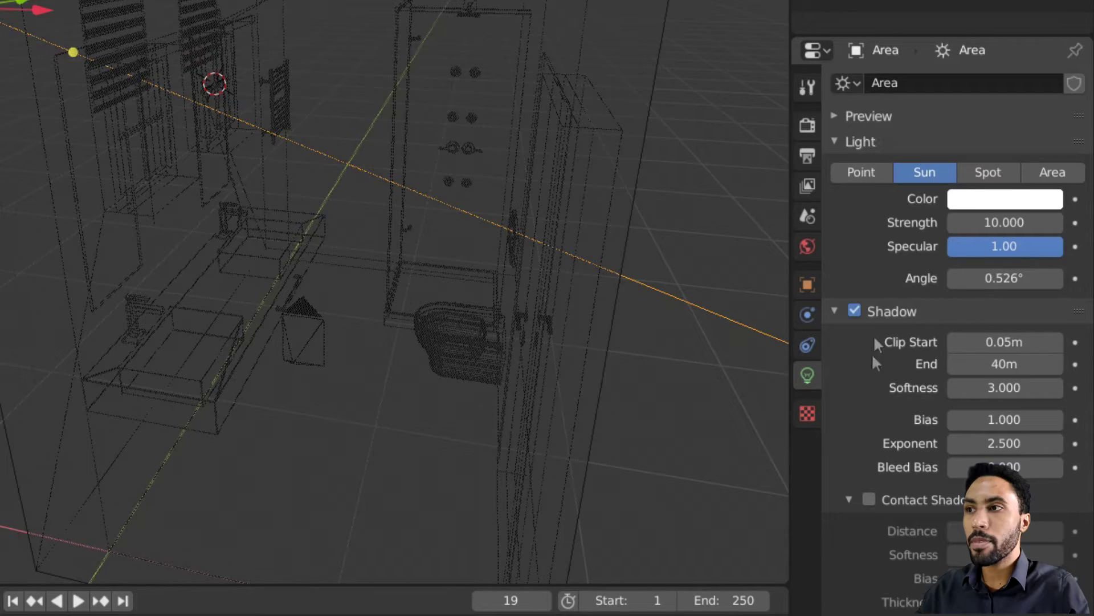
{"action": "left_click", "coordinate": [870, 501]}
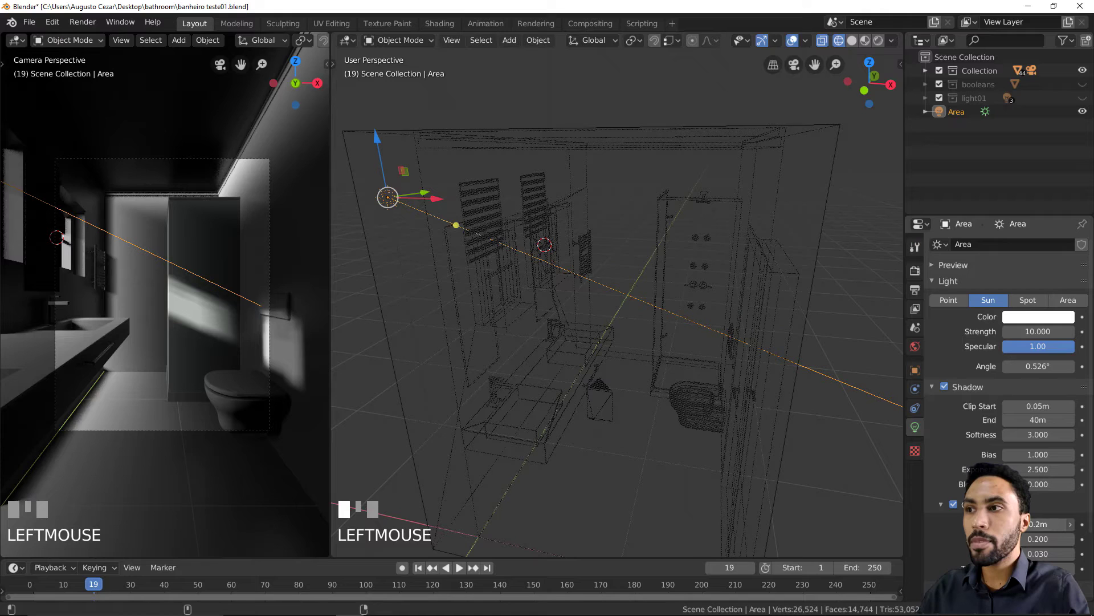
{"action": "mouse_move", "coordinate": [1004, 530]}
{"action": "left_mouse_down", "text": "shift"}
{"action": "mouse_move", "coordinate": [1038, 531]}
{"action": "mouse_move", "coordinate": [1015, 524]}
{"action": "left_mouse_up", "text": "shift"}
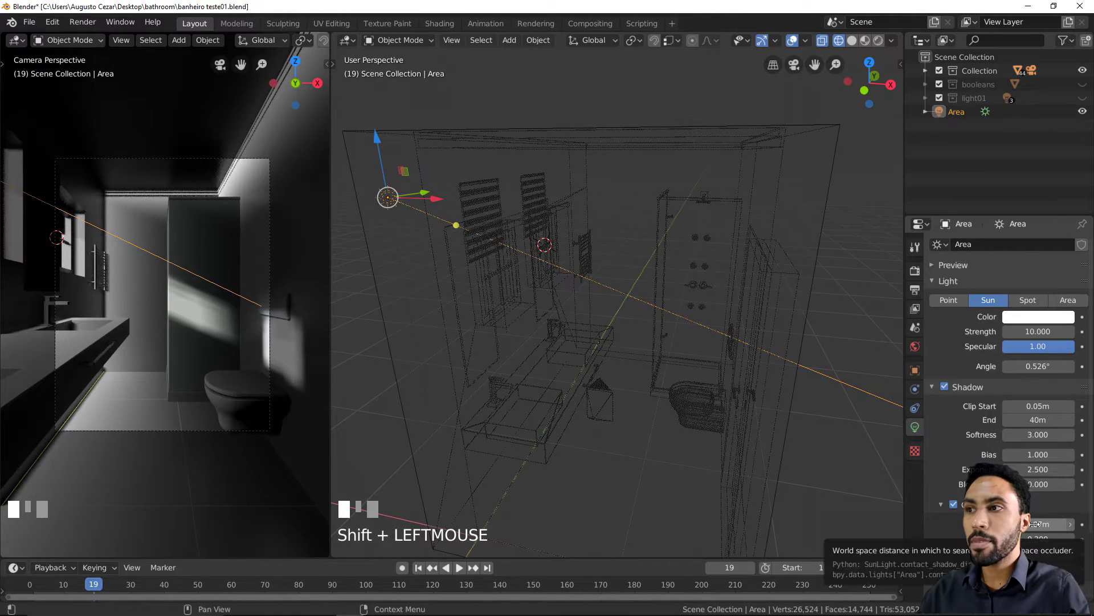
{"action": "left_click_drag", "start_coordinate": [1016, 524], "coordinate": [1020, 524], "text": "shift"}
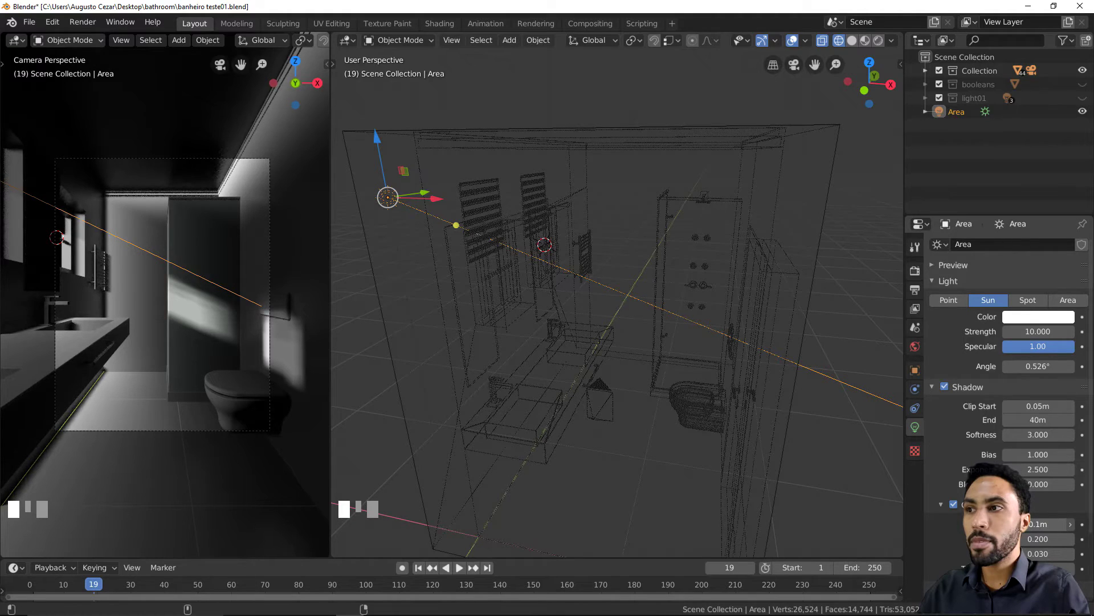
{"action": "key", "text": "KP_Enter"}
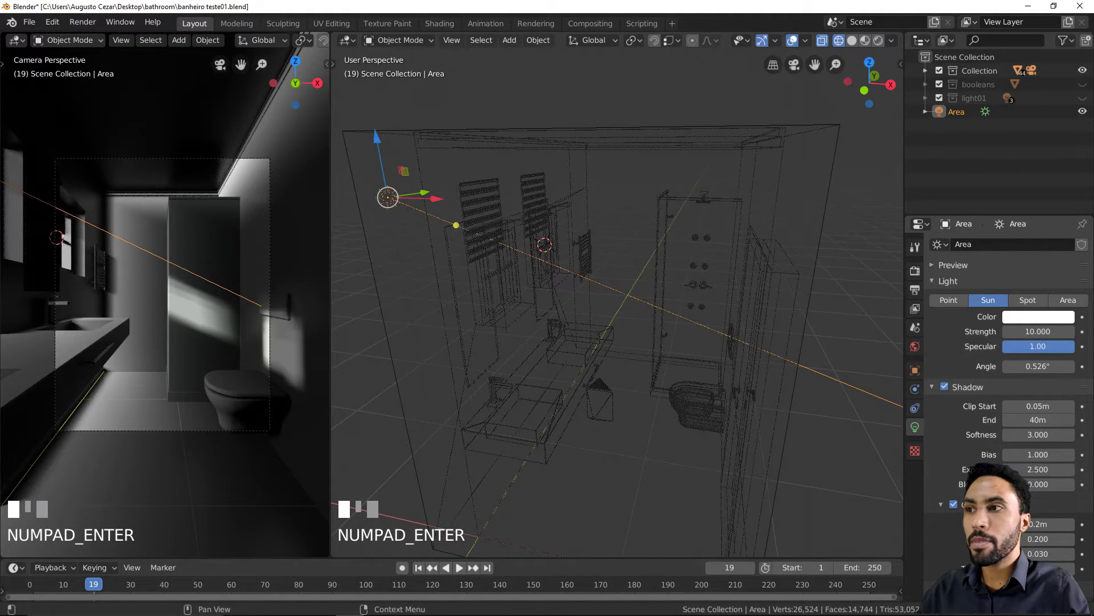
Set the sun light's shadow bias to 1.5 while checking the light patch on the shower glass
{"action": "scroll", "coordinate": [262, 342], "scroll_direction": "up", "scroll_amount": 4}
{"action": "middle_click_drag", "start_coordinate": [319, 342], "coordinate": [281, 352], "text": "shift"}
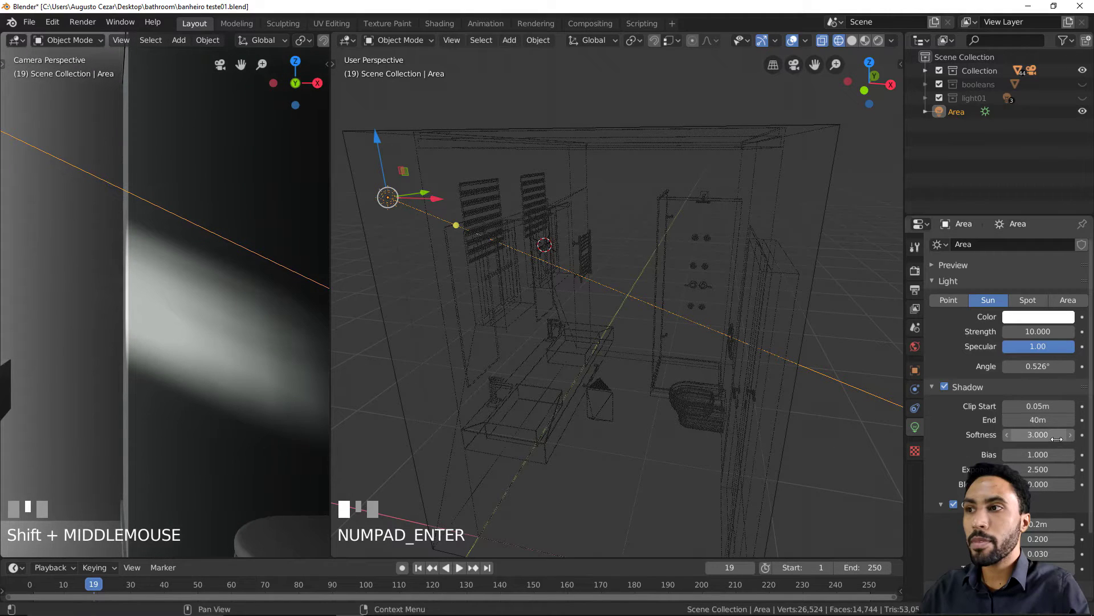
{"action": "left_click_drag", "start_coordinate": [1027, 454], "coordinate": [1051, 454]}
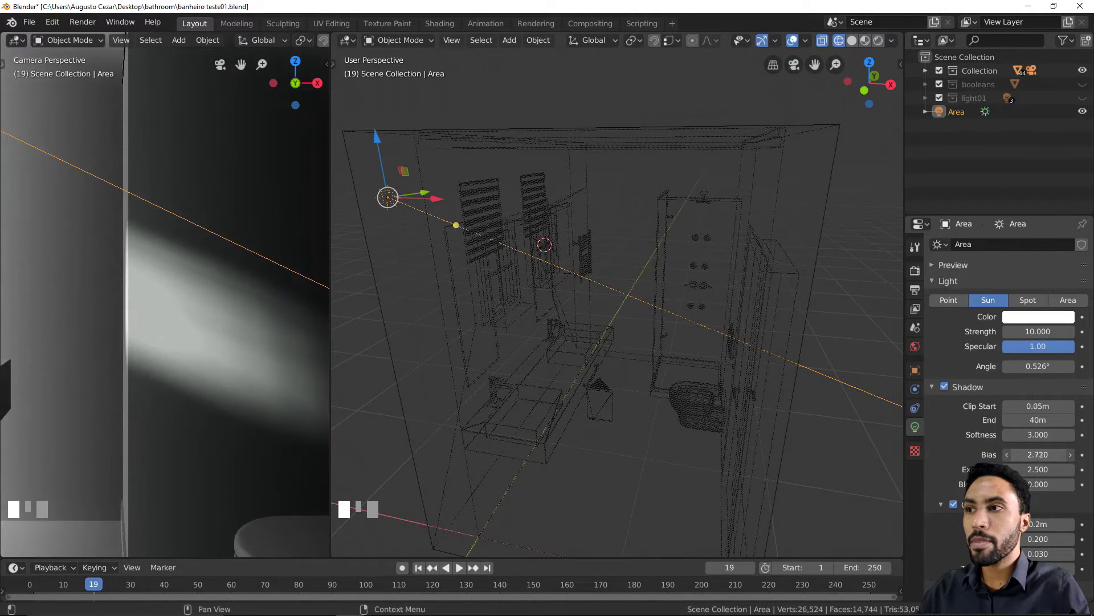
{"action": "left_click", "coordinate": [1032, 454]}
{"action": "type", "text": "1."}
{"action": "key", "text": "KP_Enter"}
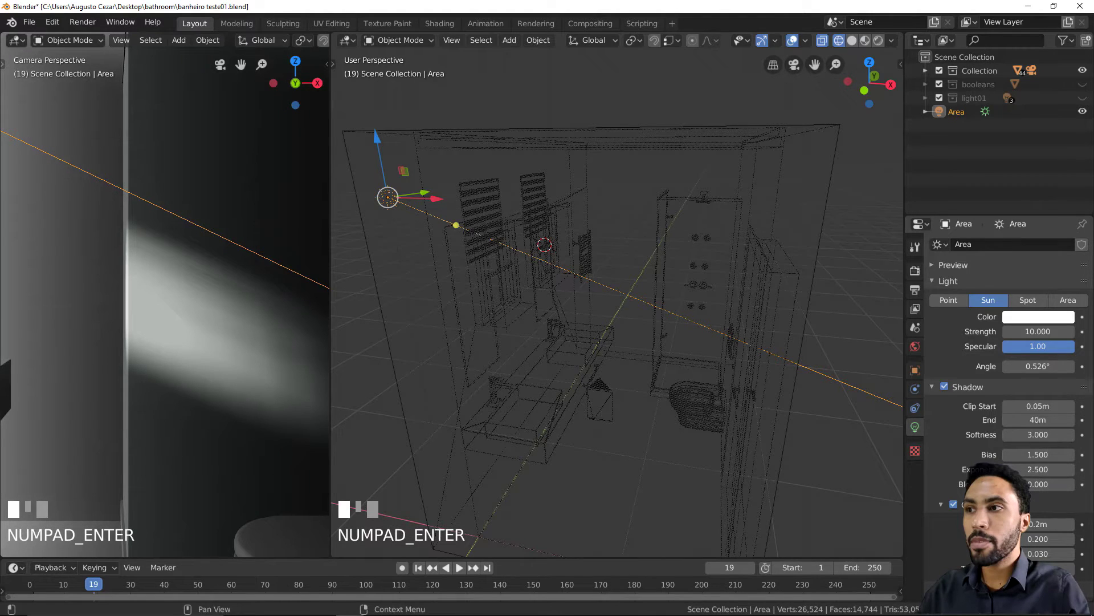
Try a sun shadow softness of 0 and raise it to about 1.44
{"action": "left_click_drag", "start_coordinate": [1039, 435], "coordinate": [977, 435]}
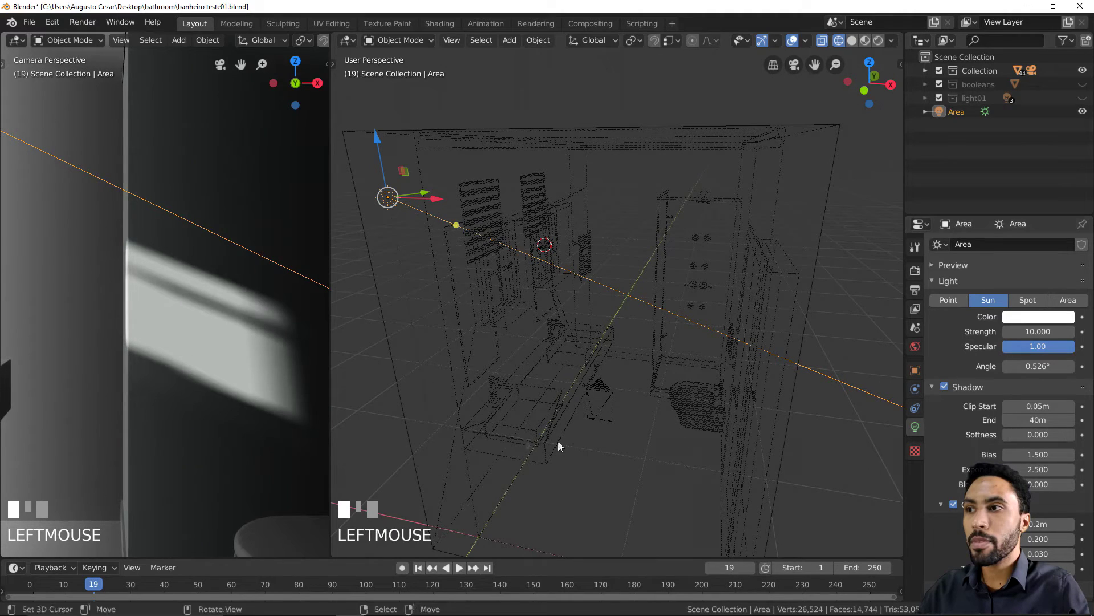
{"action": "scroll", "coordinate": [178, 319], "scroll_direction": "up", "scroll_amount": 3}
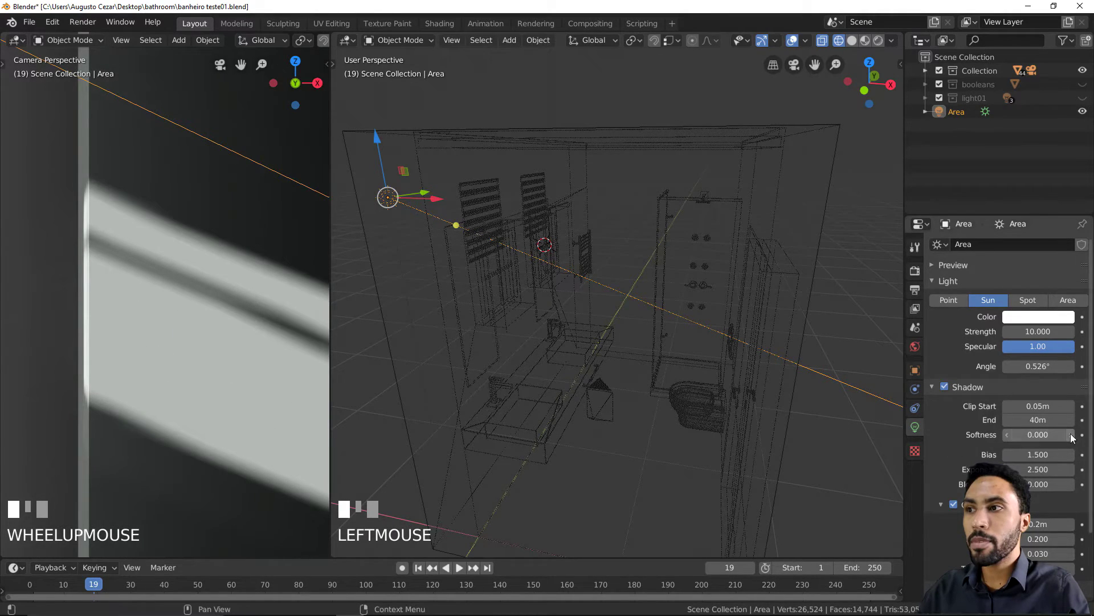
{"action": "left_click_drag", "start_coordinate": [1038, 435], "coordinate": [1063, 434], "text": "shift"}
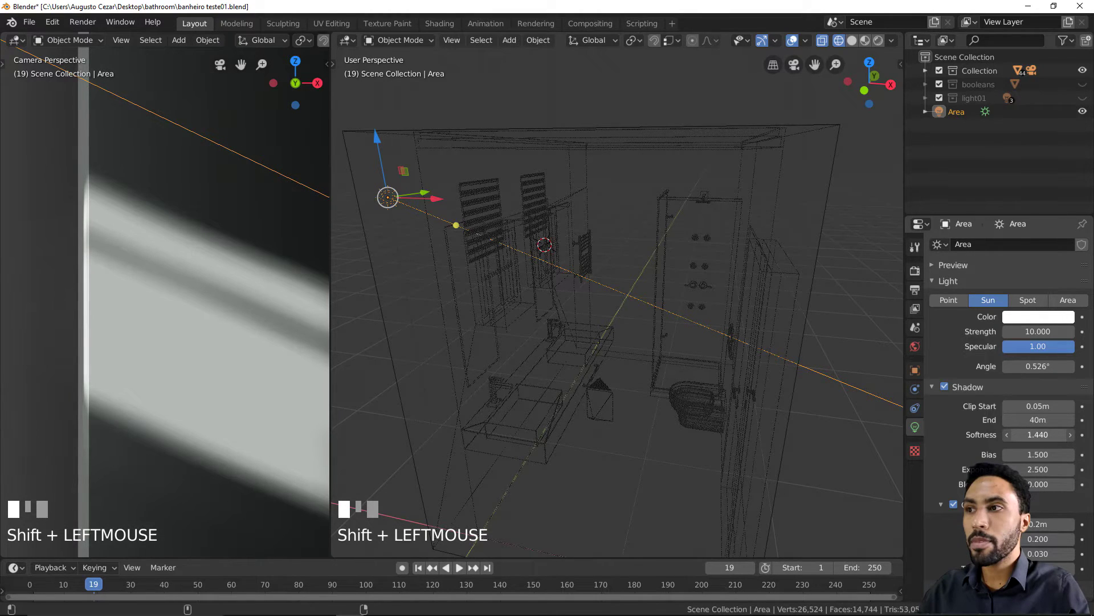
Set the sun light's shadow softness to 1.5 and check the light and shadows around the bathroom in the camera view
{"action": "key", "text": "KP_Enter"}
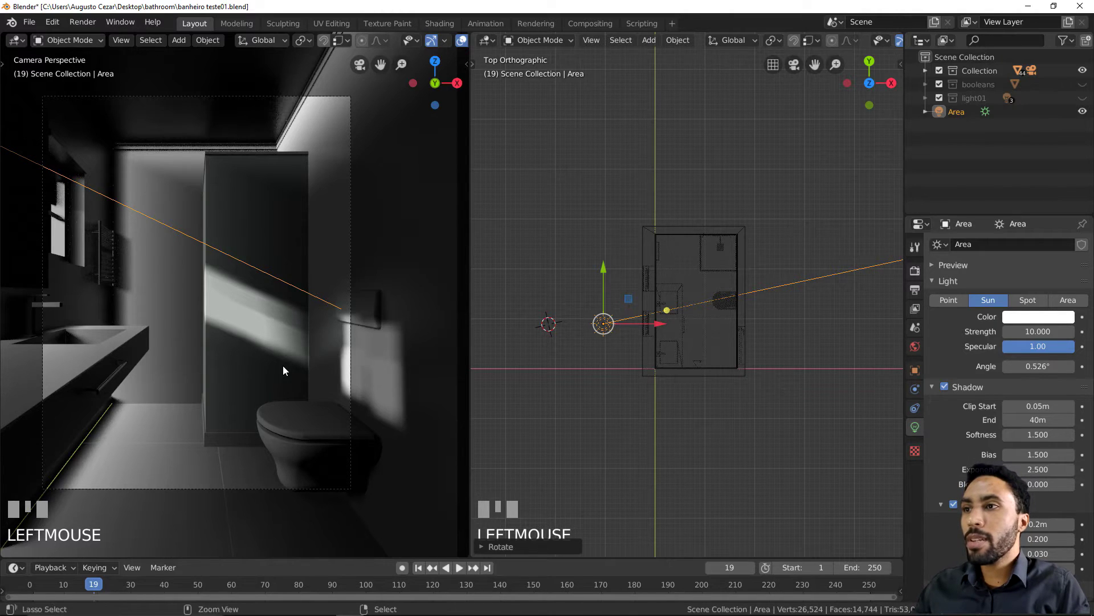
{"action": "key", "text": "ctrl+space"}
{"action": "middle_click_drag", "start_coordinate": [283, 366], "coordinate": [335, 295], "text": "shift"}
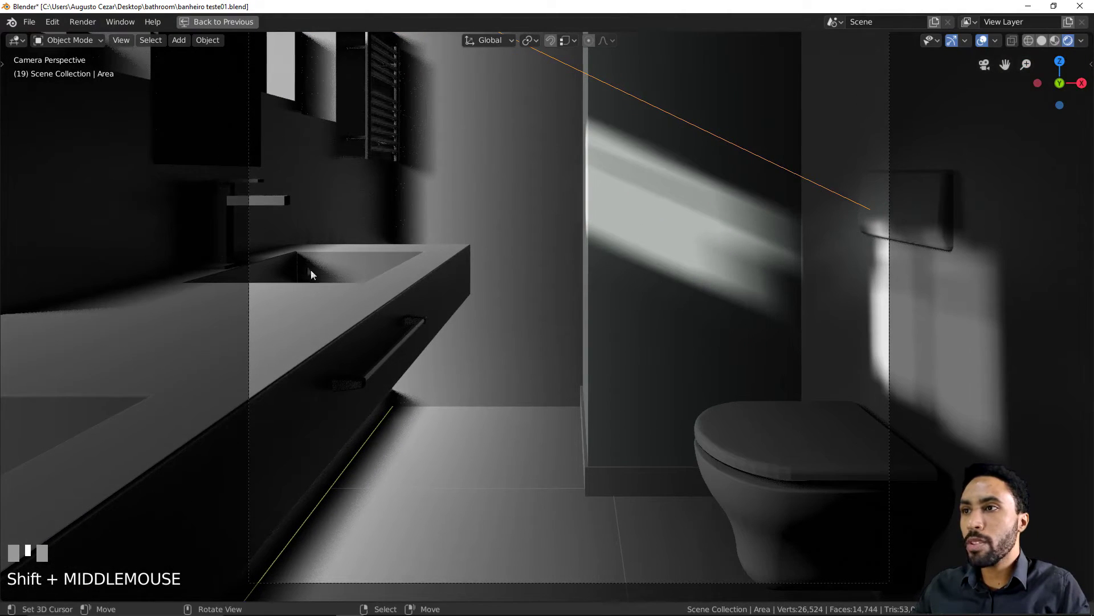
{"action": "middle_click_drag", "start_coordinate": [361, 193], "coordinate": [377, 460], "text": "shift"}
{"action": "scroll", "coordinate": [358, 240], "scroll_direction": "down", "scroll_amount": 5}
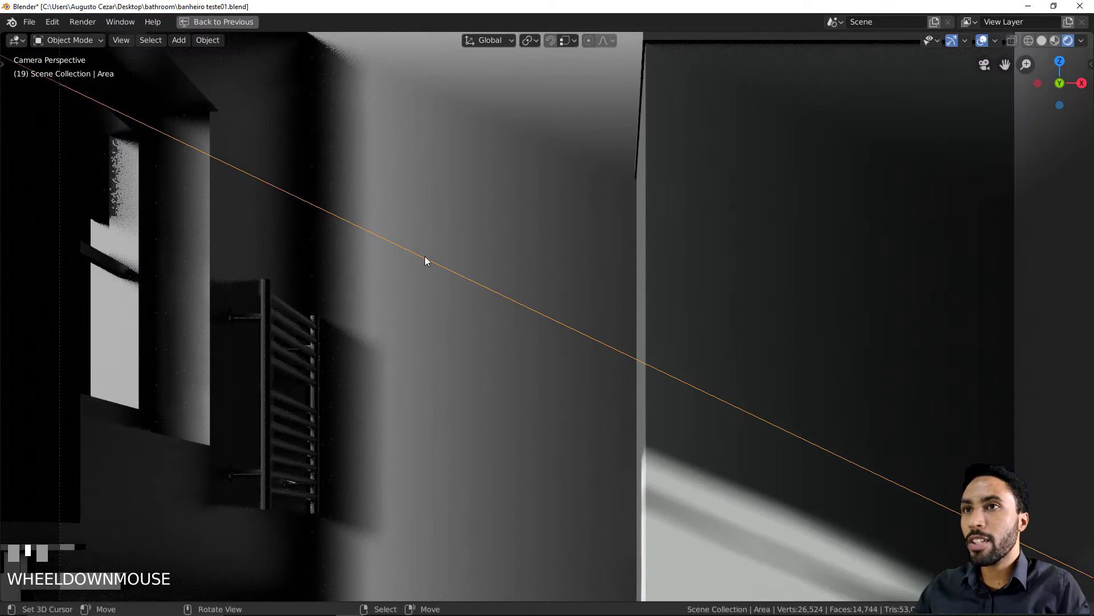
{"action": "middle_click_drag", "start_coordinate": [472, 312], "coordinate": [364, 241], "text": "shift"}
{"action": "key", "text": "shift+space"}
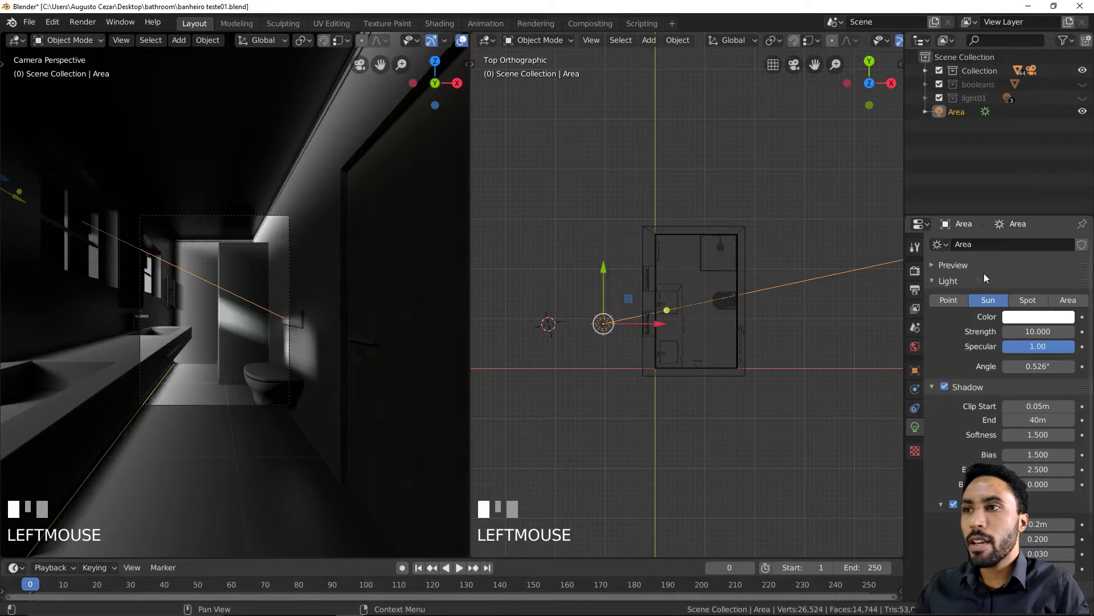
{"action": "scroll", "coordinate": [268, 279], "scroll_direction": "up", "scroll_amount": 3}
{"action": "middle_click_drag", "start_coordinate": [301, 307], "coordinate": [329, 305], "text": "shift"}
{"action": "middle_click", "coordinate": [650, 278], "text": "shift"}
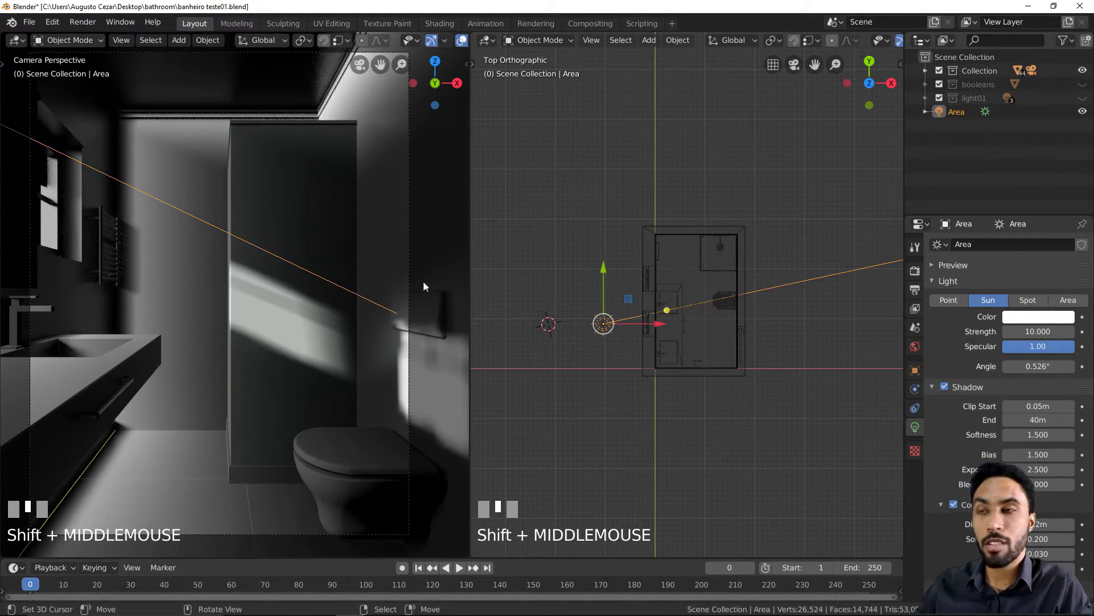
{"action": "middle_click_drag", "start_coordinate": [362, 290], "coordinate": [380, 297], "text": "shift"}
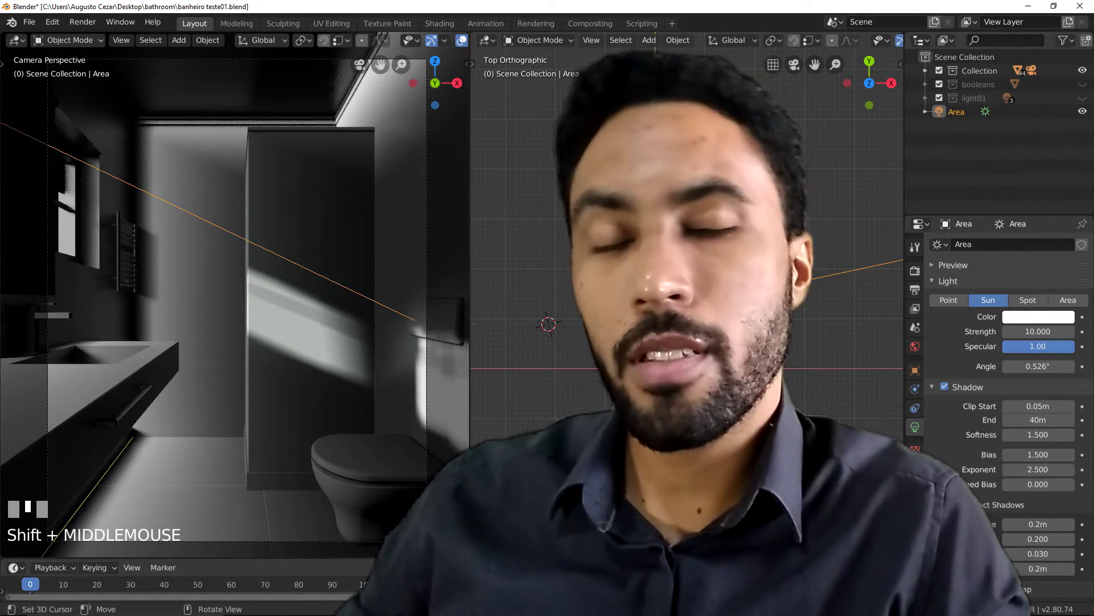
Assign an Environment Texture to the world background color and widen the properties area
{"action": "scroll", "coordinate": [688, 294], "scroll_direction": "up", "scroll_amount": 4}
{"action": "left_click", "coordinate": [915, 347]}
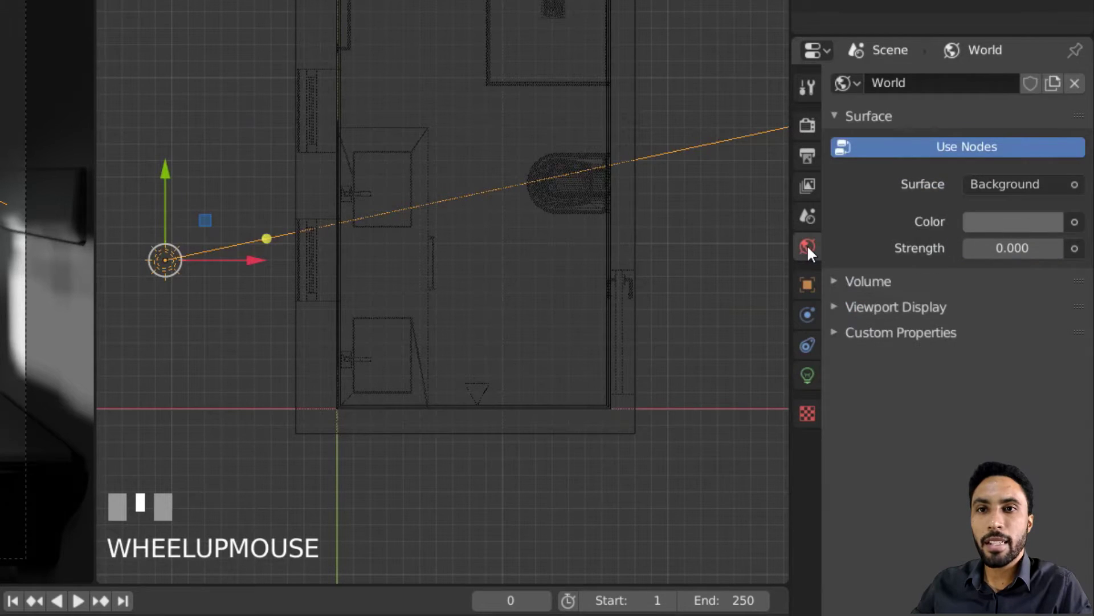
{"action": "left_click", "coordinate": [1075, 222]}
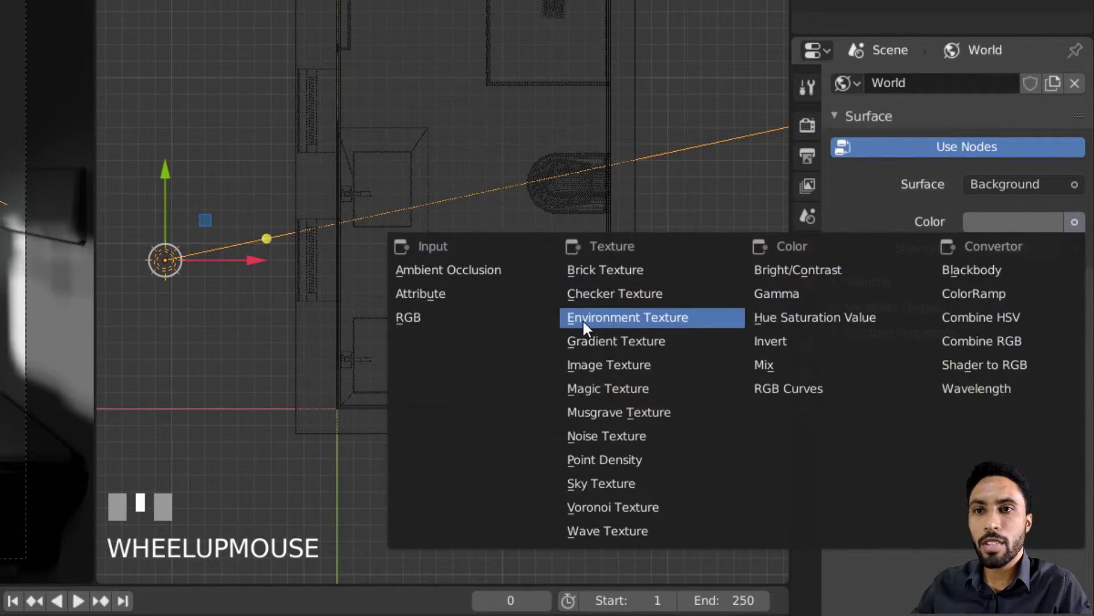
{"action": "left_click", "coordinate": [686, 320]}
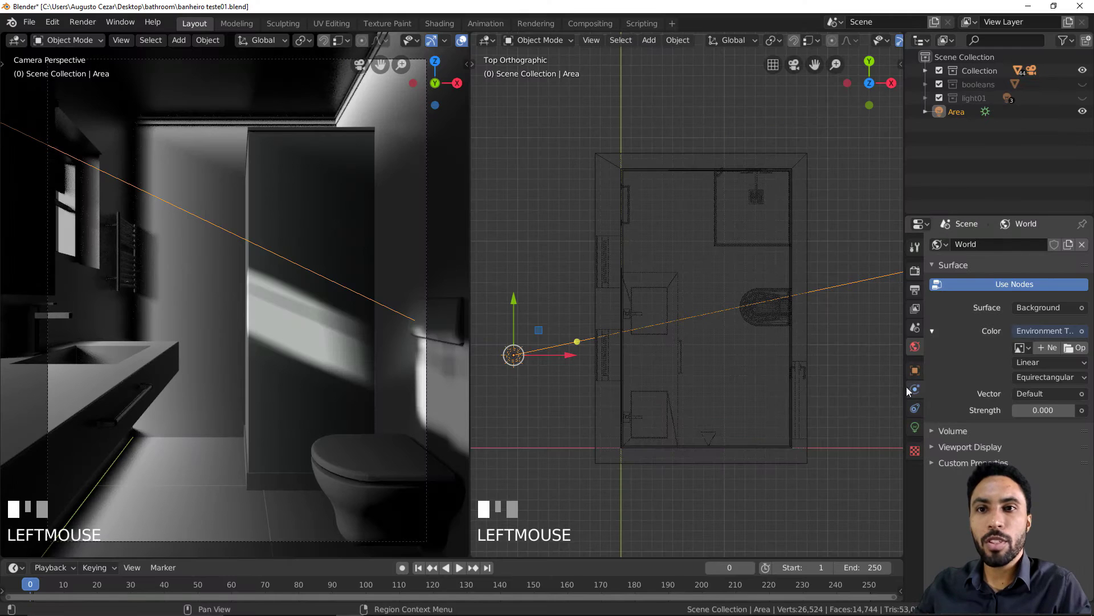
{"action": "left_click_drag", "start_coordinate": [894, 386], "coordinate": [871, 386]}
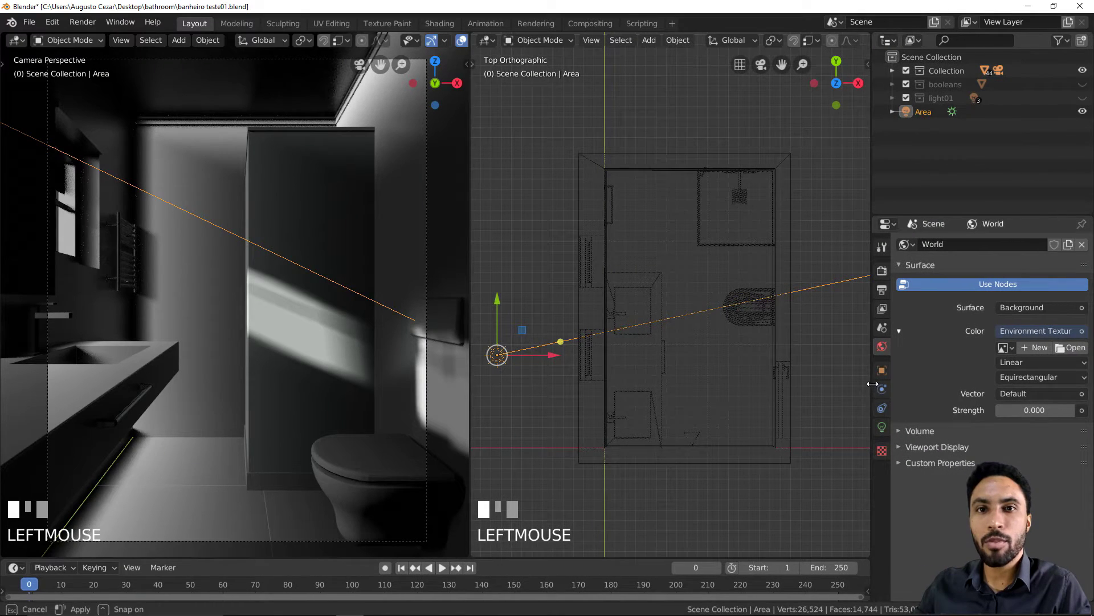
Load winter_lake_01_2k.hdr from the HAVEN HDRI folder as the world's environment image
{"action": "left_click", "coordinate": [1074, 348]}
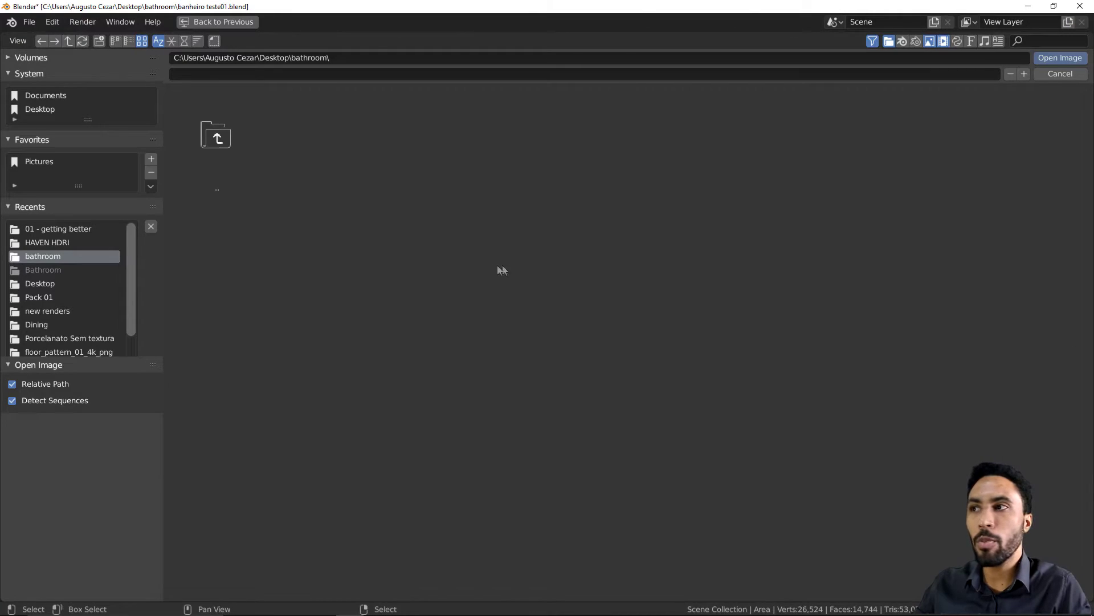
{"action": "left_click", "coordinate": [51, 242]}
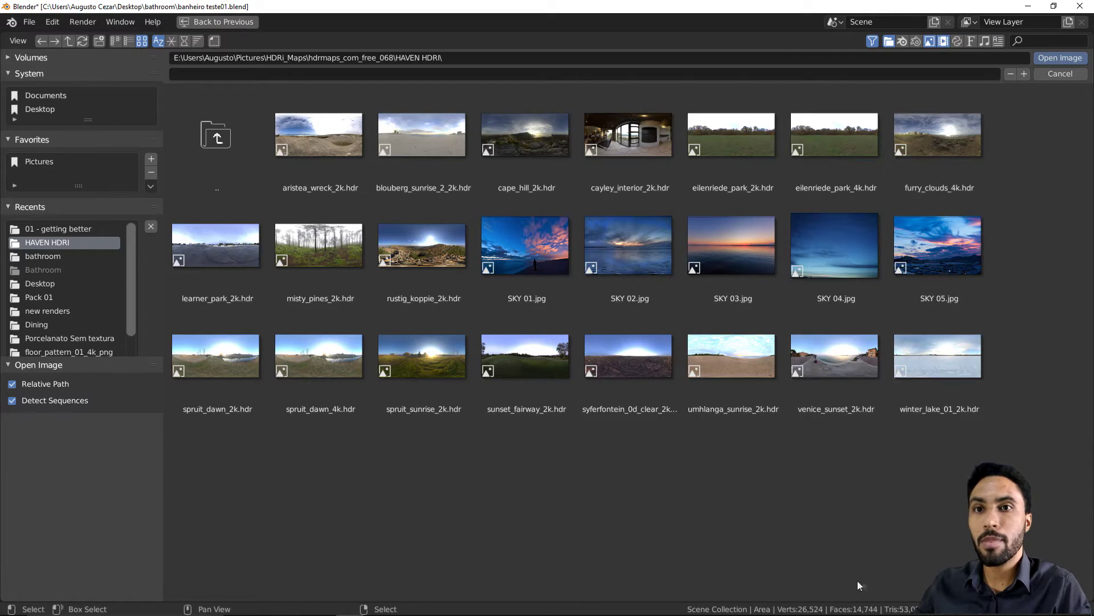
{"action": "left_click", "coordinate": [935, 361]}
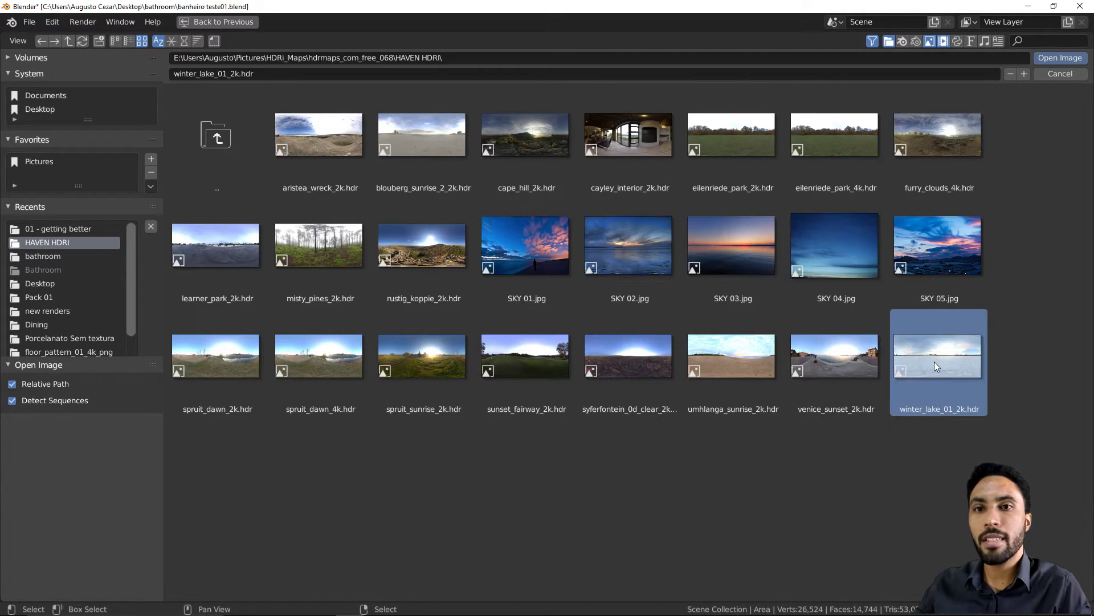
{"action": "left_click", "coordinate": [1055, 58]}
Set the world background strength to 1 while viewing the building from outside
{"action": "middle_click_drag", "start_coordinate": [268, 399], "coordinate": [297, 420]}
{"action": "scroll", "coordinate": [298, 419], "scroll_direction": "down", "scroll_amount": 3}
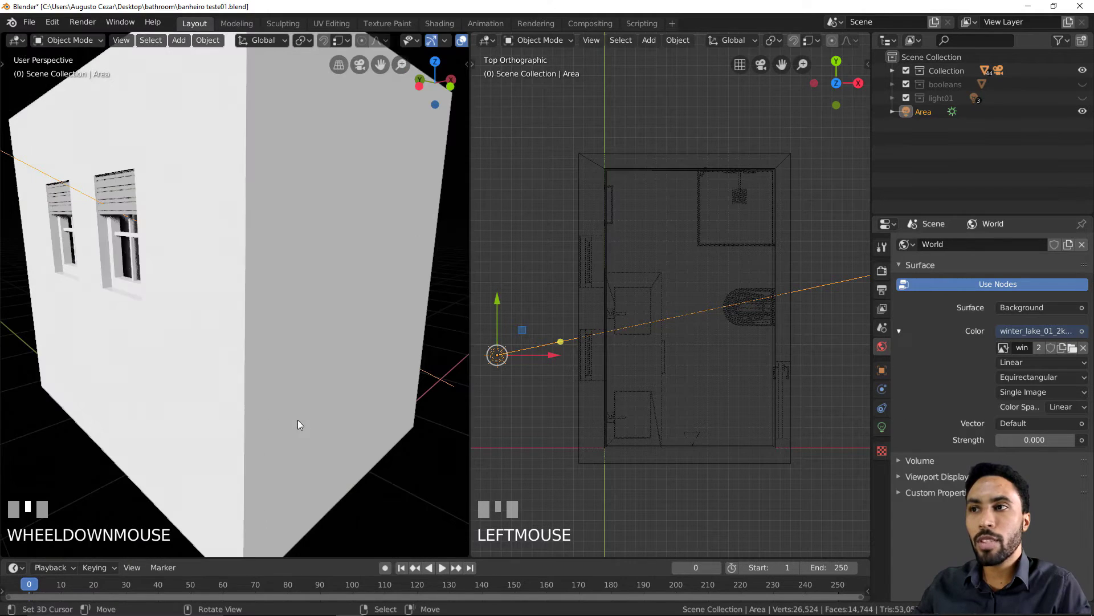
{"action": "left_click", "coordinate": [1042, 439]}
{"action": "type", "text": "1"}
{"action": "key", "text": "KP_Enter"}
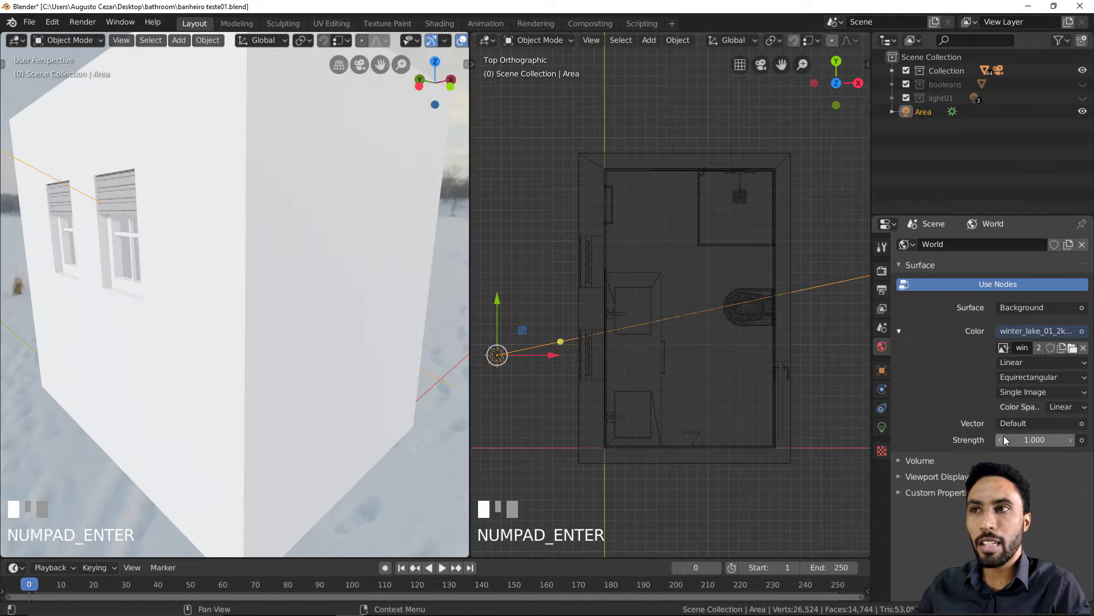
Return to the camera view and lower the world background strength to 0.35
{"action": "key", "text": "KP_0"}
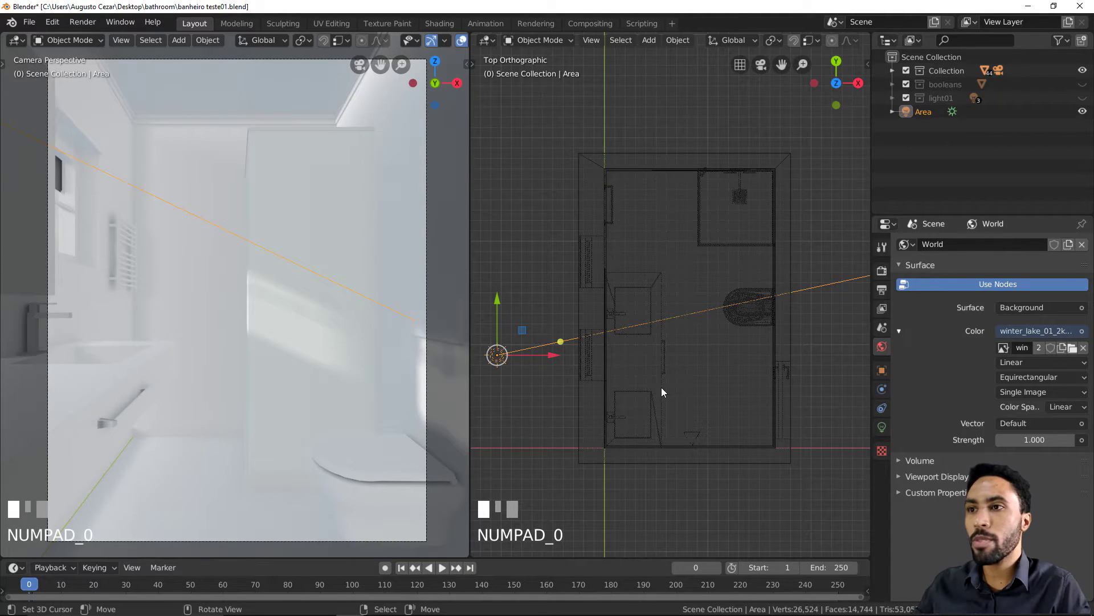
{"action": "left_click_drag", "start_coordinate": [1044, 440], "coordinate": [999, 440], "text": "shift"}
{"action": "left_click", "coordinate": [1043, 440]}
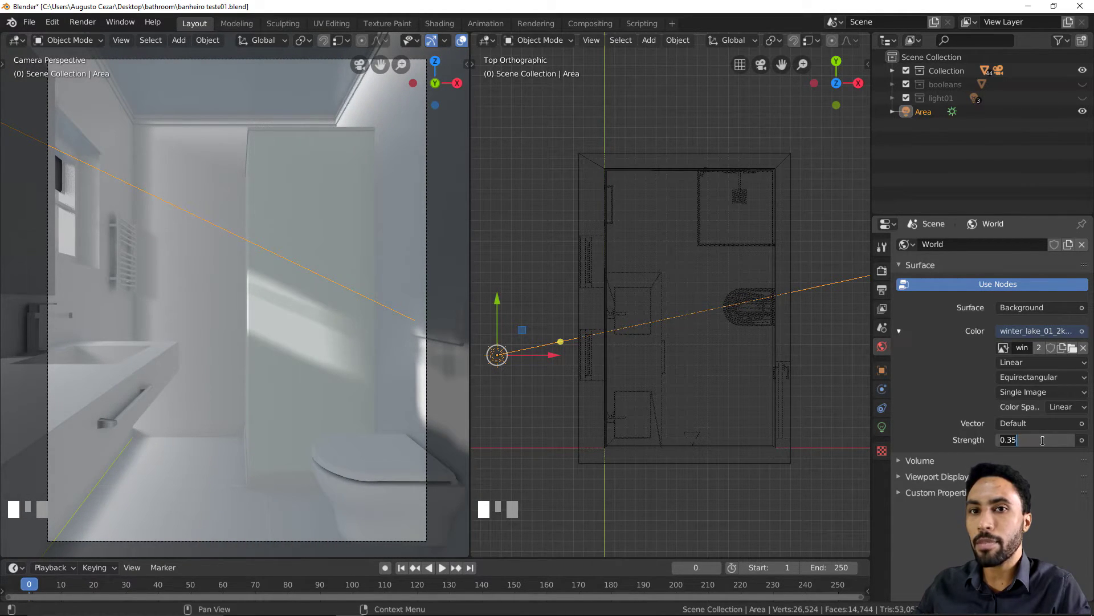
{"action": "type", "text": "0.35"}
{"action": "key", "text": "Return"}
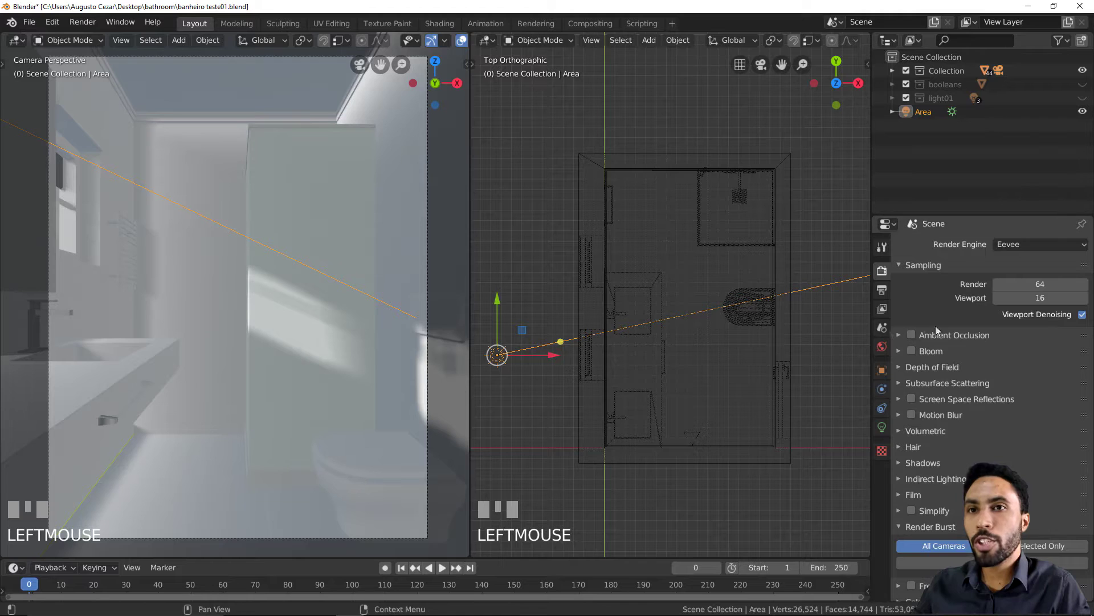
Enable Ambient Occlusion in the Eevee render settings
{"action": "key", "text": "z"}
{"action": "left_click", "coordinate": [911, 335]}
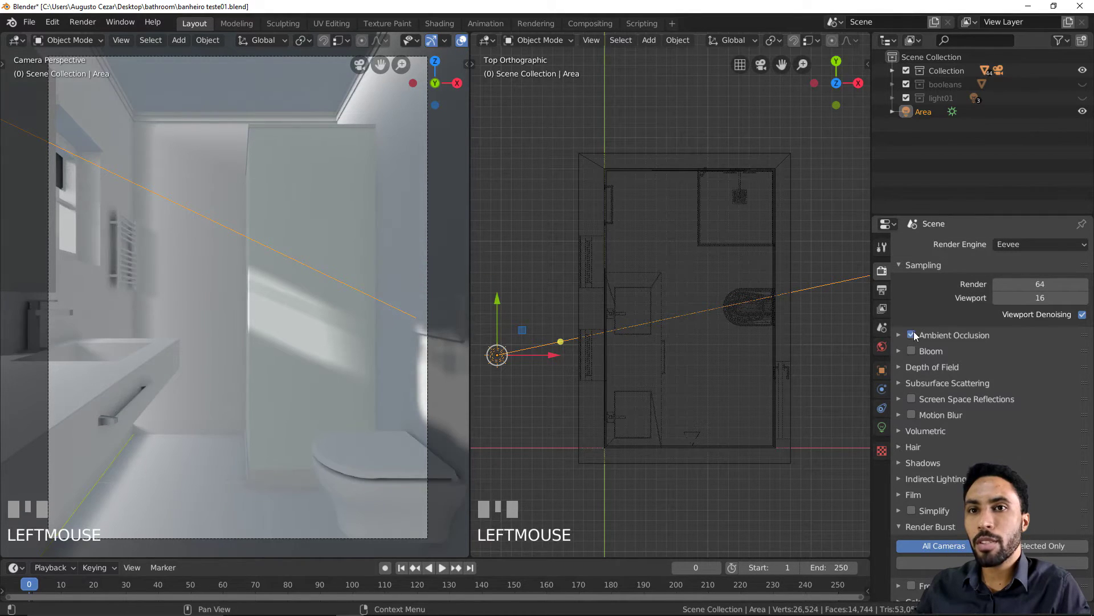
Examine the ambient occlusion shading around the towel radiator, toilet, shower and window in the camera view
{"action": "scroll", "coordinate": [217, 335], "scroll_direction": "up", "scroll_amount": 3}
{"action": "middle_click_drag", "start_coordinate": [217, 335], "coordinate": [264, 317], "text": "shift"}
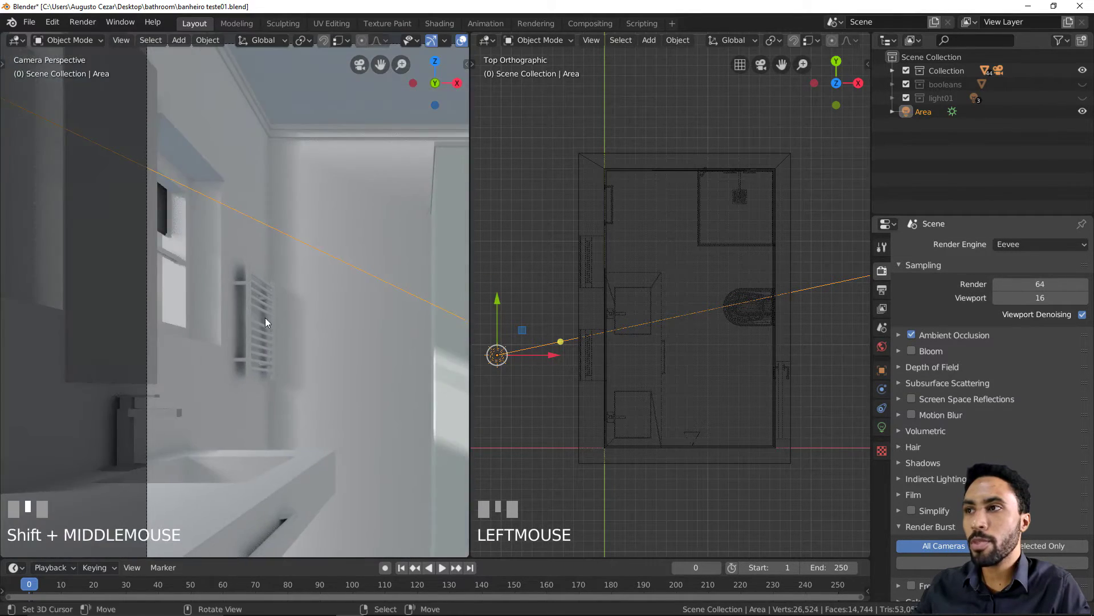
{"action": "scroll", "coordinate": [241, 323], "scroll_direction": "up", "scroll_amount": 4}
{"action": "scroll", "coordinate": [286, 354], "scroll_direction": "down", "scroll_amount": 5}
{"action": "middle_click_drag", "start_coordinate": [286, 401], "coordinate": [252, 299], "text": "shift"}
{"action": "scroll", "coordinate": [252, 299], "scroll_direction": "up", "scroll_amount": 4}
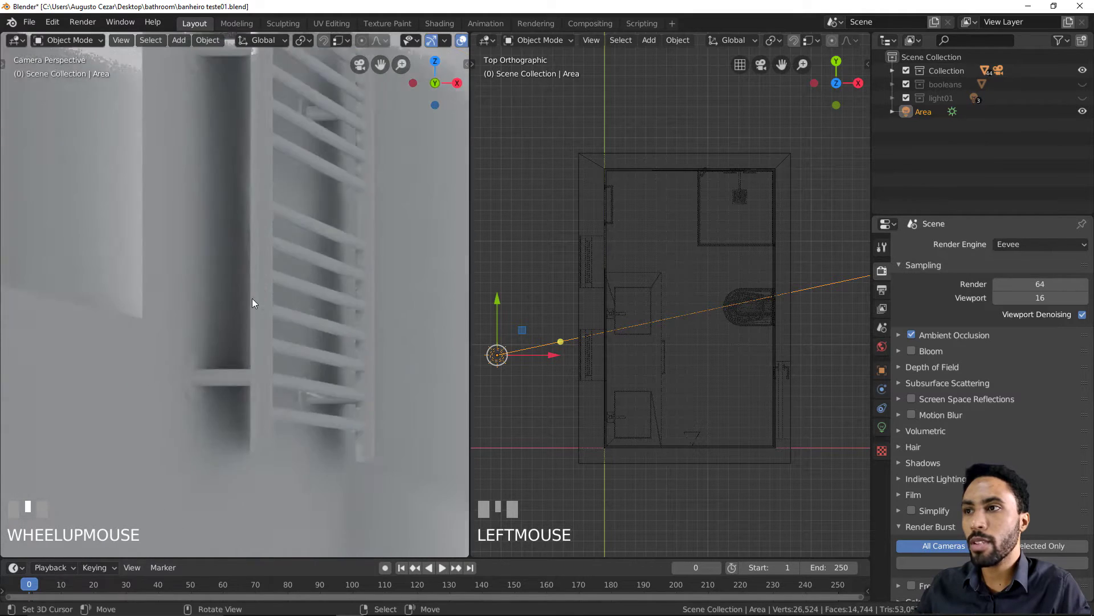
{"action": "scroll", "coordinate": [314, 334], "scroll_direction": "down", "scroll_amount": 5}
{"action": "middle_click_drag", "start_coordinate": [313, 333], "coordinate": [259, 293], "text": "shift"}
{"action": "scroll", "coordinate": [338, 358], "scroll_direction": "up", "scroll_amount": 4}
{"action": "scroll", "coordinate": [191, 285], "scroll_direction": "down", "scroll_amount": 4}
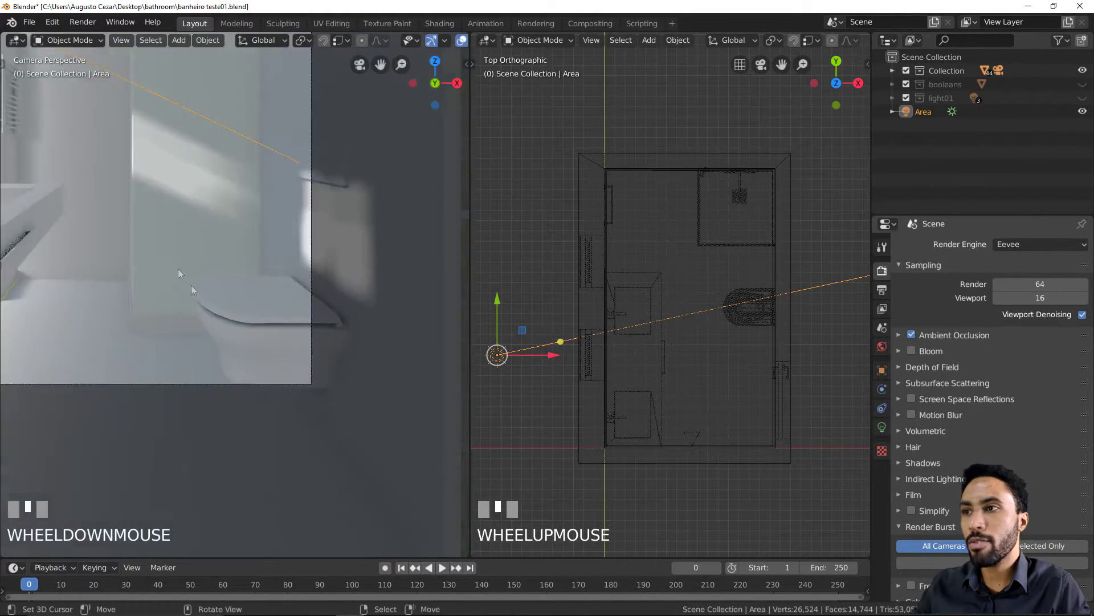
{"action": "middle_click_drag", "start_coordinate": [190, 285], "coordinate": [183, 293], "text": "shift"}
{"action": "scroll", "coordinate": [234, 333], "scroll_direction": "up", "scroll_amount": 5}
{"action": "middle_click_drag", "start_coordinate": [216, 416], "coordinate": [231, 338], "text": "shift"}
{"action": "scroll", "coordinate": [235, 343], "scroll_direction": "down", "scroll_amount": 3}
{"action": "scroll", "coordinate": [179, 235], "scroll_direction": "up", "scroll_amount": 3}
{"action": "scroll", "coordinate": [252, 236], "scroll_direction": "up", "scroll_amount": 2}
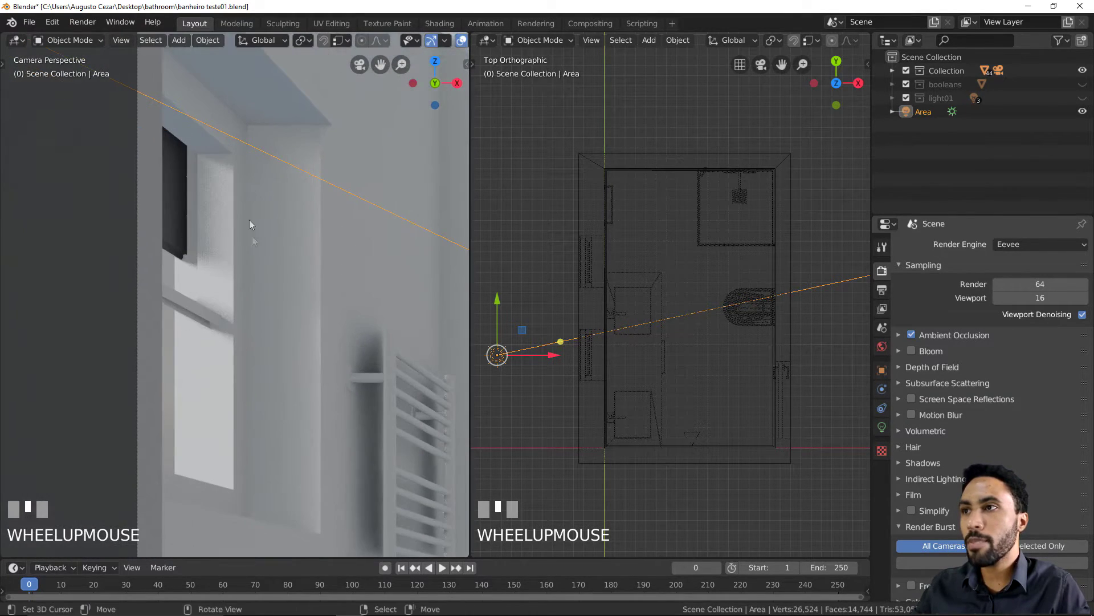
Compare the window and ceiling moulding with ambient occlusion off and on, leaving it enabled
{"action": "left_click", "coordinate": [912, 334]}
{"action": "left_click", "coordinate": [911, 334]}
{"action": "left_click", "coordinate": [911, 334]}
{"action": "mouse_move", "coordinate": [352, 412]}
{"action": "middle_mouse_down", "text": "shift"}
{"action": "mouse_move", "coordinate": [332, 383]}
{"action": "mouse_move", "coordinate": [354, 391]}
{"action": "middle_mouse_up", "text": "shift"}
{"action": "scroll", "coordinate": [393, 300], "scroll_direction": "up", "scroll_amount": 5}
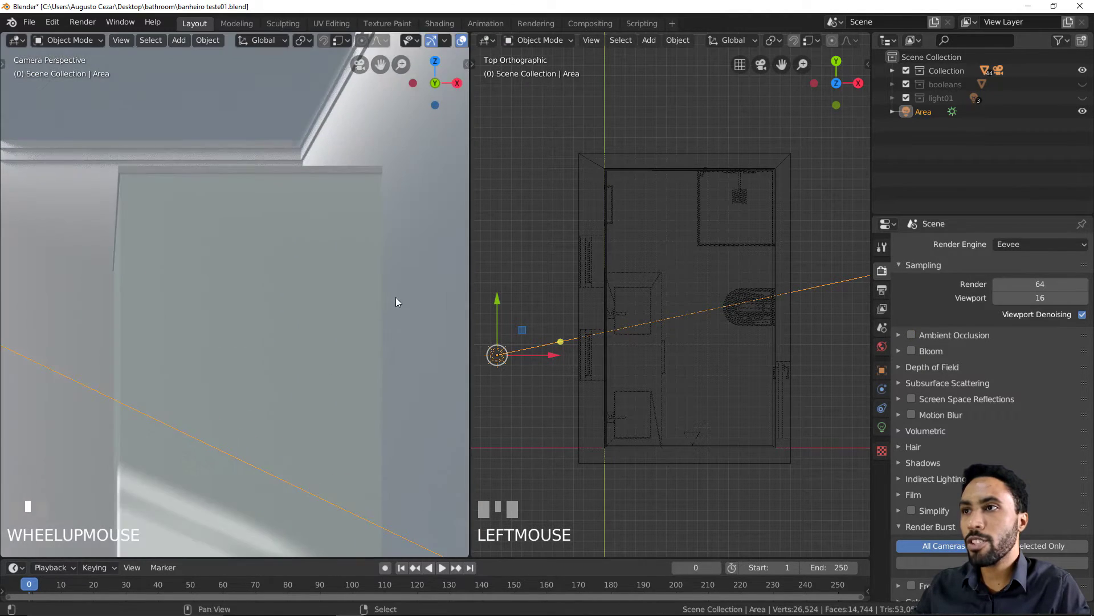
{"action": "middle_click_drag", "start_coordinate": [340, 327], "coordinate": [2, 286], "text": "shift"}
{"action": "scroll", "coordinate": [2, 287], "scroll_direction": "up", "scroll_amount": 2}
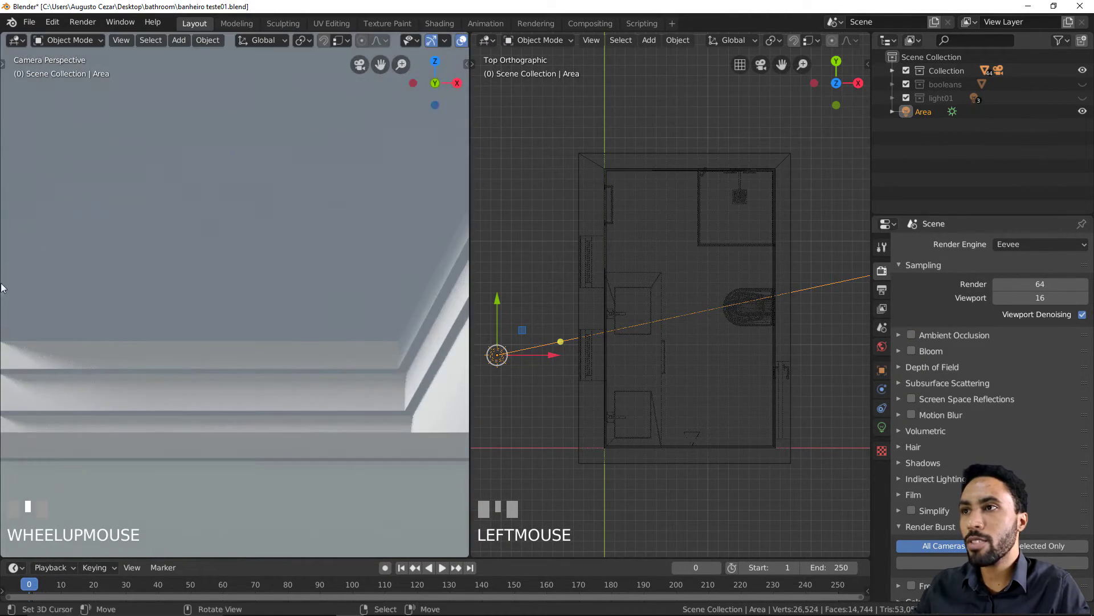
{"action": "left_click", "coordinate": [911, 334]}
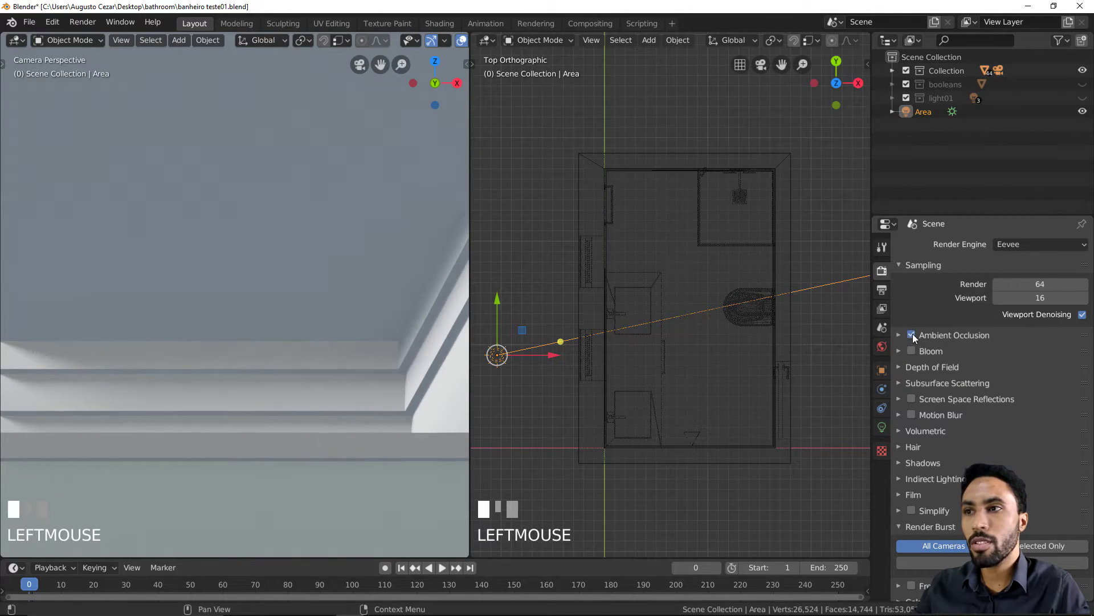
Frame the whole bathroom in the camera view and expand the ambient occlusion settings
{"action": "middle_click_drag", "start_coordinate": [355, 361], "coordinate": [376, 245], "text": "shift"}
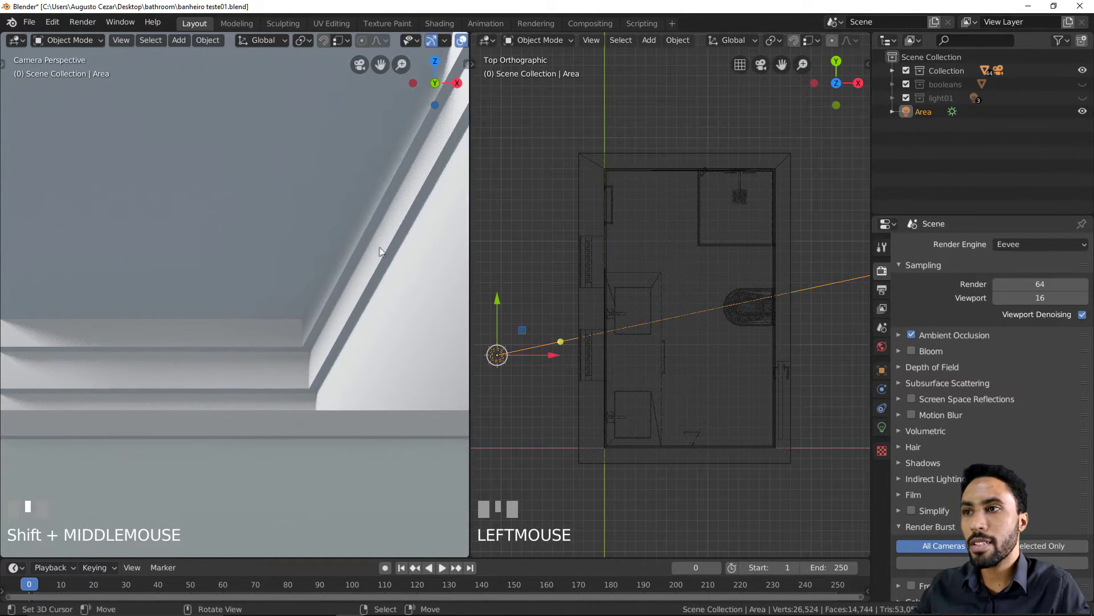
{"action": "scroll", "coordinate": [293, 341], "scroll_direction": "down", "scroll_amount": 5}
{"action": "middle_click_drag", "start_coordinate": [202, 388], "coordinate": [302, 262], "text": "shift"}
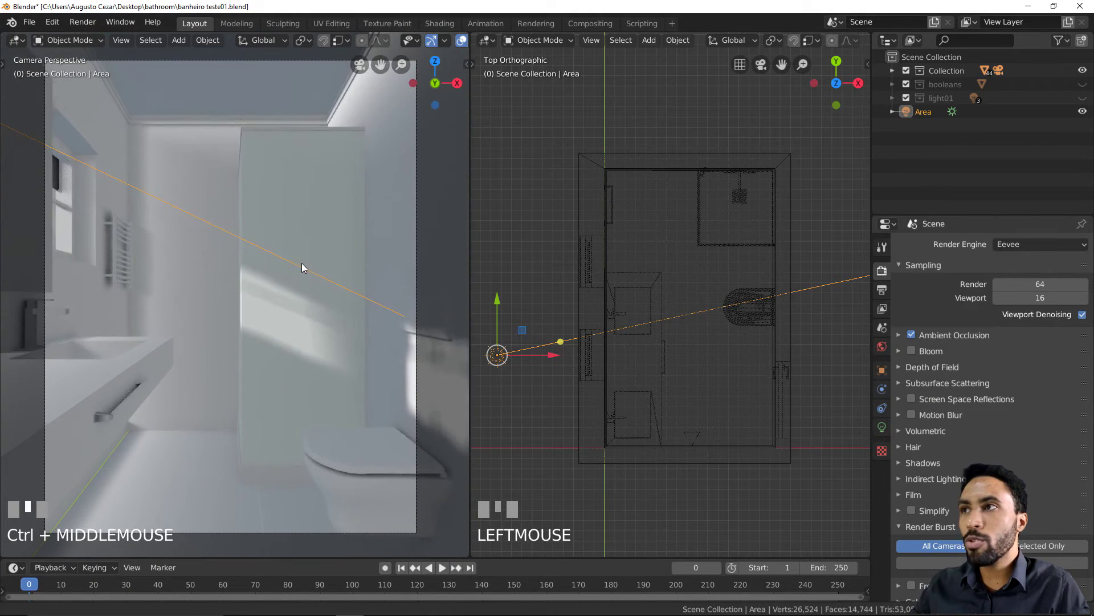
{"action": "middle_click_drag", "start_coordinate": [316, 322], "coordinate": [298, 361], "text": "ctrl"}
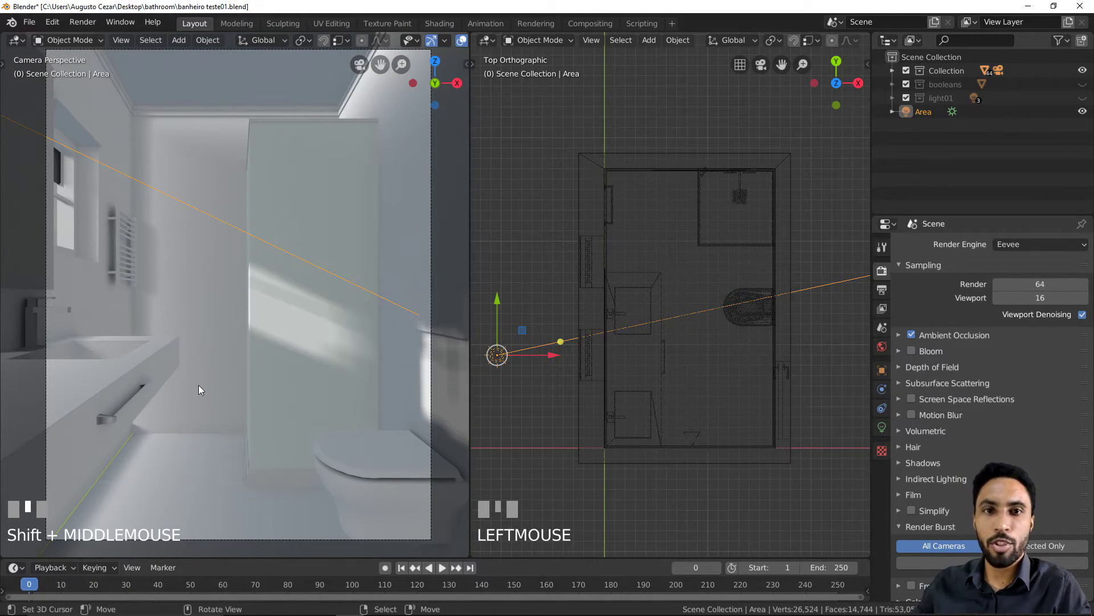
{"action": "left_click", "coordinate": [941, 334]}
Try an ambient occlusion trace precision of 1.0
{"action": "mouse_move", "coordinate": [1030, 354]}
{"action": "left_mouse_down", "text": "shift"}
{"action": "mouse_move", "coordinate": [1048, 354]}
{"action": "mouse_move", "coordinate": [1003, 354]}
{"action": "mouse_move", "coordinate": [1020, 354]}
{"action": "mouse_move", "coordinate": [1041, 385]}
{"action": "left_mouse_up", "text": "shift"}
{"action": "right_click", "coordinate": [1013, 354]}
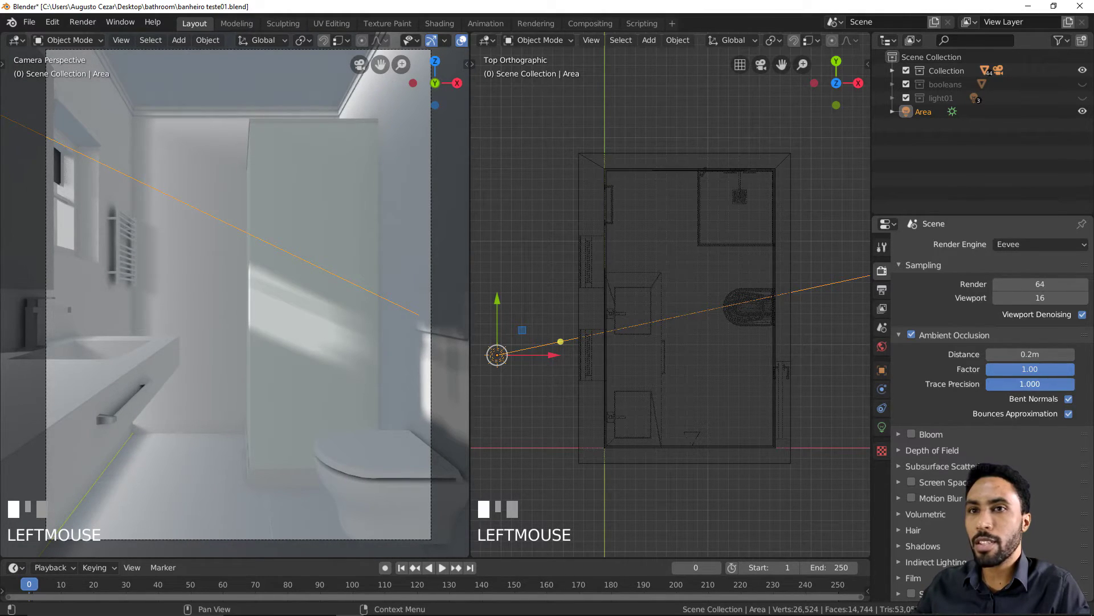
{"action": "key", "text": "Escape"}
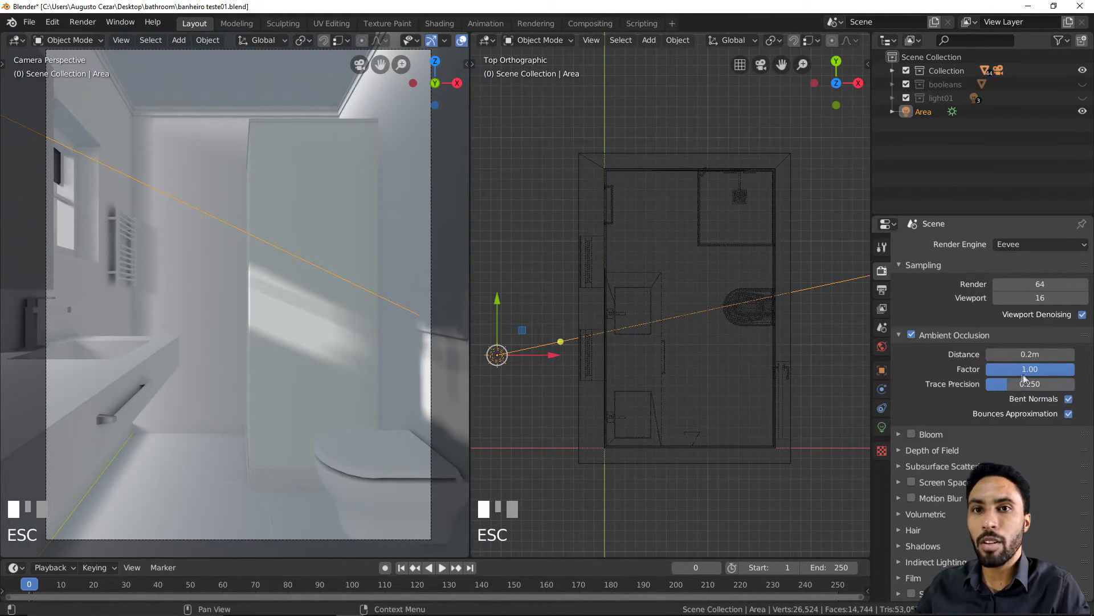
Try a lower ambient occlusion factor of about 0.47 and set it to 0.8
{"action": "left_click_drag", "start_coordinate": [1055, 368], "coordinate": [1009, 369]}
{"action": "left_click", "coordinate": [1013, 371]}
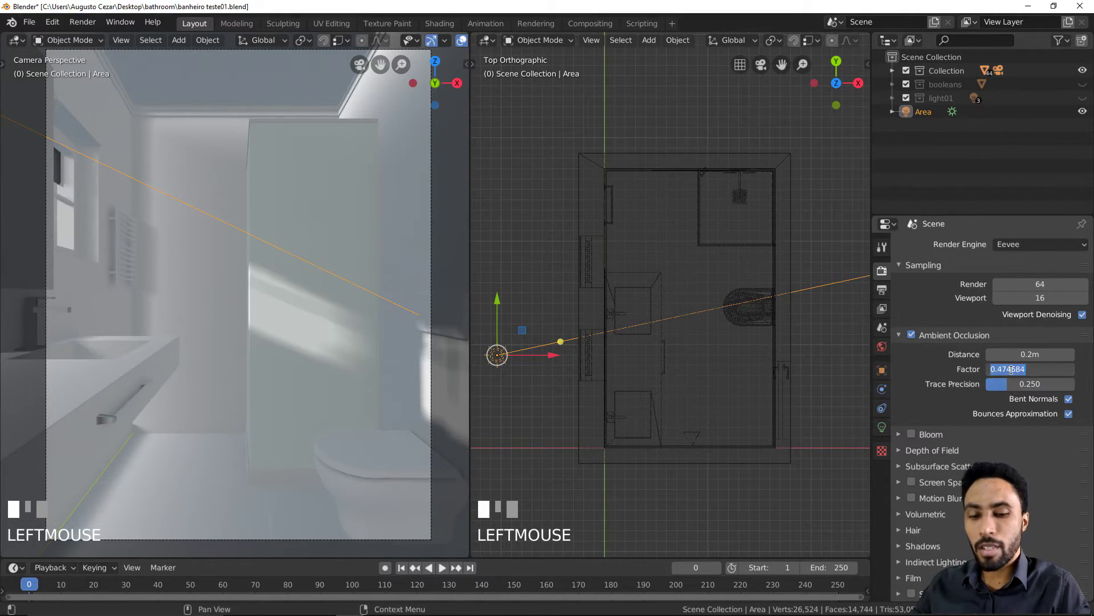
{"action": "type", "text": ".8"}
{"action": "key", "text": "Return"}
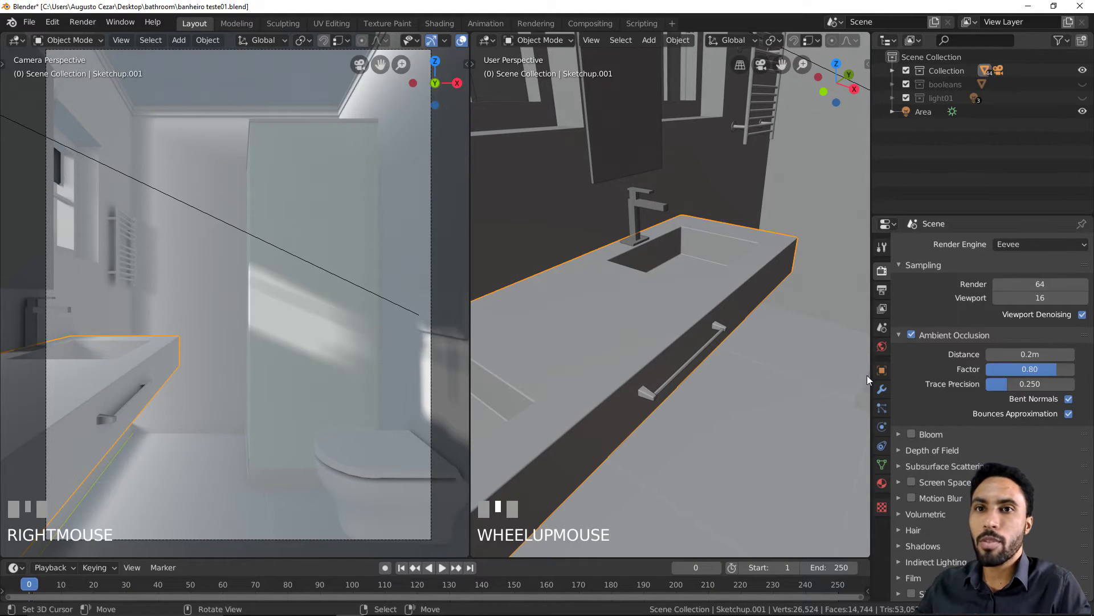
Try an ambient occlusion distance of 0.12 m
{"action": "left_click", "coordinate": [1009, 354]}
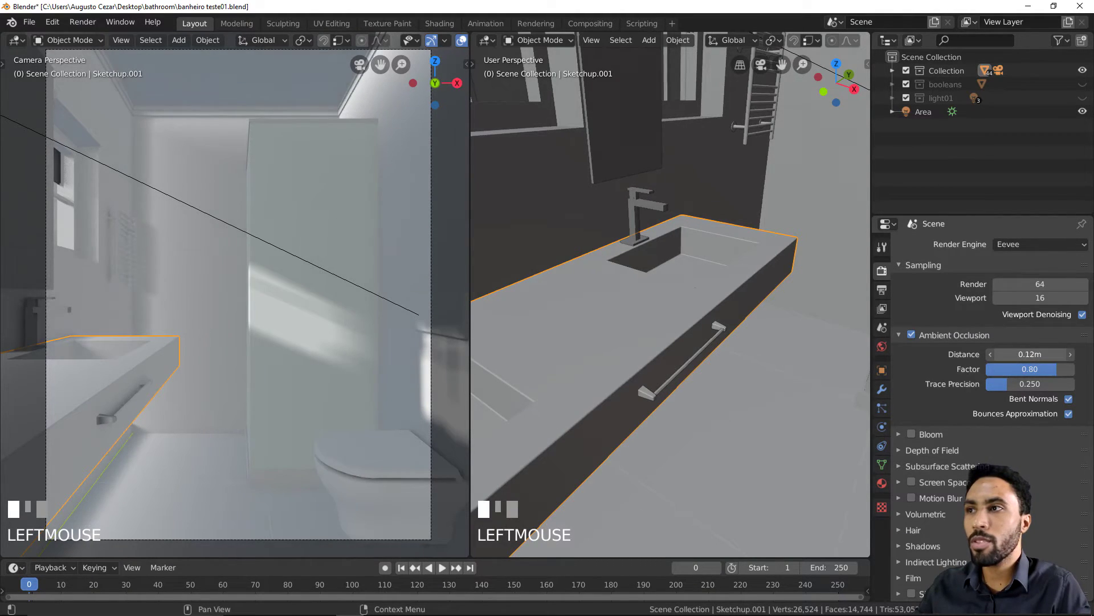
{"action": "key", "text": "Escape"}
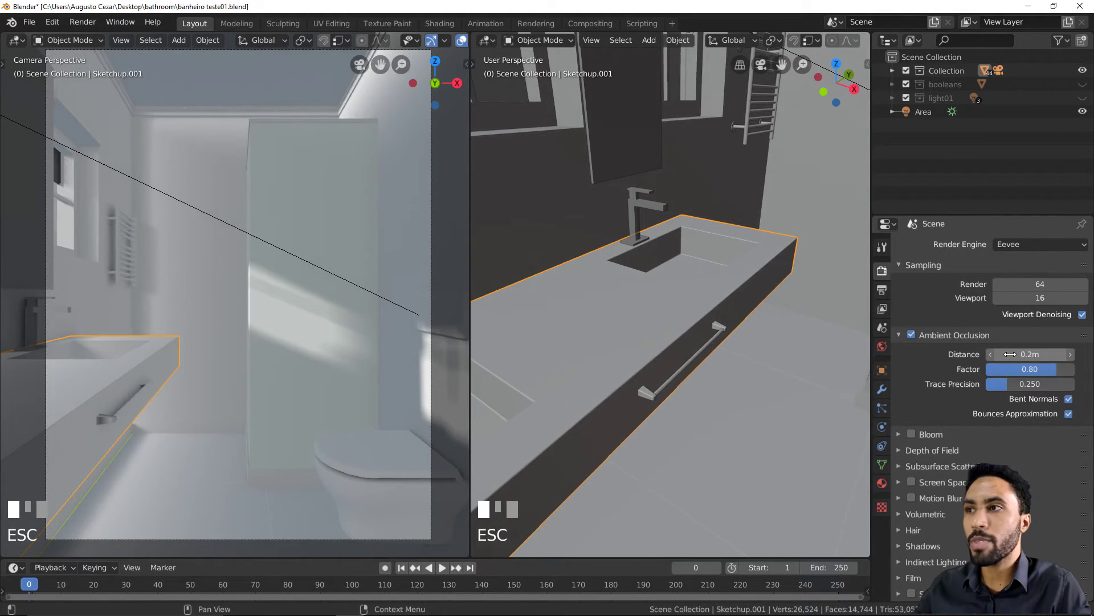
Select the sun light, try a contact shadow distance of 1 m, and reduce the distance
{"action": "right_click", "coordinate": [194, 208]}
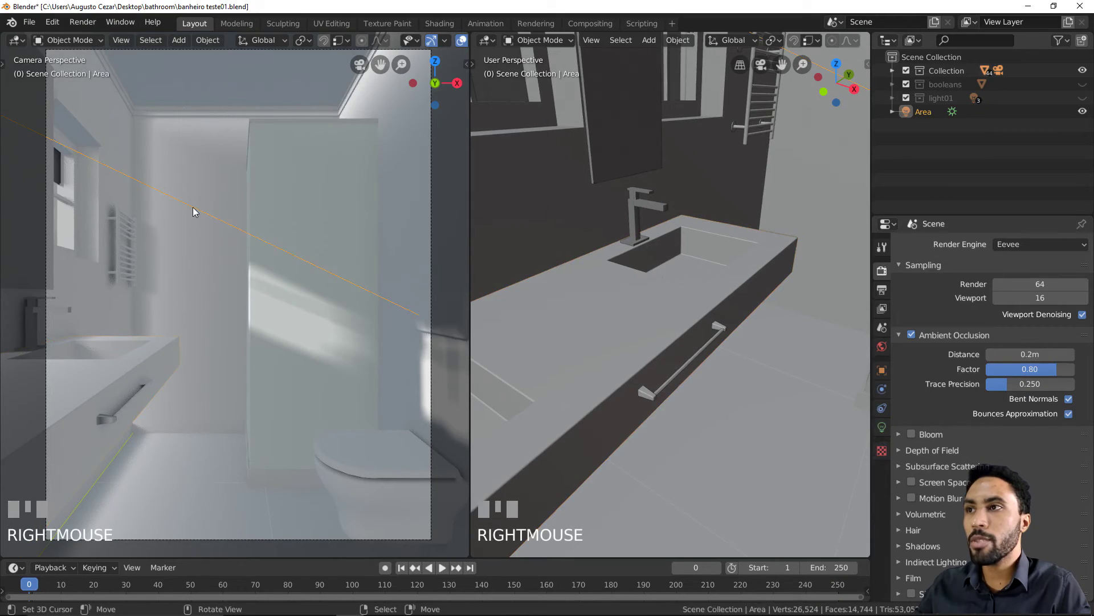
{"action": "left_click", "coordinate": [881, 427]}
{"action": "left_click_drag", "start_coordinate": [1028, 334], "coordinate": [1009, 334]}
{"action": "key", "text": "Escape"}
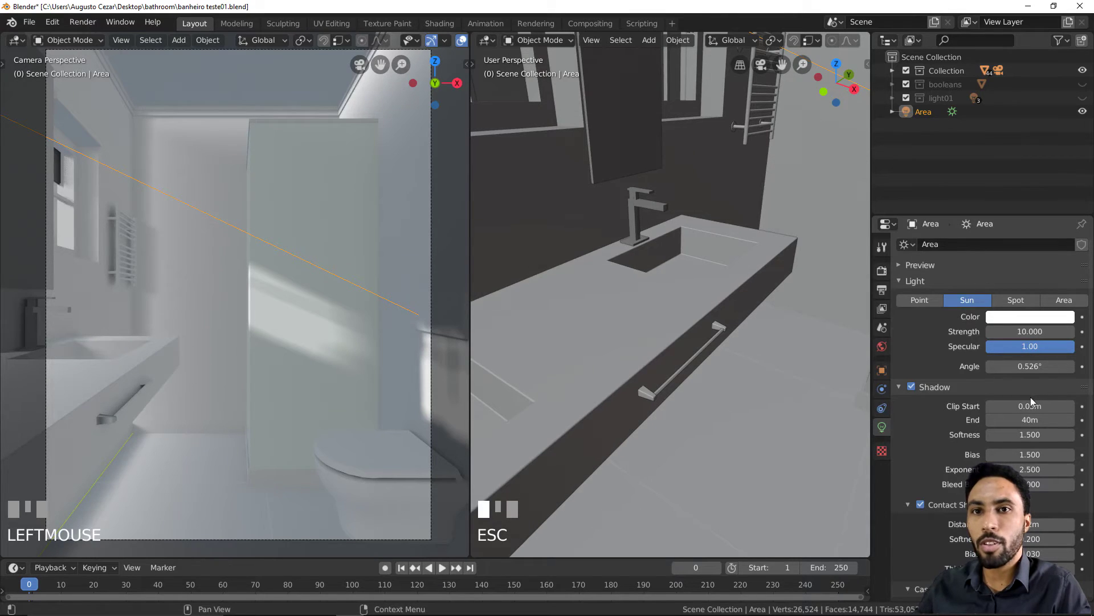
{"action": "scroll", "coordinate": [1030, 469], "scroll_direction": "down", "scroll_amount": 3}
{"action": "mouse_move", "coordinate": [1053, 446]}
{"action": "left_mouse_down"}
{"action": "mouse_move", "coordinate": [1083, 446]}
{"action": "mouse_move", "coordinate": [1032, 444]}
{"action": "left_mouse_up"}
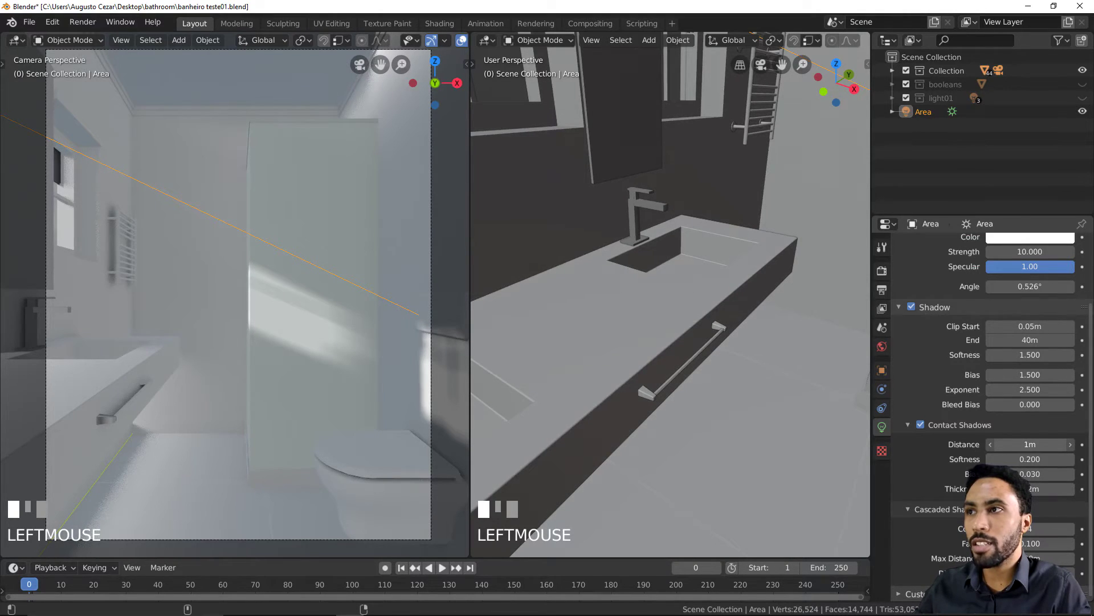
{"action": "left_click_drag", "start_coordinate": [1032, 444], "coordinate": [1031, 444]}
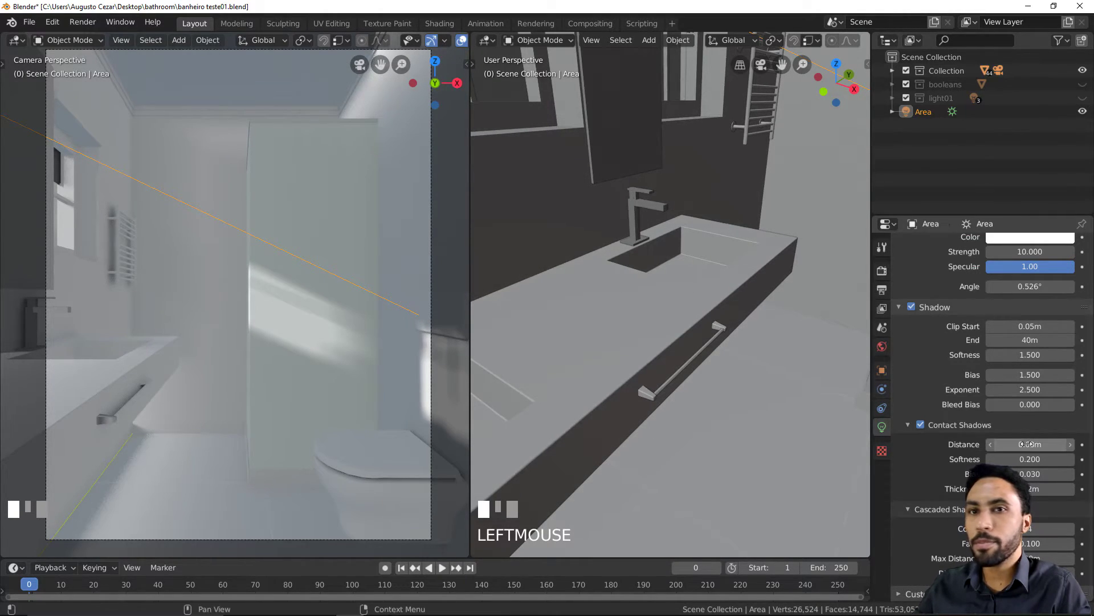
Enable Screen Space Reflections in the Eevee render settings, with its options expanded and the other sections collapsed
{"action": "middle_click_drag", "start_coordinate": [283, 294], "coordinate": [228, 319]}
{"action": "scroll", "coordinate": [942, 308], "scroll_direction": "up", "scroll_amount": 3}
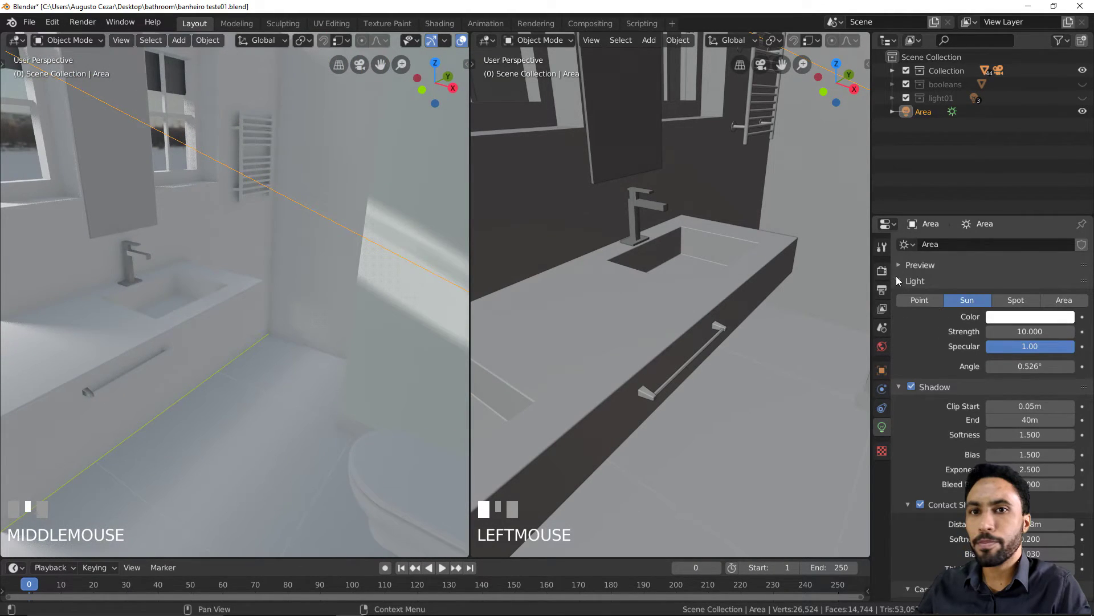
{"action": "left_click", "coordinate": [882, 271]}
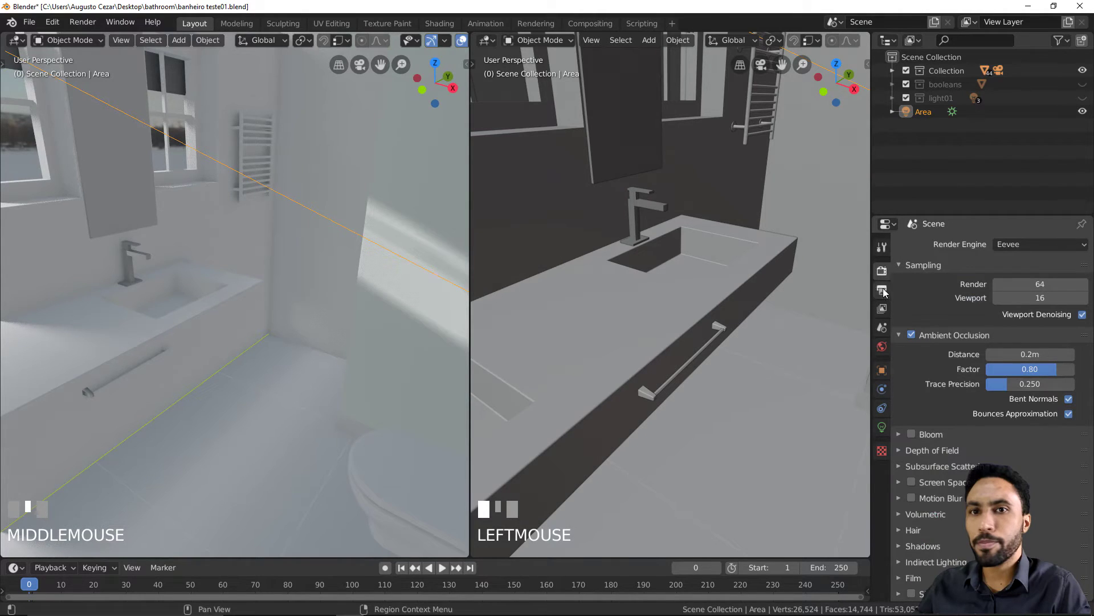
{"action": "left_click_drag", "start_coordinate": [918, 264], "coordinate": [924, 425]}
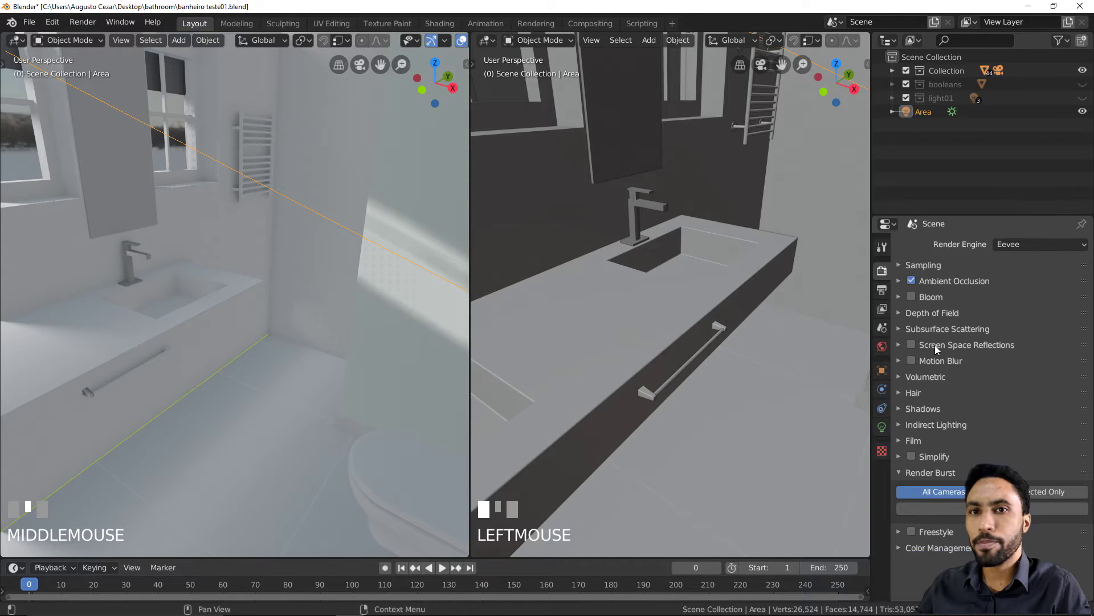
{"action": "left_click", "coordinate": [969, 345]}
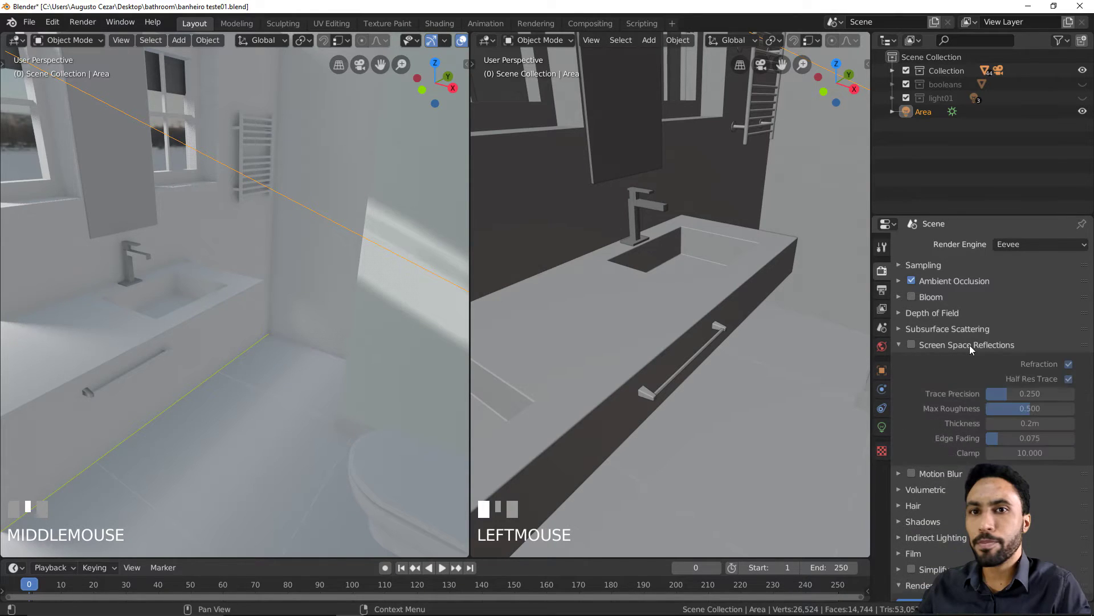
{"action": "left_click", "coordinate": [911, 343]}
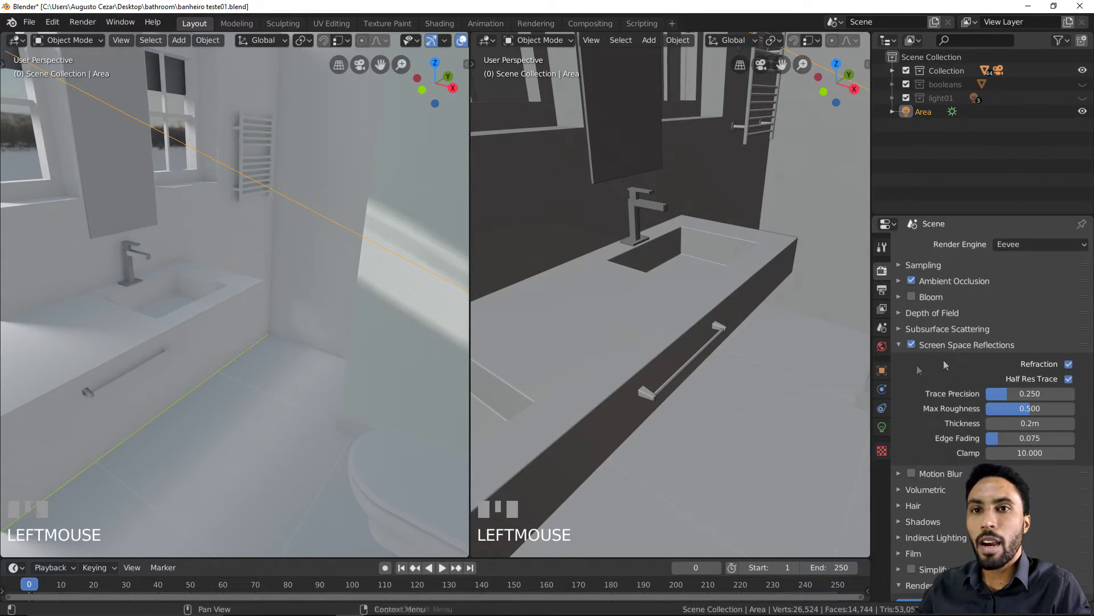
Examine the bathroom's reflections and shading through the camera and around the vanity, shower glass and floor
{"action": "scroll", "coordinate": [211, 367], "scroll_direction": "down", "scroll_amount": 3}
{"action": "mouse_move", "coordinate": [220, 366]}
{"action": "middle_mouse_down"}
{"action": "mouse_move", "coordinate": [256, 378]}
{"action": "mouse_move", "coordinate": [279, 343]}
{"action": "mouse_move", "coordinate": [230, 344]}
{"action": "mouse_move", "coordinate": [240, 378]}
{"action": "middle_mouse_up"}
{"action": "scroll", "coordinate": [268, 378], "scroll_direction": "up", "scroll_amount": 3}
{"action": "right_click", "coordinate": [255, 390]}
{"action": "key", "text": "KP_0"}
{"action": "right_click", "coordinate": [279, 245]}
{"action": "key", "text": "a"}
{"action": "key", "text": "alt+a"}
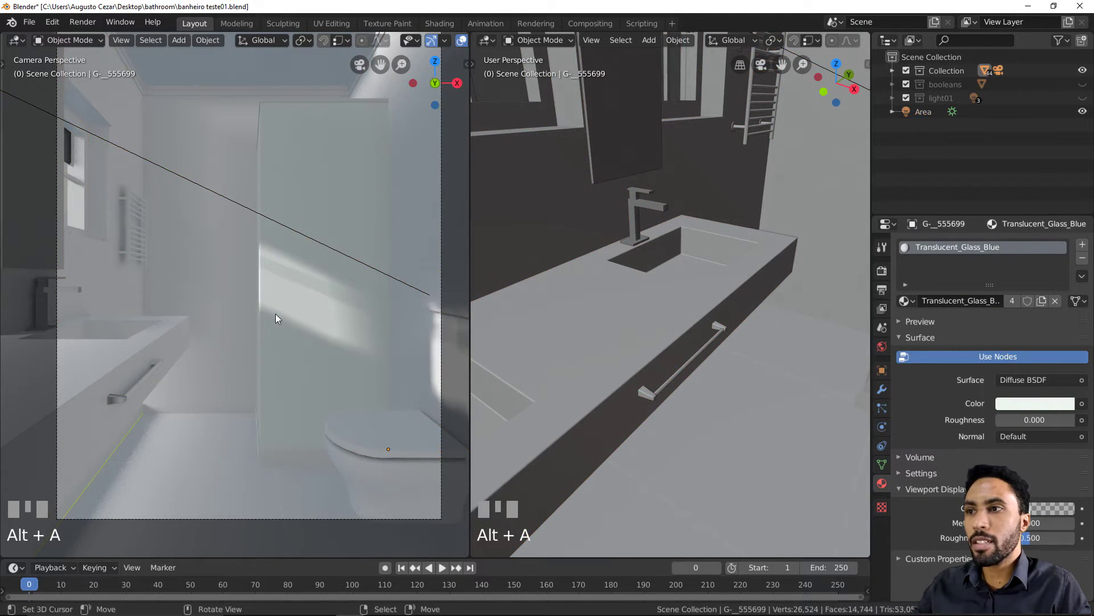
{"action": "scroll", "coordinate": [275, 313], "scroll_direction": "down", "scroll_amount": 2}
{"action": "middle_click_drag", "start_coordinate": [296, 309], "coordinate": [255, 369]}
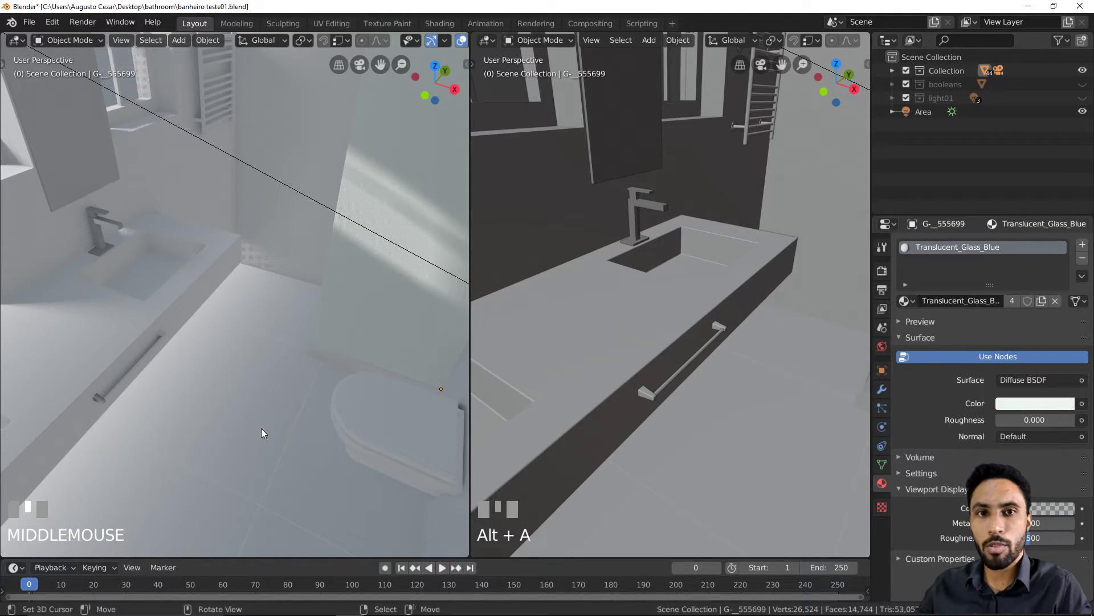
Select the sink countertop, assign it a new material named "pia", and collapse the material's surface settings
{"action": "scroll", "coordinate": [262, 429], "scroll_direction": "down", "scroll_amount": 6}
{"action": "middle_click_drag", "start_coordinate": [262, 427], "coordinate": [254, 396]}
{"action": "scroll", "coordinate": [217, 388], "scroll_direction": "up", "scroll_amount": 10}
{"action": "middle_click_drag", "start_coordinate": [249, 348], "coordinate": [361, 290], "text": "shift"}
{"action": "right_click", "coordinate": [201, 320]}
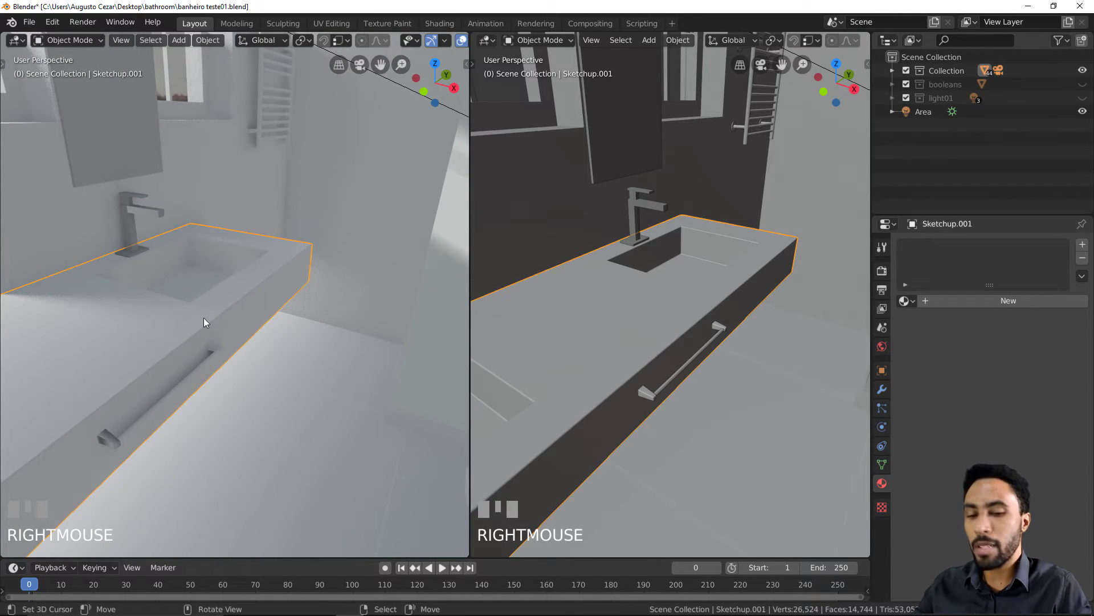
{"action": "scroll", "coordinate": [203, 317], "scroll_direction": "up", "scroll_amount": 4}
{"action": "middle_click_drag", "start_coordinate": [204, 319], "coordinate": [313, 264]}
{"action": "middle_click_drag", "start_coordinate": [303, 325], "coordinate": [311, 342]}
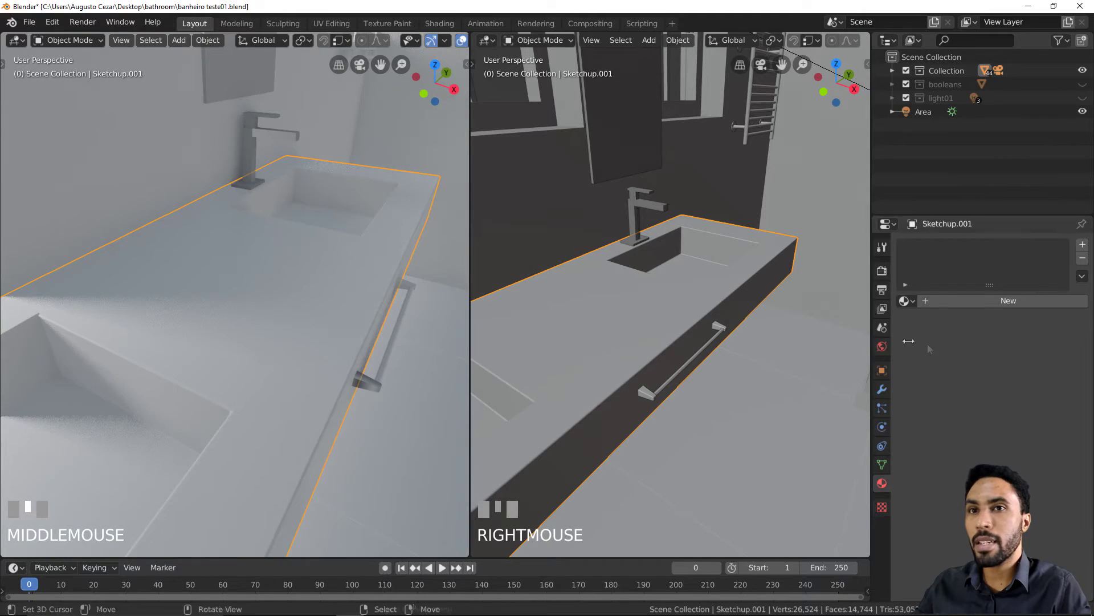
{"action": "left_click", "coordinate": [997, 300]}
{"action": "left_click", "coordinate": [968, 303]}
{"action": "type", "text": "pia"}
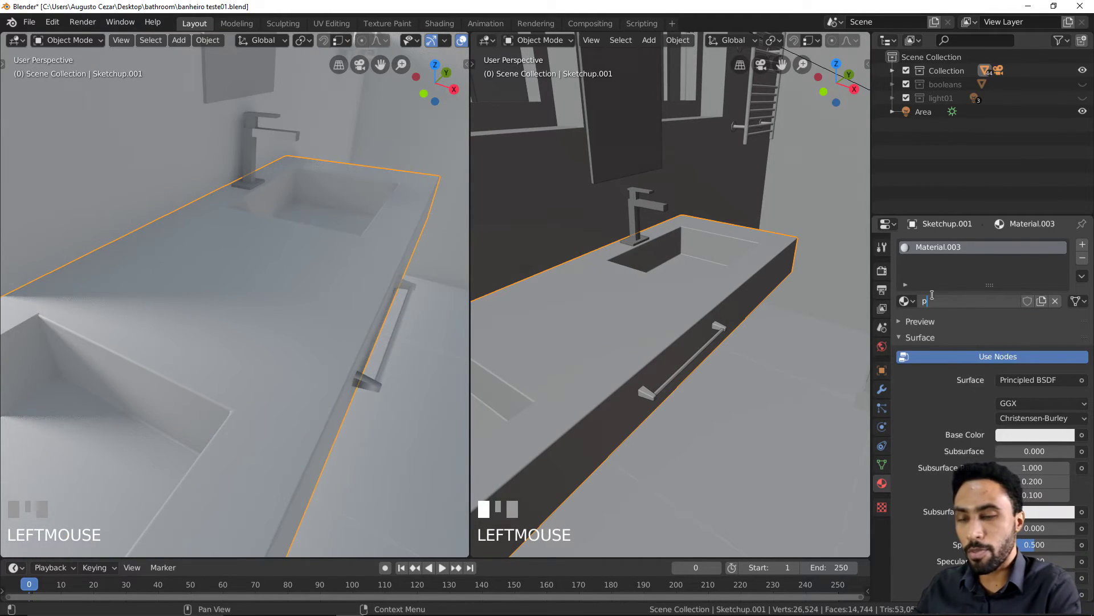
{"action": "key", "text": "Return"}
{"action": "left_click", "coordinate": [920, 337]}
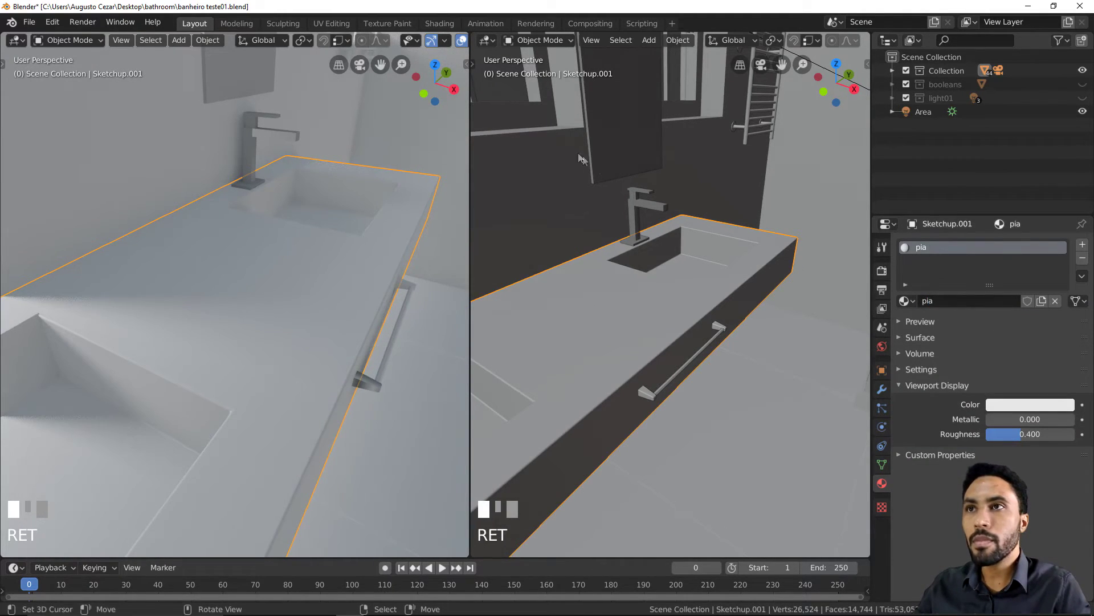
Show the pia material's nodes in the Shader Editor in place of the second viewport, with the sidebar hidden
{"action": "left_click", "coordinate": [484, 41]}
{"action": "left_click", "coordinate": [520, 135]}
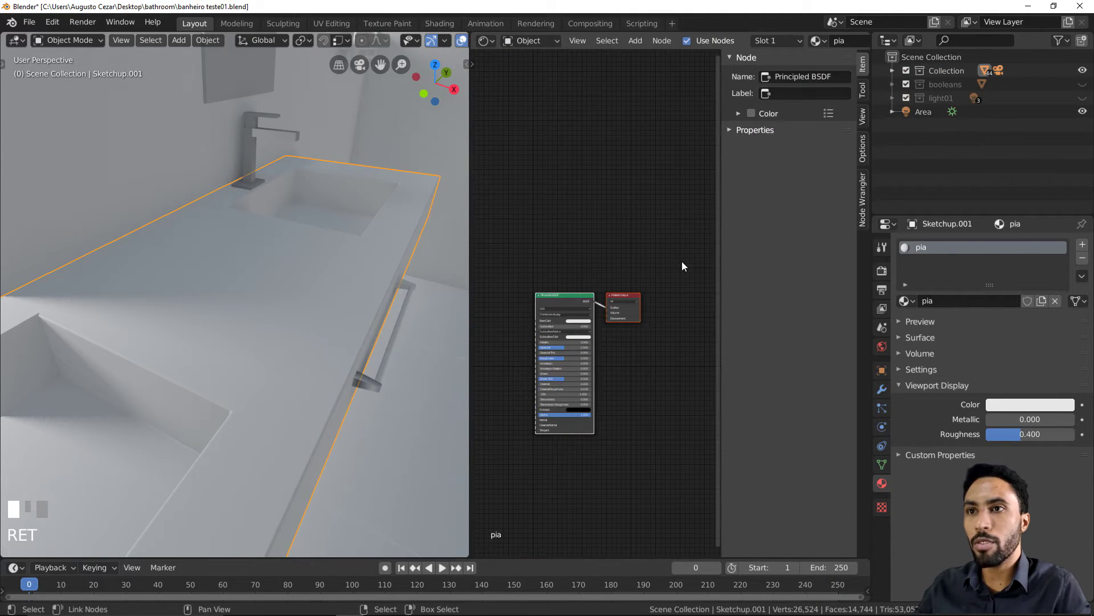
{"action": "key", "text": "n"}
{"action": "scroll", "coordinate": [669, 284], "scroll_direction": "up", "scroll_amount": 5}
{"action": "middle_click_drag", "start_coordinate": [669, 283], "coordinate": [708, 233]}
{"action": "scroll", "coordinate": [689, 222], "scroll_direction": "up", "scroll_amount": 2}
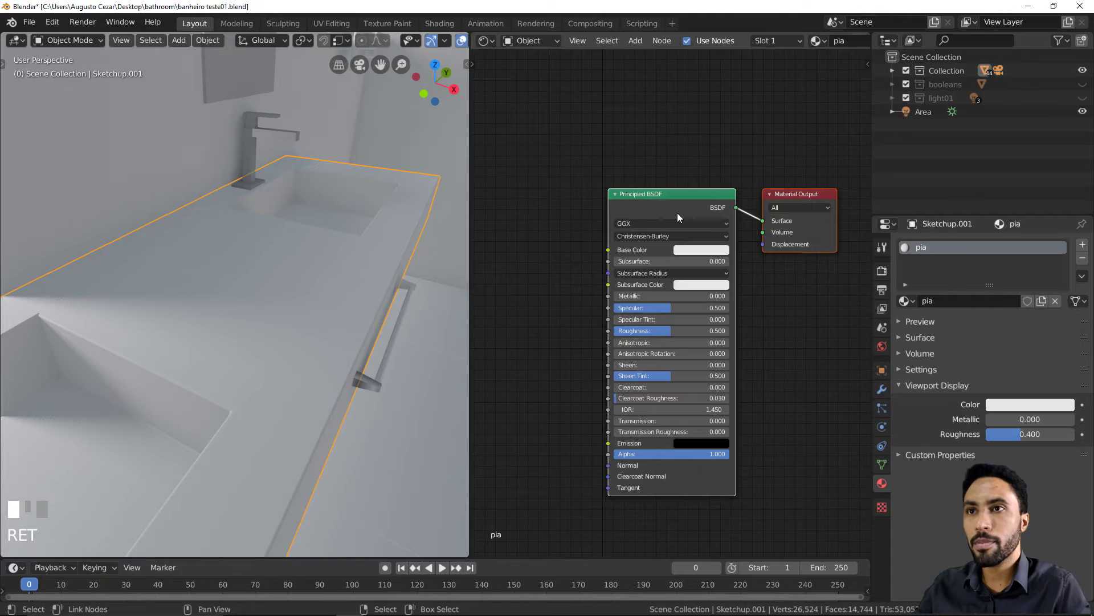
Bring the MG 06.jpg marble texture into the pia material and connect its Color to the Principled BSDF's Base Color
{"action": "key", "text": "alt+Tab"}
{"action": "left_click_drag", "start_coordinate": [673, 74], "coordinate": [540, 39]}
{"action": "left_click_drag", "start_coordinate": [573, 156], "coordinate": [775, 241]}
{"action": "left_click_drag", "start_coordinate": [822, 302], "coordinate": [822, 289]}
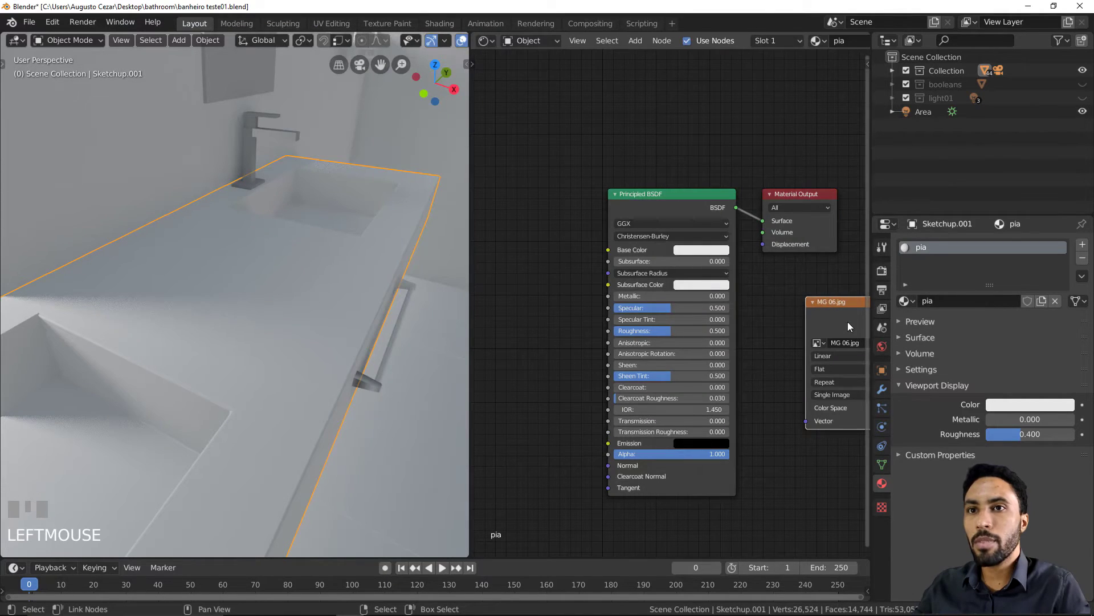
{"action": "middle_click_drag", "start_coordinate": [634, 249], "coordinate": [650, 248]}
{"action": "left_click_drag", "start_coordinate": [649, 241], "coordinate": [736, 297]}
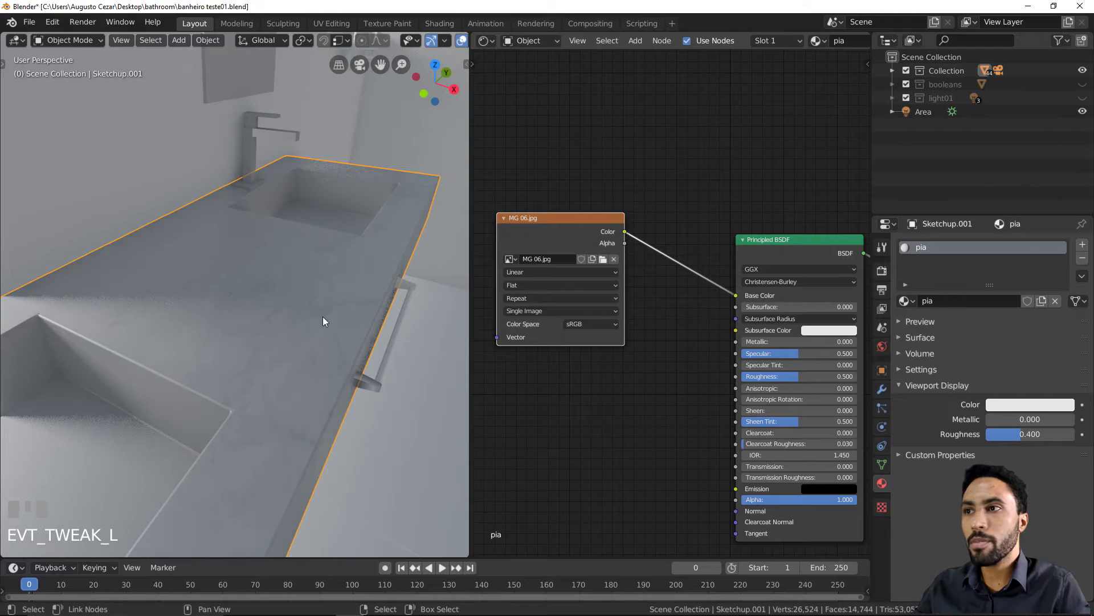
Try a roughness of about 0.176 on the marble countertop material
{"action": "scroll", "coordinate": [324, 316], "scroll_direction": "down", "scroll_amount": 3}
{"action": "middle_click_drag", "start_coordinate": [324, 316], "coordinate": [169, 315]}
{"action": "scroll", "coordinate": [377, 271], "scroll_direction": "up", "scroll_amount": 3}
{"action": "middle_click_drag", "start_coordinate": [760, 355], "coordinate": [691, 246]}
{"action": "scroll", "coordinate": [652, 337], "scroll_direction": "up", "scroll_amount": 6}
{"action": "scroll", "coordinate": [695, 231], "scroll_direction": "up", "scroll_amount": 5}
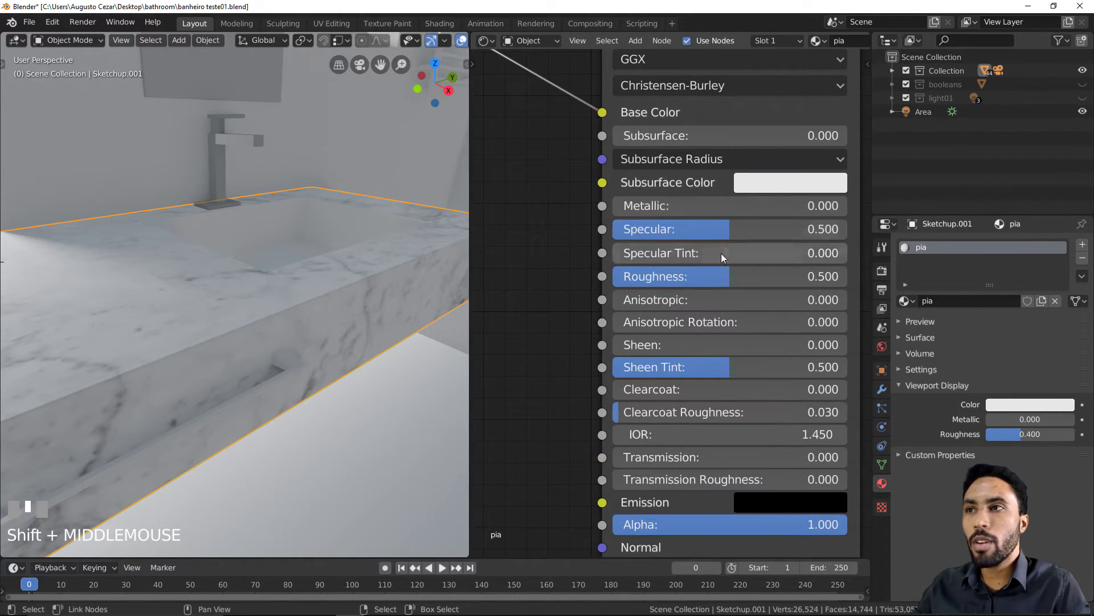
{"action": "left_click_drag", "start_coordinate": [719, 277], "coordinate": [653, 277]}
{"action": "scroll", "coordinate": [302, 271], "scroll_direction": "down", "scroll_amount": 3}
{"action": "middle_click_drag", "start_coordinate": [202, 289], "coordinate": [265, 287], "text": "shift"}
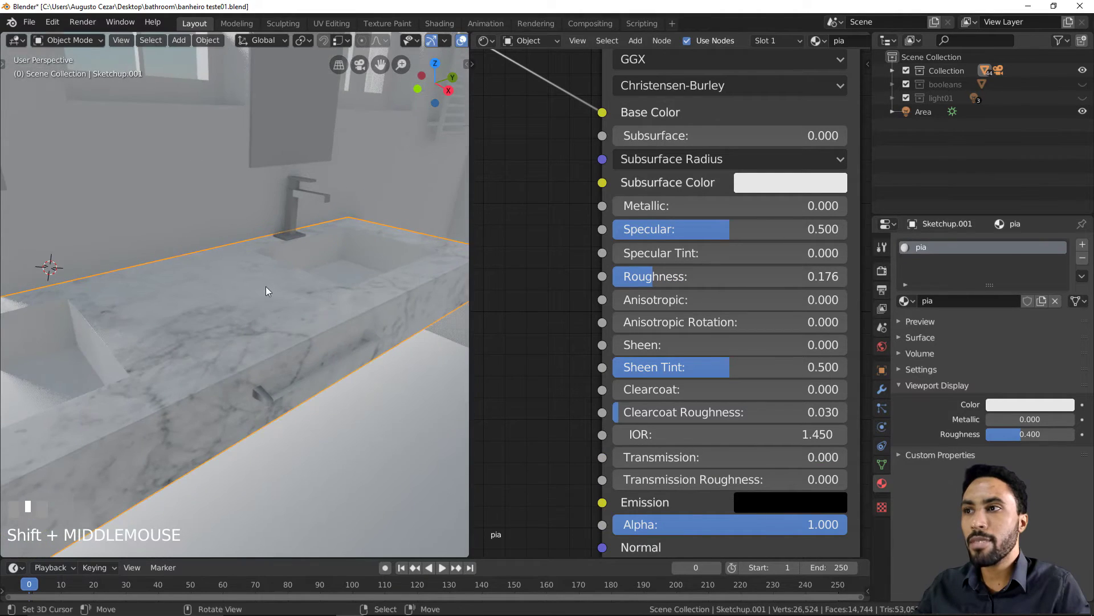
Add a test point light just above the countertop between the sinks and set its radius to 0.05 m
{"action": "right_click", "coordinate": [268, 324], "text": "shift"}
{"action": "key", "text": "shift+a"}
{"action": "mouse_move", "coordinate": [268, 323]}
{"action": "left_click", "coordinate": [336, 334]}
{"action": "key", "text": "g"}
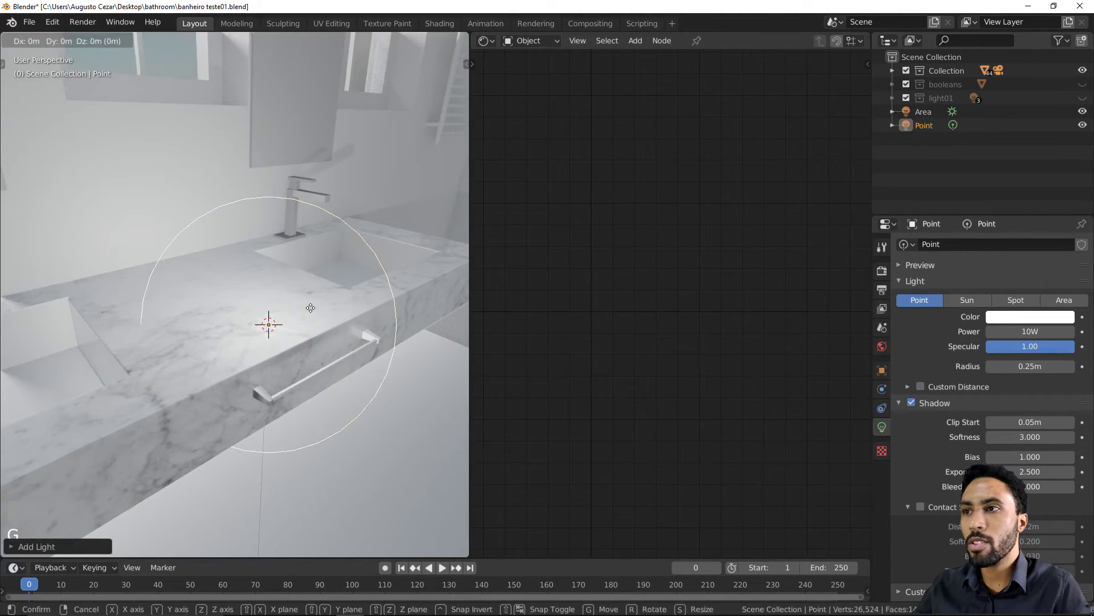
{"action": "left_click", "coordinate": [313, 250]}
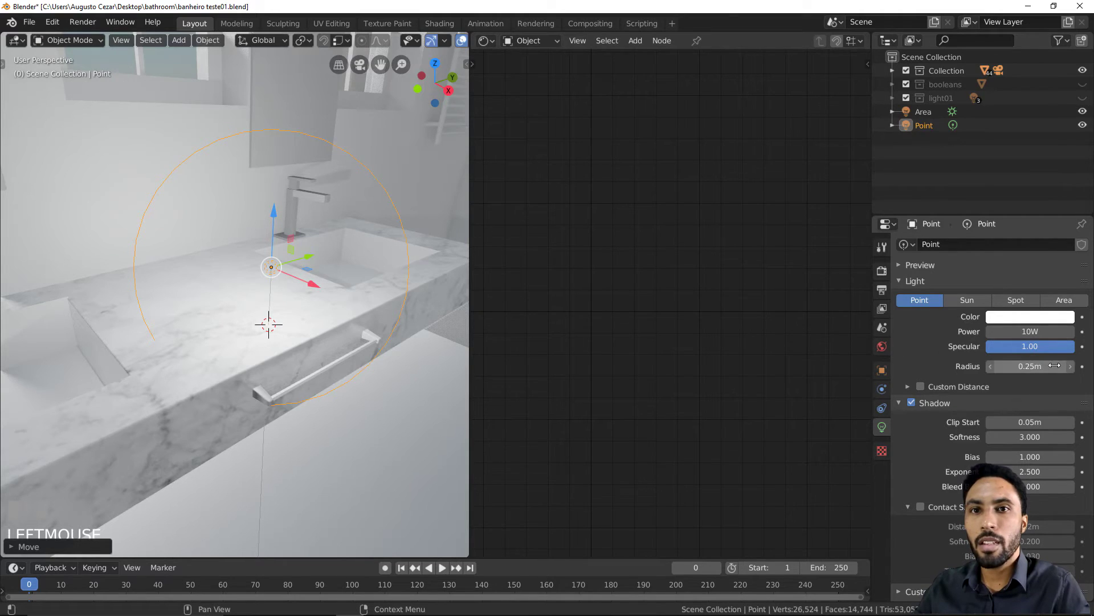
{"action": "left_click_drag", "start_coordinate": [1055, 366], "coordinate": [1020, 365]}
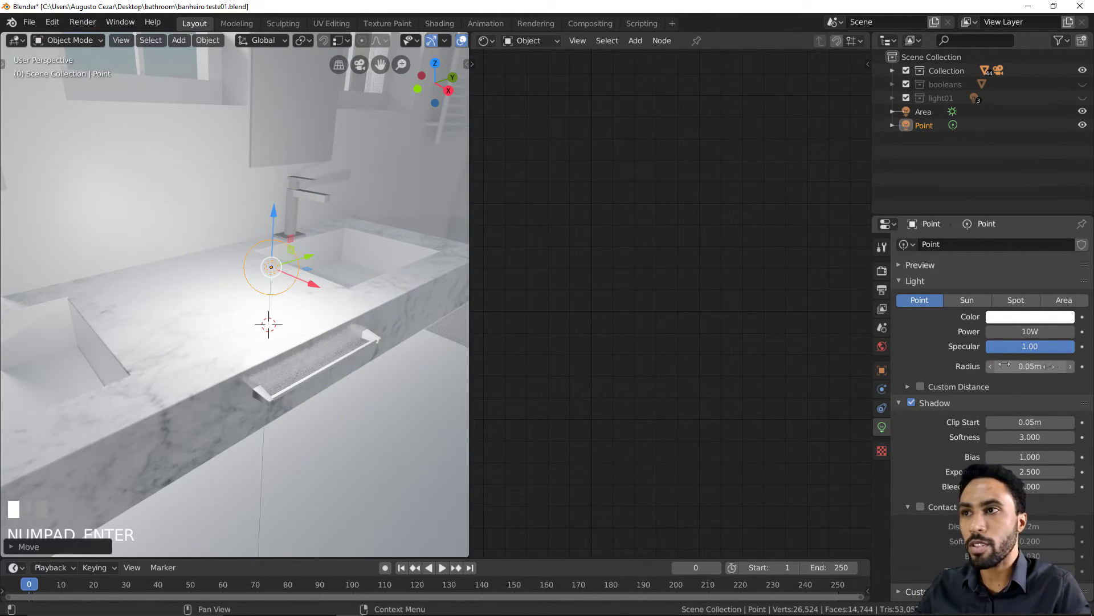
Try a countertop material roughness of about 0.015 and check the point light's reflection in the marble
{"action": "scroll", "coordinate": [267, 347], "scroll_direction": "up", "scroll_amount": 5}
{"action": "middle_click_drag", "start_coordinate": [279, 357], "coordinate": [280, 352]}
{"action": "middle_click_drag", "start_coordinate": [349, 362], "coordinate": [276, 349], "text": "shift"}
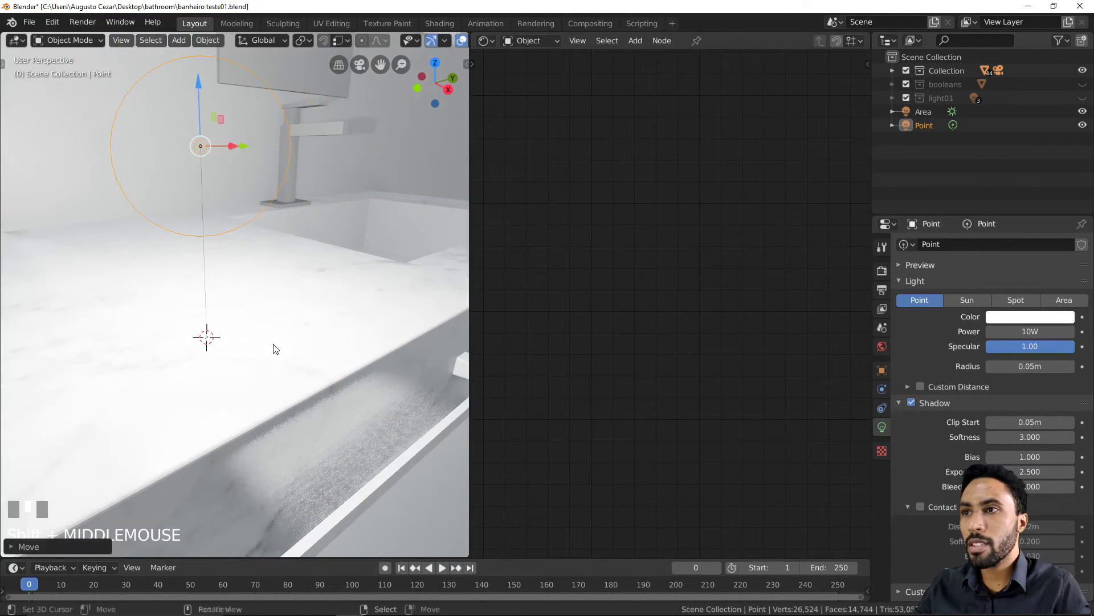
{"action": "right_click", "coordinate": [275, 349]}
{"action": "left_click_drag", "start_coordinate": [678, 276], "coordinate": [659, 276]}
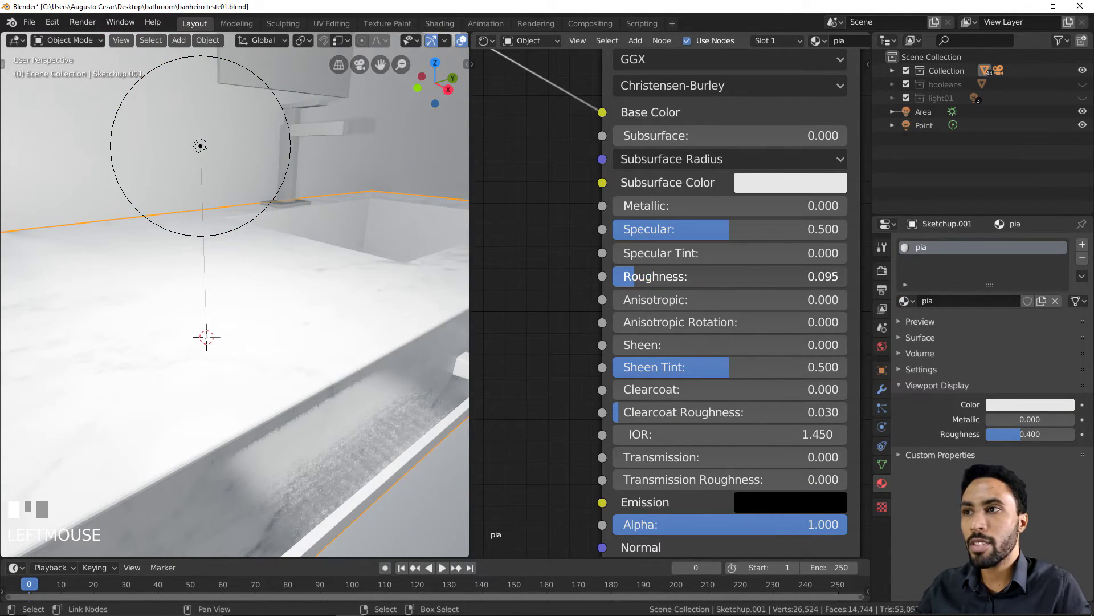
{"action": "middle_click_drag", "start_coordinate": [285, 348], "coordinate": [303, 384], "text": "shift"}
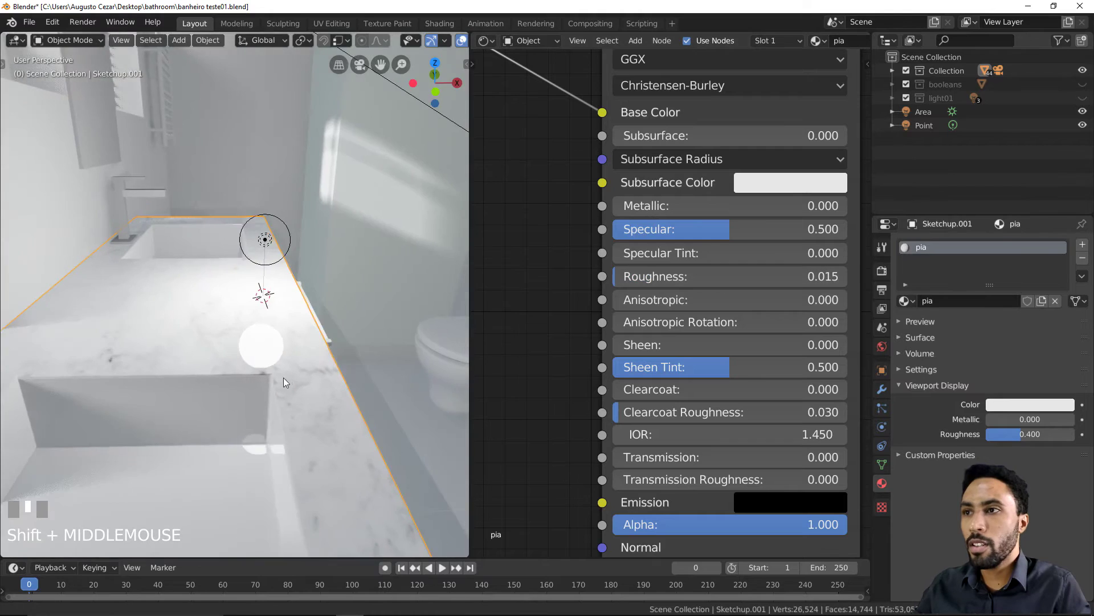
{"action": "scroll", "coordinate": [302, 384], "scroll_direction": "up", "scroll_amount": 3}
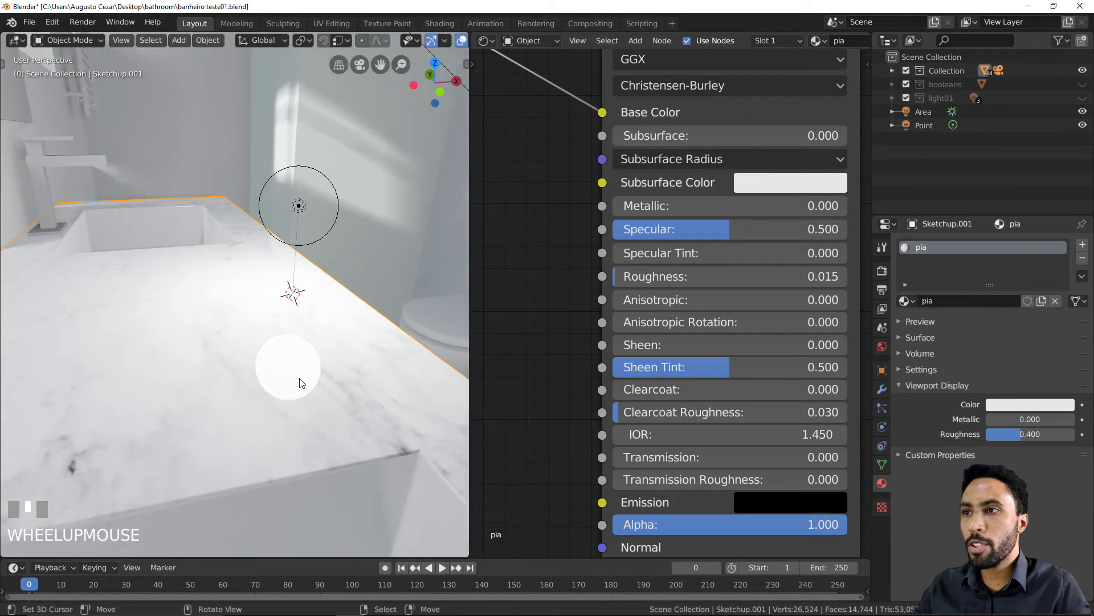
Set the marble countertop material's roughness to 0.25
{"action": "left_click_drag", "start_coordinate": [681, 277], "coordinate": [682, 277]}
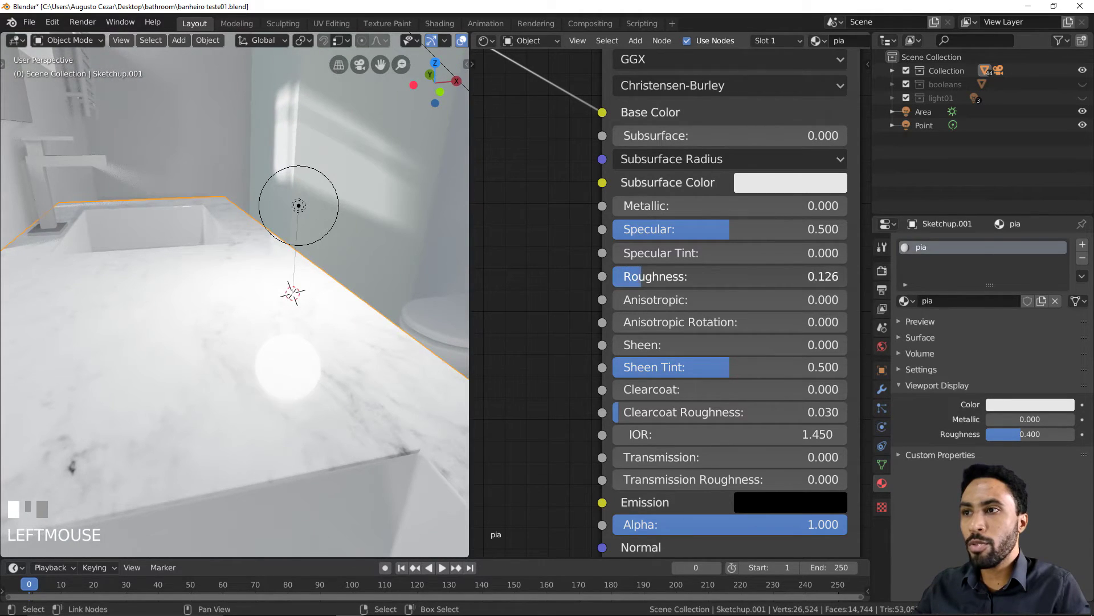
{"action": "left_click_drag", "start_coordinate": [687, 277], "coordinate": [668, 277]}
{"action": "left_click", "coordinate": [656, 277]}
{"action": "type", "text": ".2"}
{"action": "key", "text": "KP_Enter"}
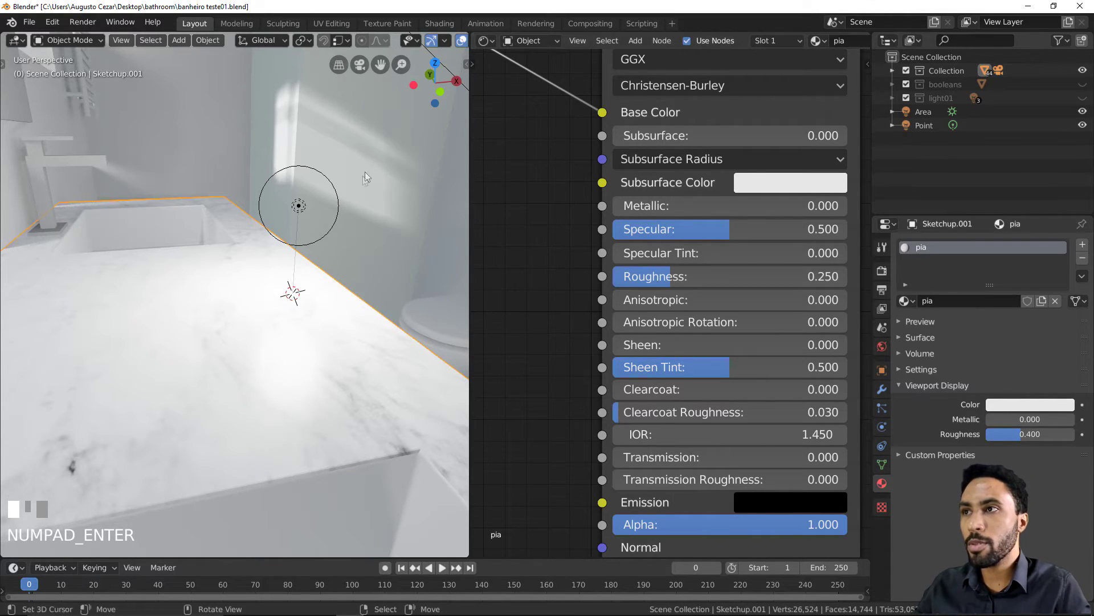
Delete the test point light above the countertop and return to the camera view
{"action": "right_click", "coordinate": [303, 209]}
{"action": "key", "text": "x"}
{"action": "left_click", "coordinate": [303, 205]}
{"action": "scroll", "coordinate": [344, 271], "scroll_direction": "down", "scroll_amount": 3}
{"action": "middle_click_drag", "start_coordinate": [344, 271], "coordinate": [335, 311]}
{"action": "scroll", "coordinate": [240, 332], "scroll_direction": "up", "scroll_amount": 3}
{"action": "scroll", "coordinate": [279, 321], "scroll_direction": "down", "scroll_amount": 4}
{"action": "scroll", "coordinate": [241, 325], "scroll_direction": "up", "scroll_amount": 4}
{"action": "key", "text": "KP_0"}
Create a new material named "metal" for the towel rod on the front of the marble countertop
{"action": "scroll", "coordinate": [228, 315], "scroll_direction": "up", "scroll_amount": 1}
{"action": "middle_click_drag", "start_coordinate": [257, 316], "coordinate": [278, 350], "text": "shift"}
{"action": "scroll", "coordinate": [227, 371], "scroll_direction": "up", "scroll_amount": 3}
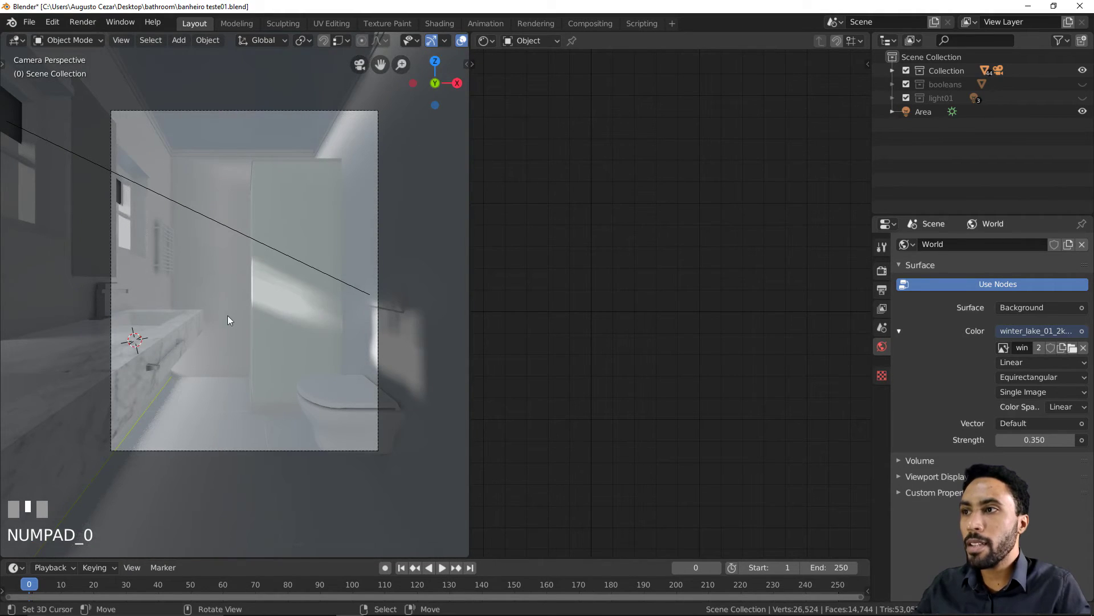
{"action": "middle_click_drag", "start_coordinate": [227, 374], "coordinate": [167, 218], "text": "shift"}
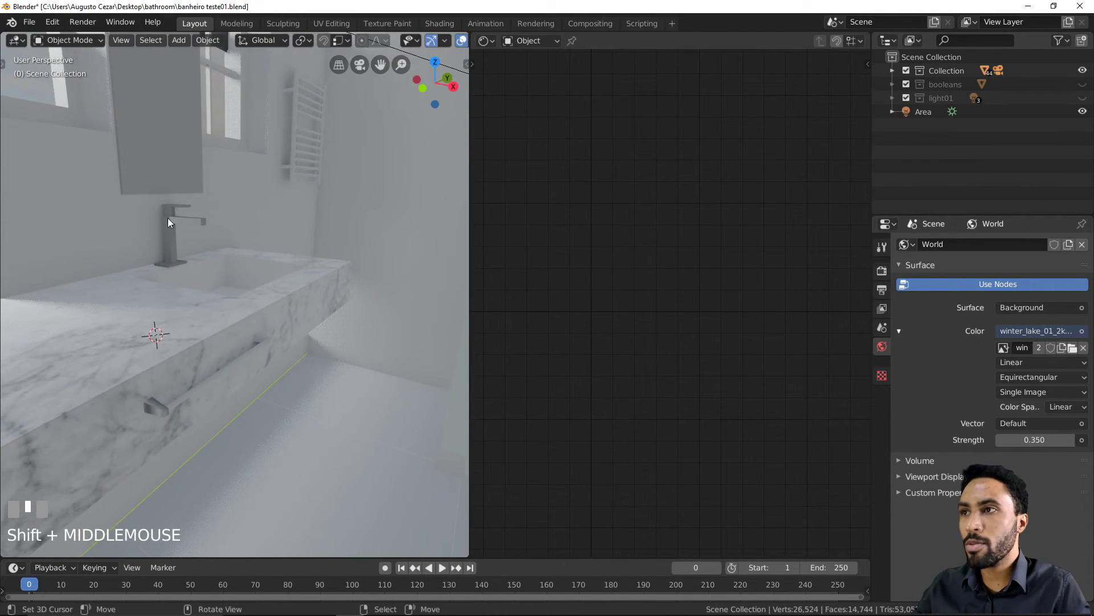
{"action": "right_click", "coordinate": [168, 218]}
{"action": "right_click", "coordinate": [200, 389]}
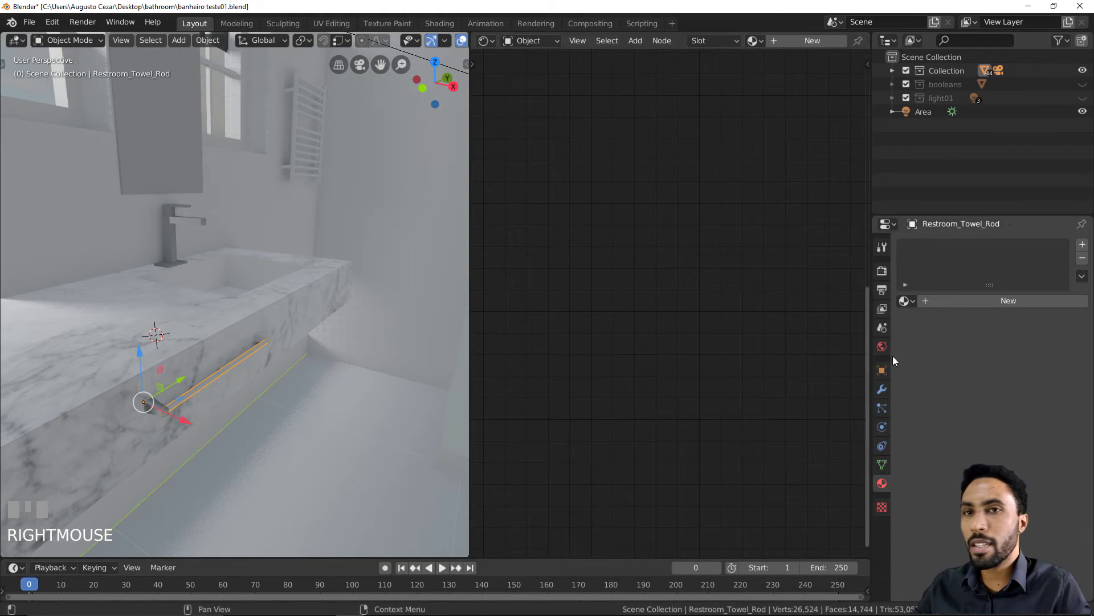
{"action": "left_click", "coordinate": [959, 301]}
{"action": "left_click", "coordinate": [980, 301]}
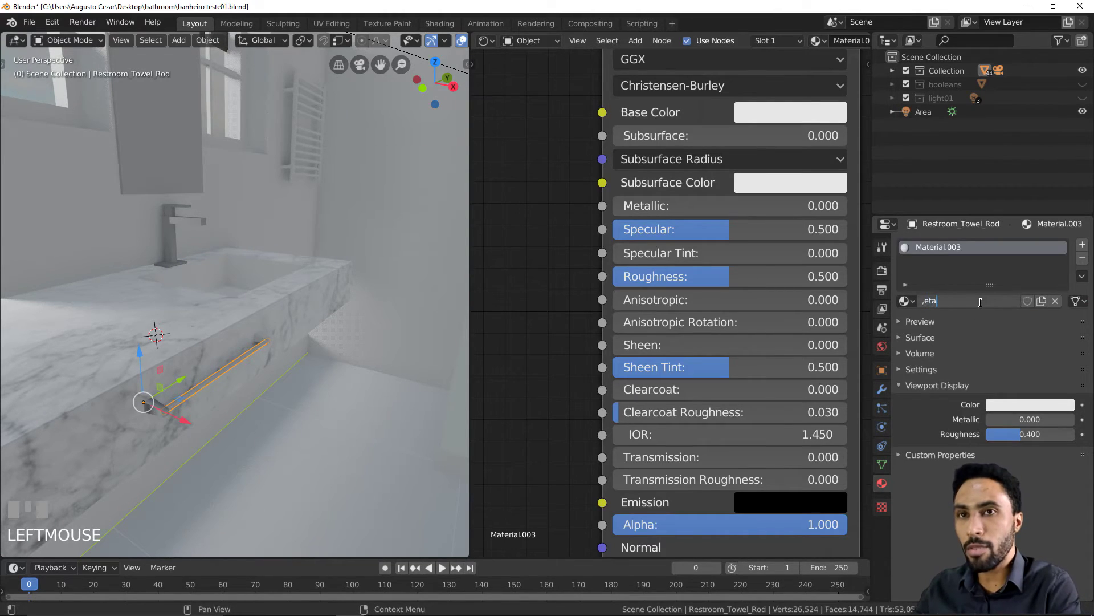
{"action": "double_click", "coordinate": [980, 302]}
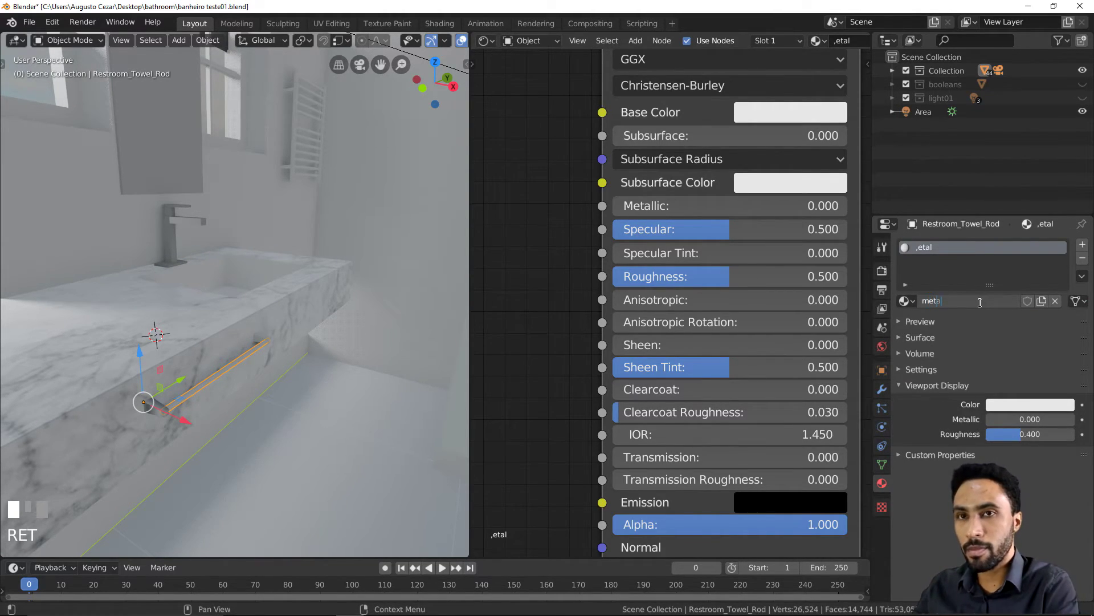
Set the towel rod's metal material to Metallic 1.000 and Roughness 0.053
{"action": "middle_click_drag", "start_coordinate": [681, 194], "coordinate": [628, 230]}
{"action": "scroll", "coordinate": [628, 230], "scroll_direction": "down", "scroll_amount": 2}
{"action": "left_click_drag", "start_coordinate": [638, 240], "coordinate": [767, 241]}
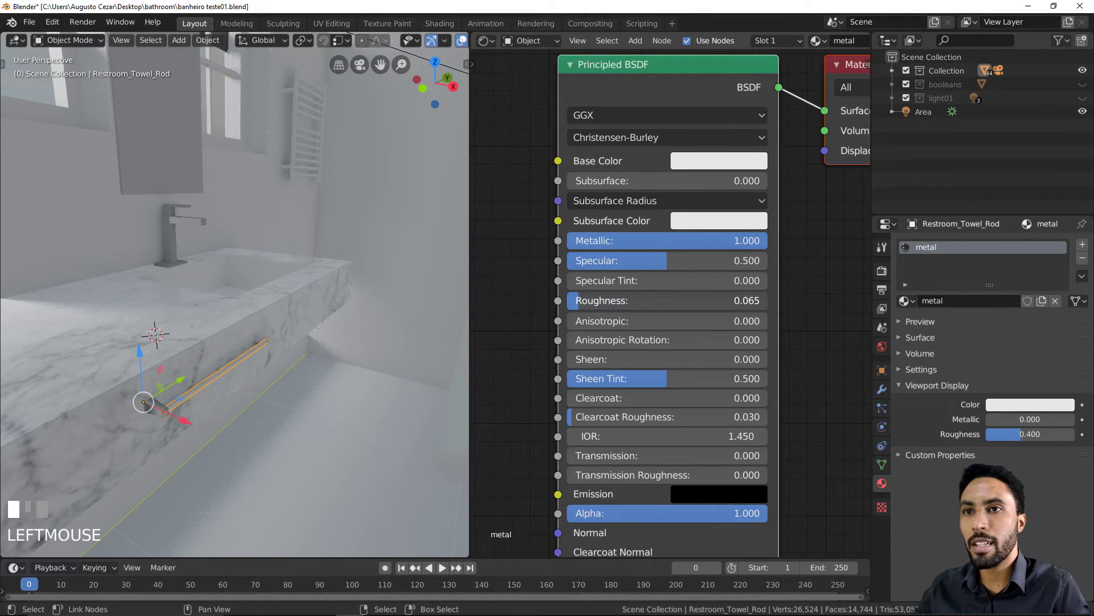
{"action": "scroll", "coordinate": [239, 378], "scroll_direction": "up", "scroll_amount": 1}
{"action": "middle_click_drag", "start_coordinate": [239, 379], "coordinate": [308, 291], "text": "shift"}
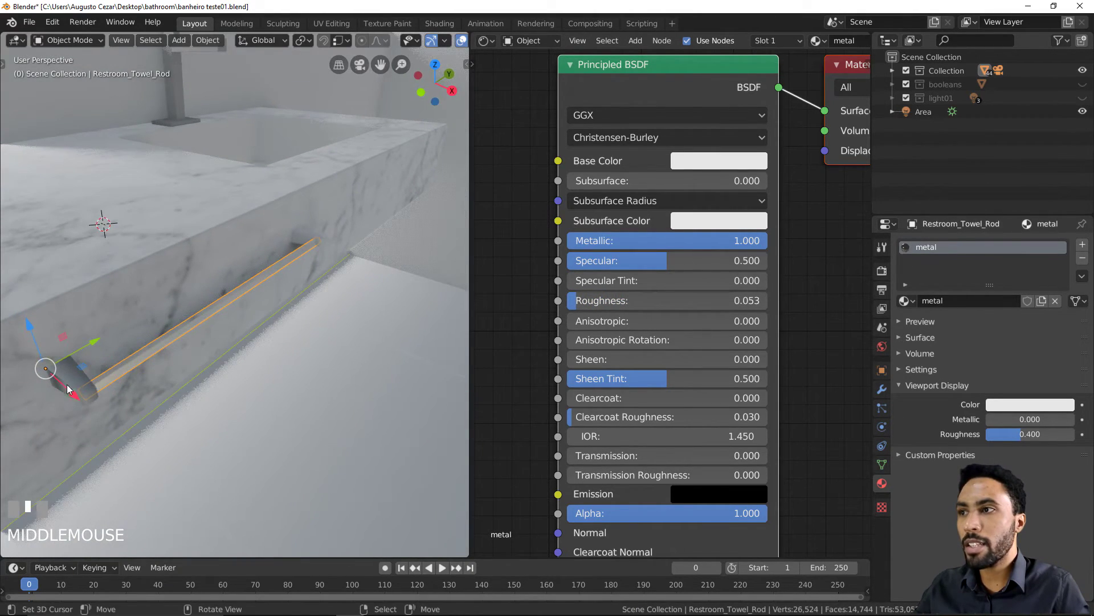
Link the towel rod's metal material to the two brackets at its ends
{"action": "right_click", "coordinate": [75, 373]}
{"action": "middle_click_drag", "start_coordinate": [165, 342], "coordinate": [374, 302], "text": "shift"}
{"action": "scroll", "coordinate": [451, 393], "scroll_direction": "up", "scroll_amount": 2}
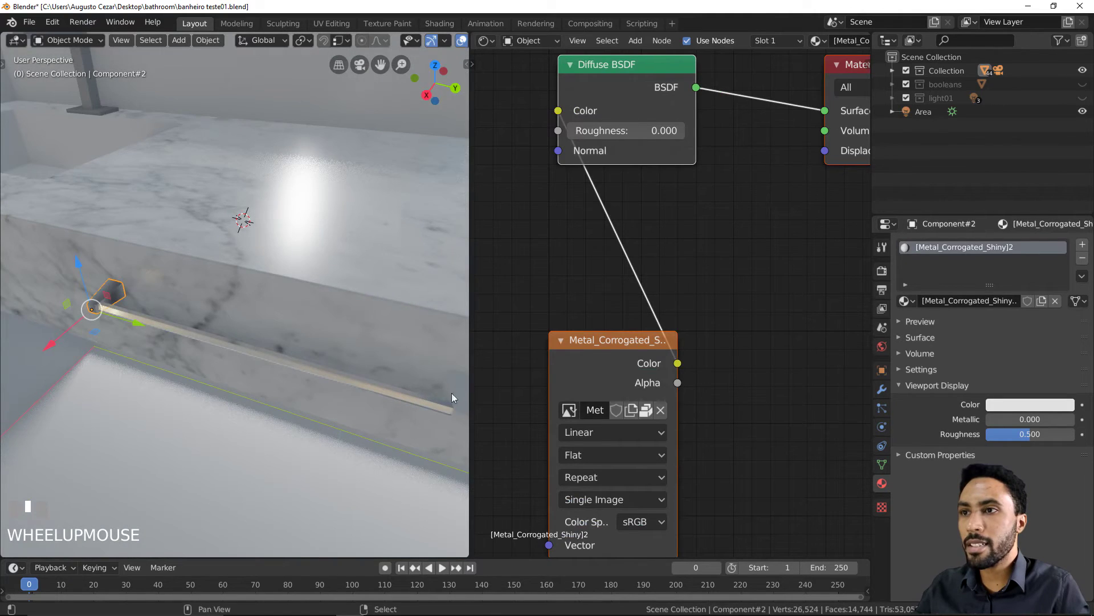
{"action": "right_click", "coordinate": [457, 392], "text": "shift"}
{"action": "middle_click_drag", "start_coordinate": [458, 392], "coordinate": [302, 328]}
{"action": "right_click", "coordinate": [302, 328], "text": "shift"}
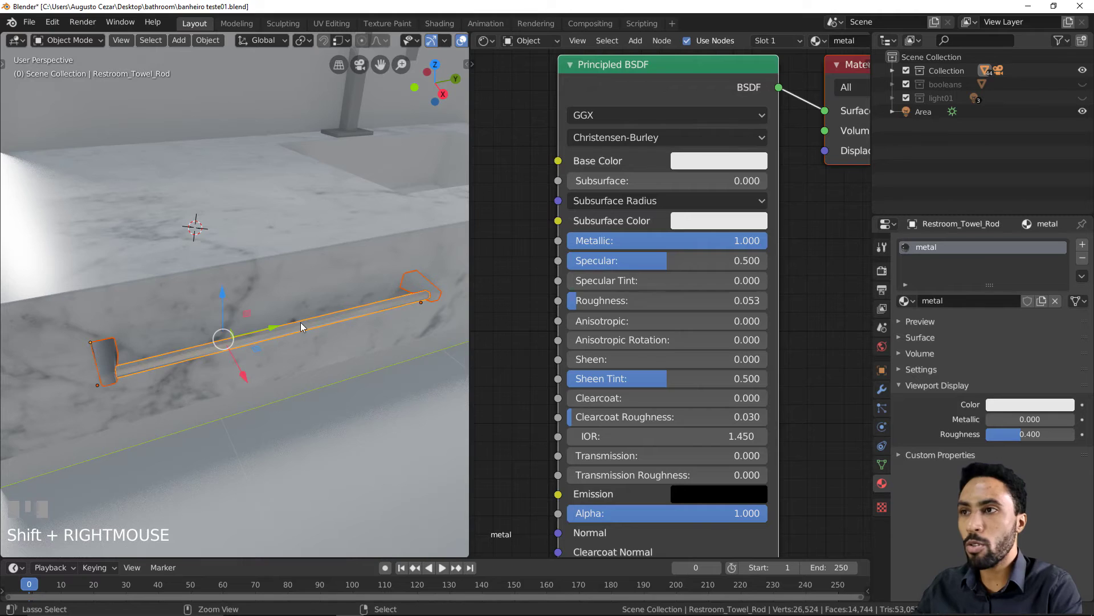
{"action": "key", "text": "ctrl+l"}
{"action": "mouse_move", "coordinate": [259, 235]}
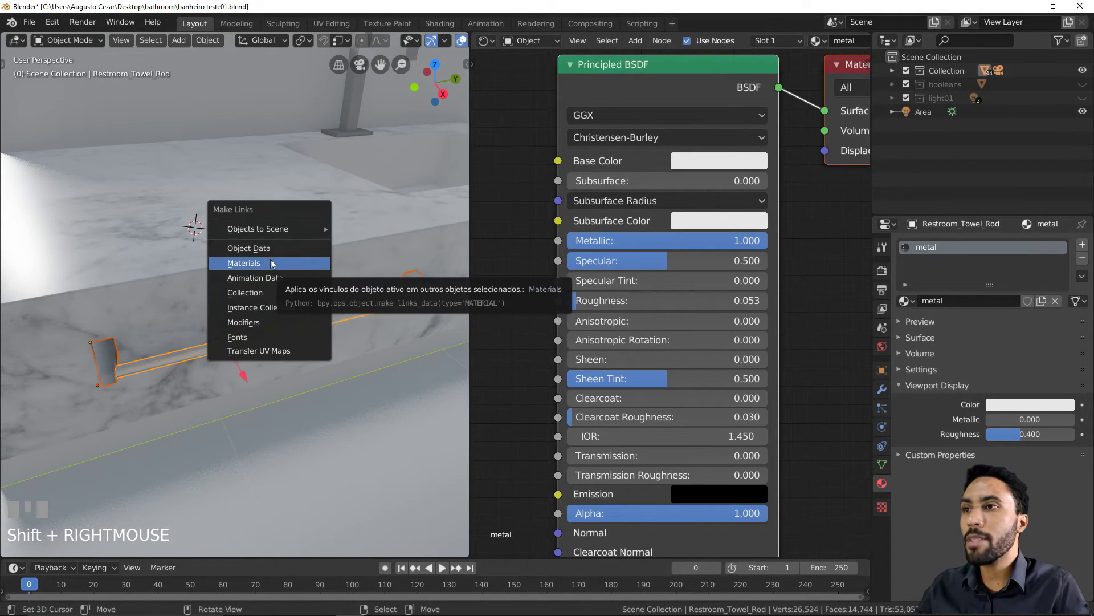
{"action": "left_click", "coordinate": [249, 264]}
{"action": "scroll", "coordinate": [207, 342], "scroll_direction": "down", "scroll_amount": 2}
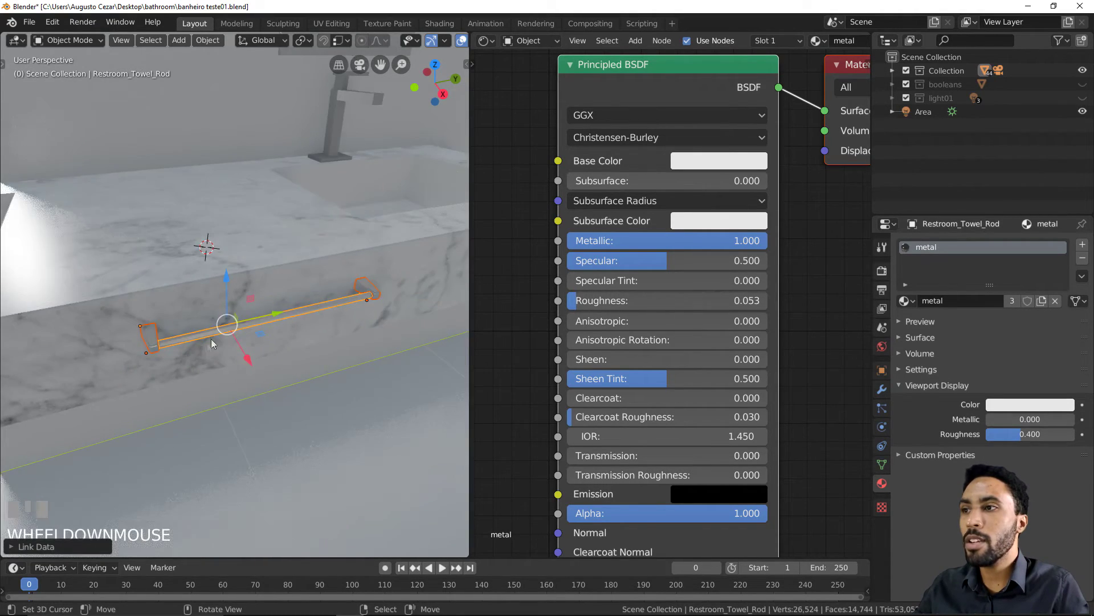
Inspect the metal towel rail up close with the viewport overlays hidden
{"action": "scroll", "coordinate": [252, 295], "scroll_direction": "up", "scroll_amount": 2}
{"action": "middle_click_drag", "start_coordinate": [251, 295], "coordinate": [201, 366]}
{"action": "key", "text": "z"}
{"action": "left_click", "coordinate": [238, 261]}
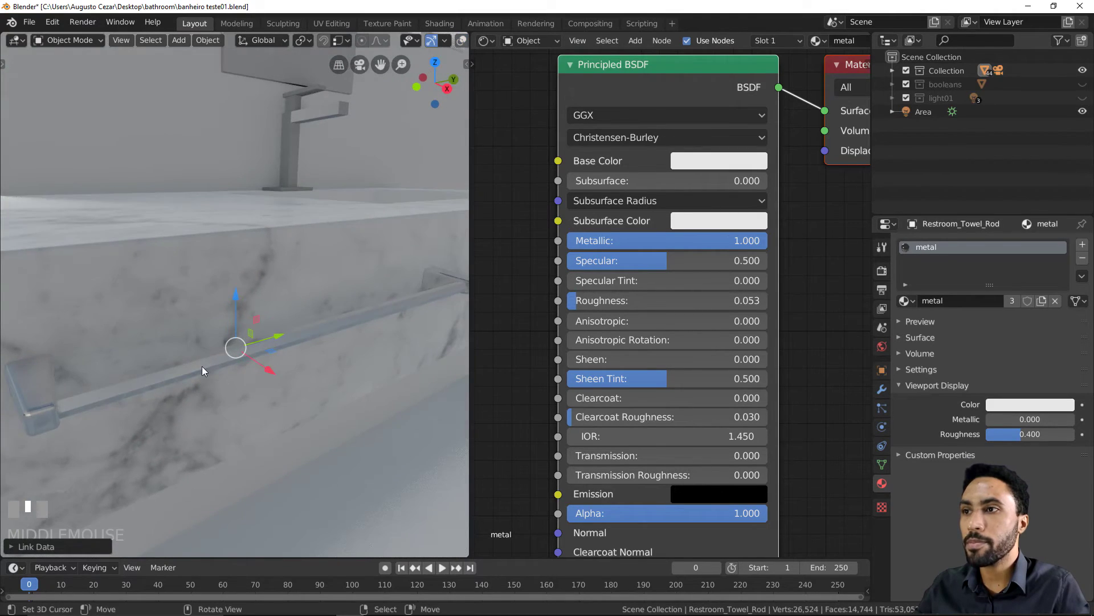
Return to the camera view and create a new material named "piso" for the bathroom floor
{"action": "key", "text": "KP_0"}
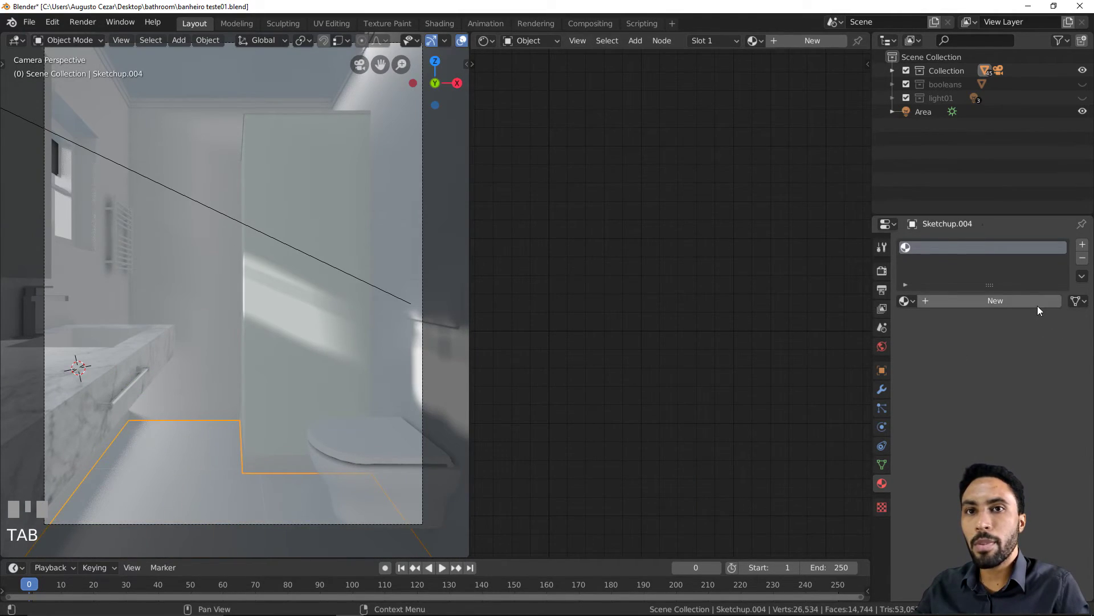
{"action": "left_click", "coordinate": [981, 297]}
{"action": "double_click", "coordinate": [951, 301]}
{"action": "type", "text": "piso"}
{"action": "key", "text": "Return"}
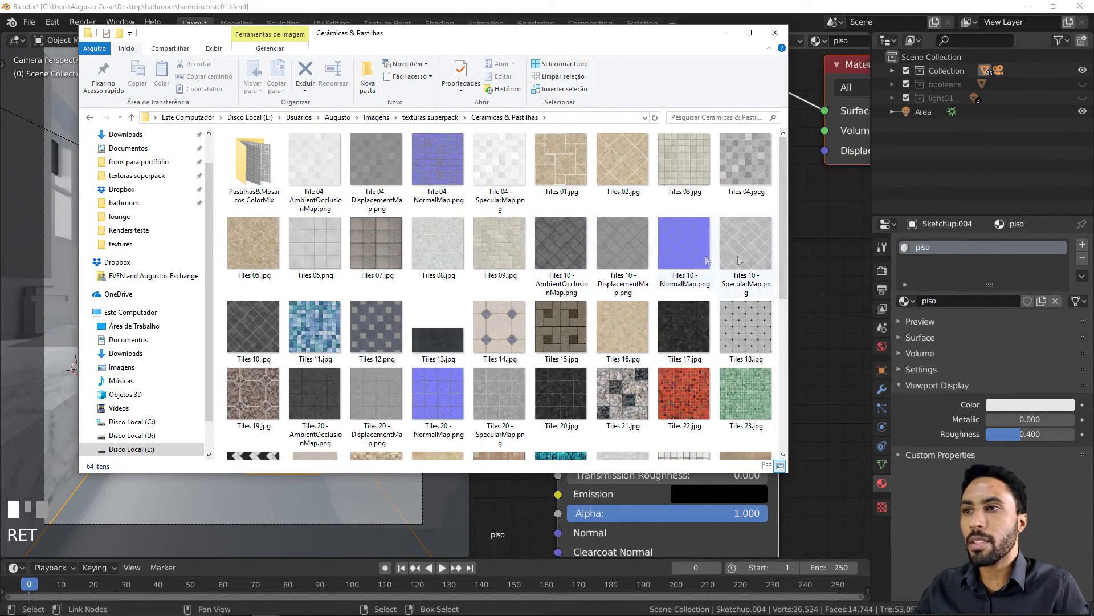
Add the Tiles 08.jpg texture from the Cerâmicas & Pastilhas folder and connect its color to the floor material's Base Color
{"action": "left_click_drag", "start_coordinate": [783, 199], "coordinate": [769, 273]}
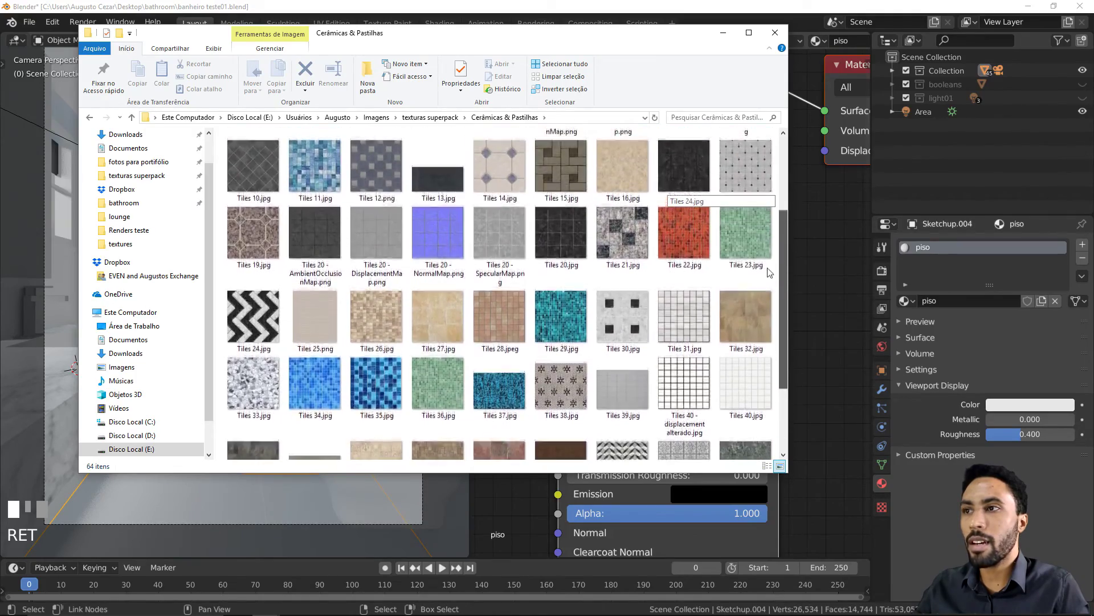
{"action": "scroll", "coordinate": [769, 273], "scroll_direction": "up", "scroll_amount": 4}
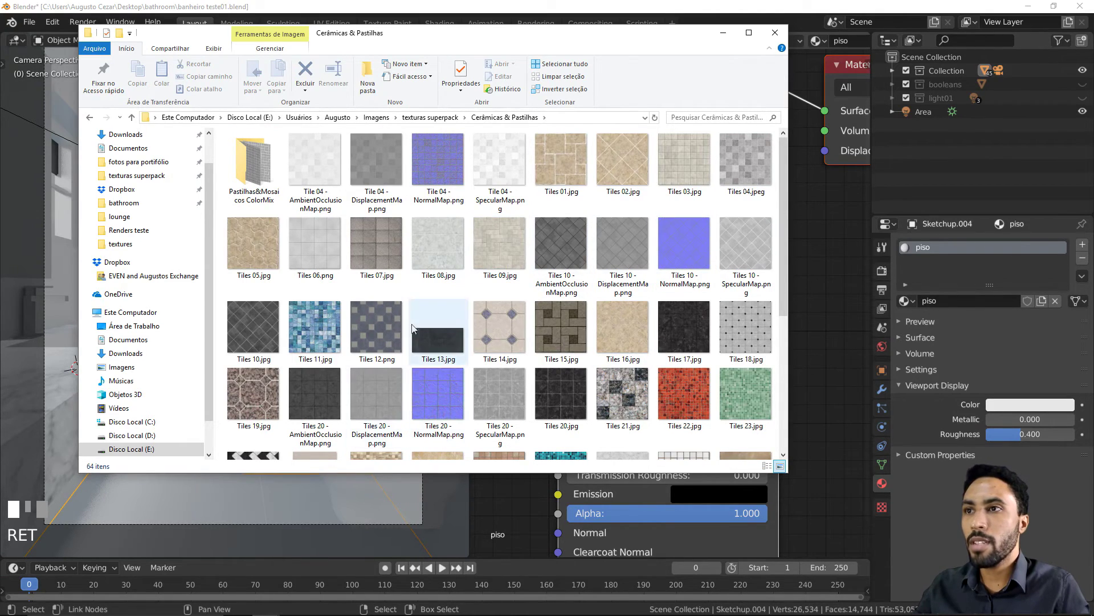
{"action": "left_click", "coordinate": [435, 250]}
{"action": "left_click_drag", "start_coordinate": [820, 271], "coordinate": [833, 268]}
{"action": "scroll", "coordinate": [758, 285], "scroll_direction": "down", "scroll_amount": 3}
{"action": "left_click", "coordinate": [533, 253]}
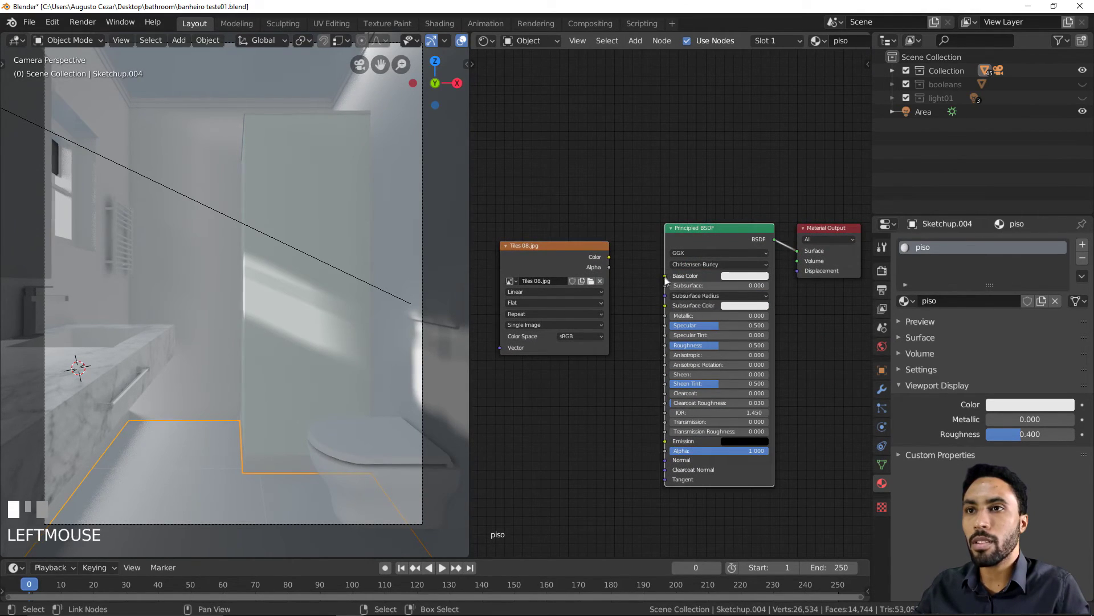
{"action": "scroll", "coordinate": [352, 304], "scroll_direction": "up", "scroll_amount": 3}
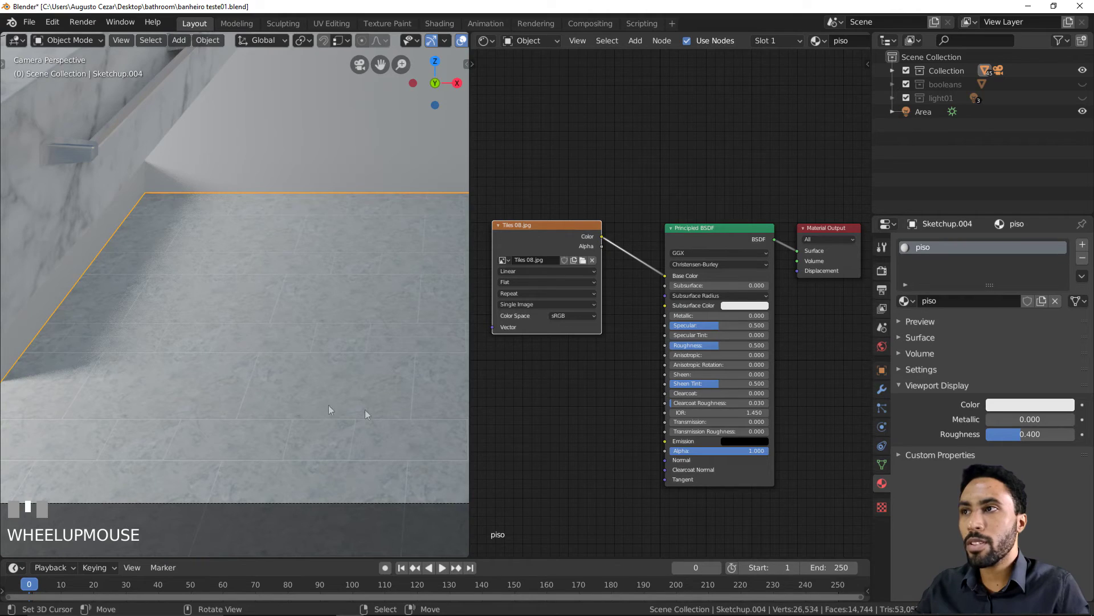
Set the floor material's roughness to 0.15 and save the file
{"action": "scroll", "coordinate": [733, 376], "scroll_direction": "up", "scroll_amount": 2}
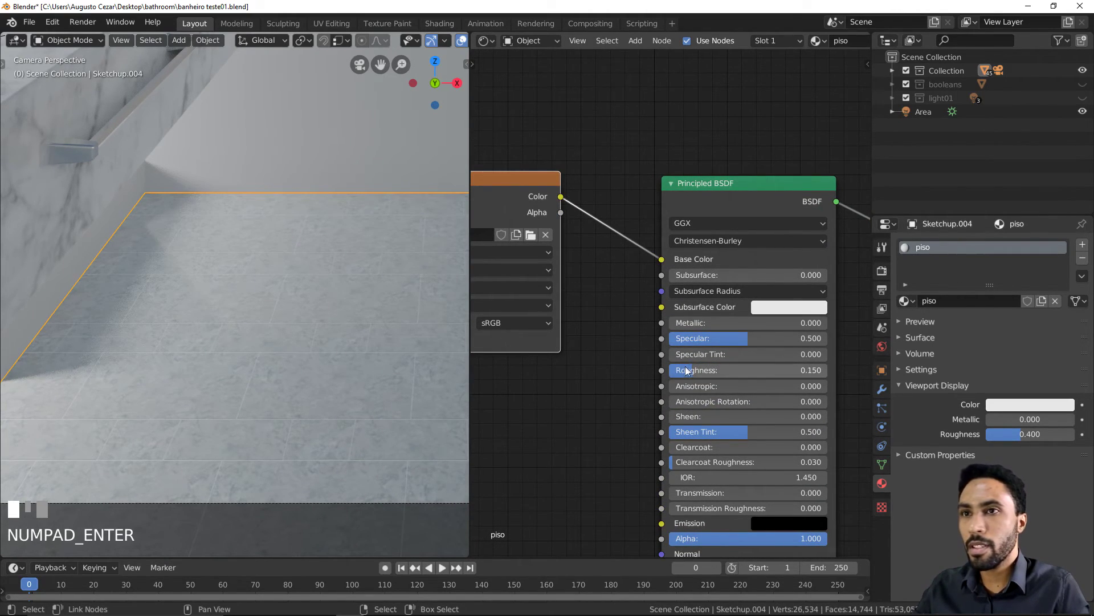
{"action": "scroll", "coordinate": [281, 361], "scroll_direction": "down", "scroll_amount": 5}
{"action": "middle_click_drag", "start_coordinate": [290, 356], "coordinate": [342, 347], "text": "shift"}
{"action": "left_click", "coordinate": [295, 405]}
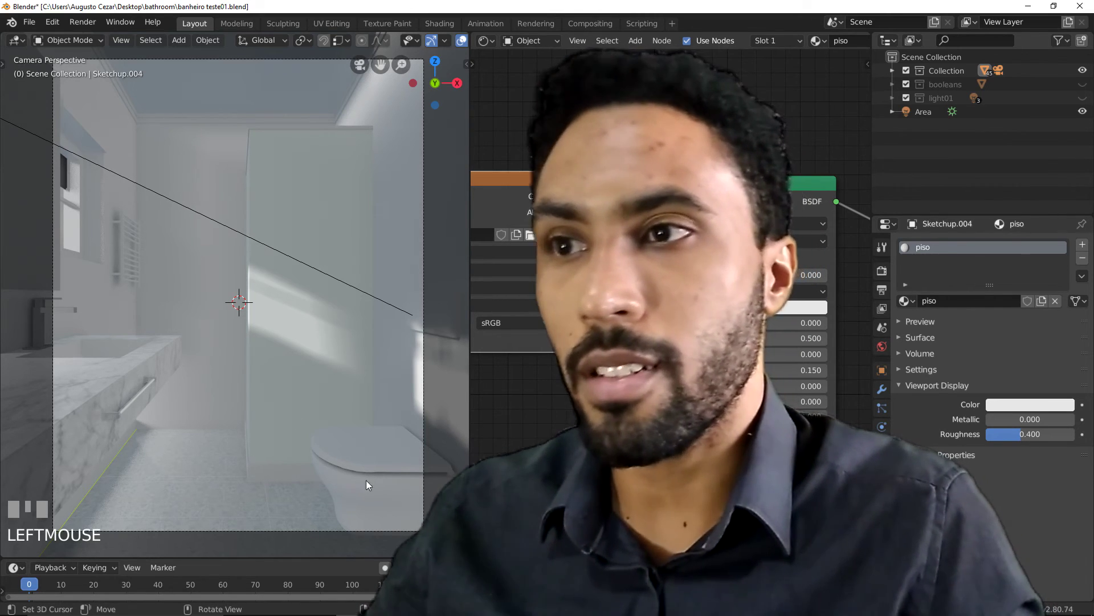
{"action": "left_click", "coordinate": [366, 485]}
{"action": "key", "text": "ctrl+s"}
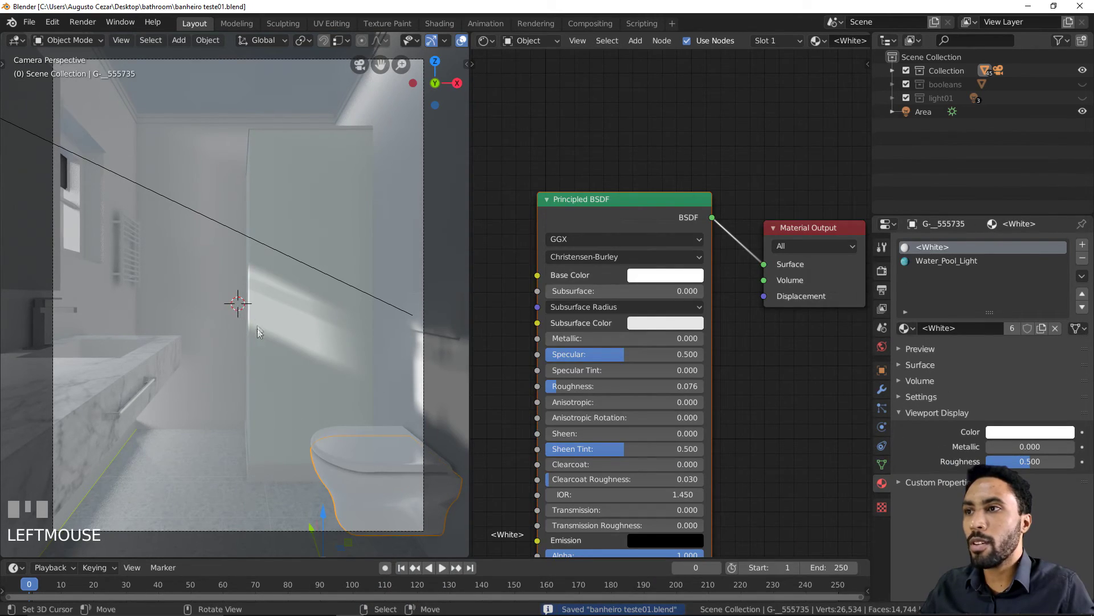
Add an irradiance volume light probe and move it over the bathroom's floor plan in top view
{"action": "key", "text": "shift+a"}
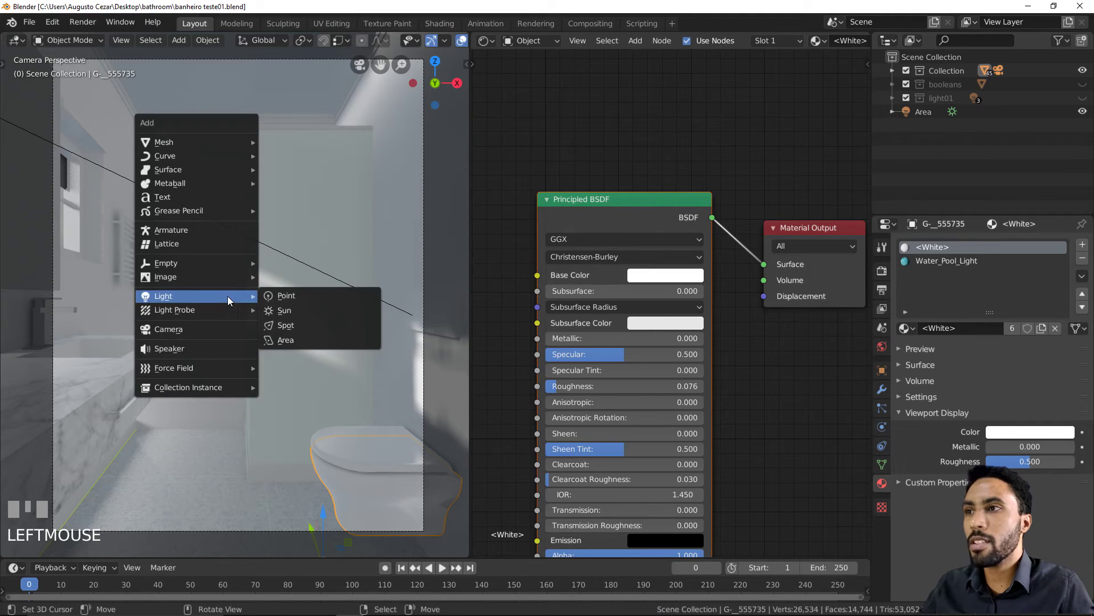
{"action": "mouse_move", "coordinate": [224, 310]}
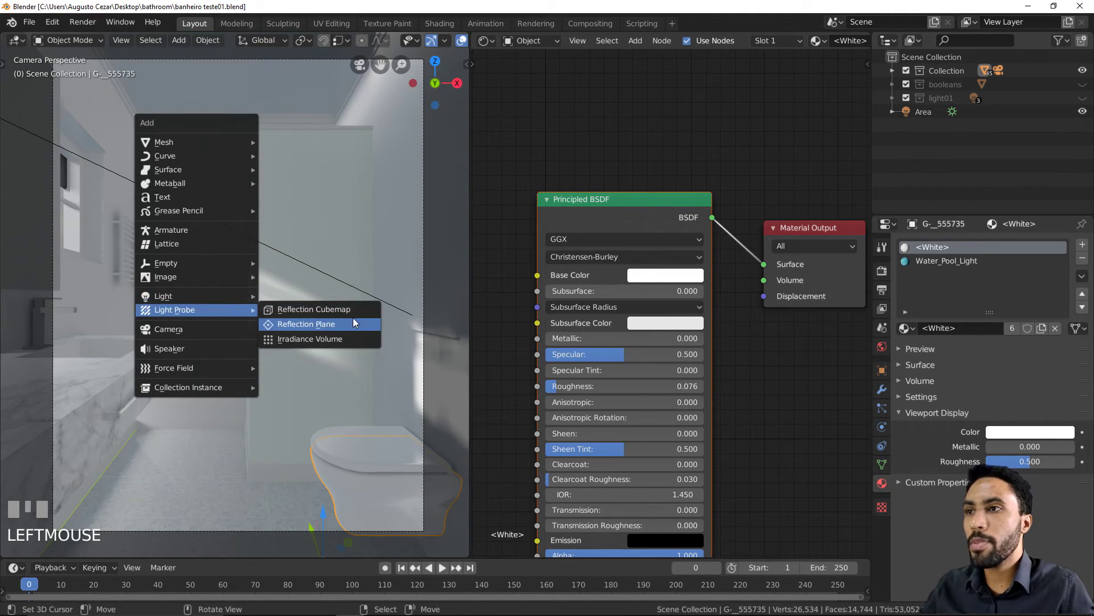
{"action": "left_click", "coordinate": [352, 340]}
{"action": "scroll", "coordinate": [350, 319], "scroll_direction": "down", "scroll_amount": 2}
{"action": "middle_click_drag", "start_coordinate": [350, 319], "coordinate": [318, 309]}
{"action": "scroll", "coordinate": [497, 346], "scroll_direction": "up", "scroll_amount": 1, "text": "shift"}
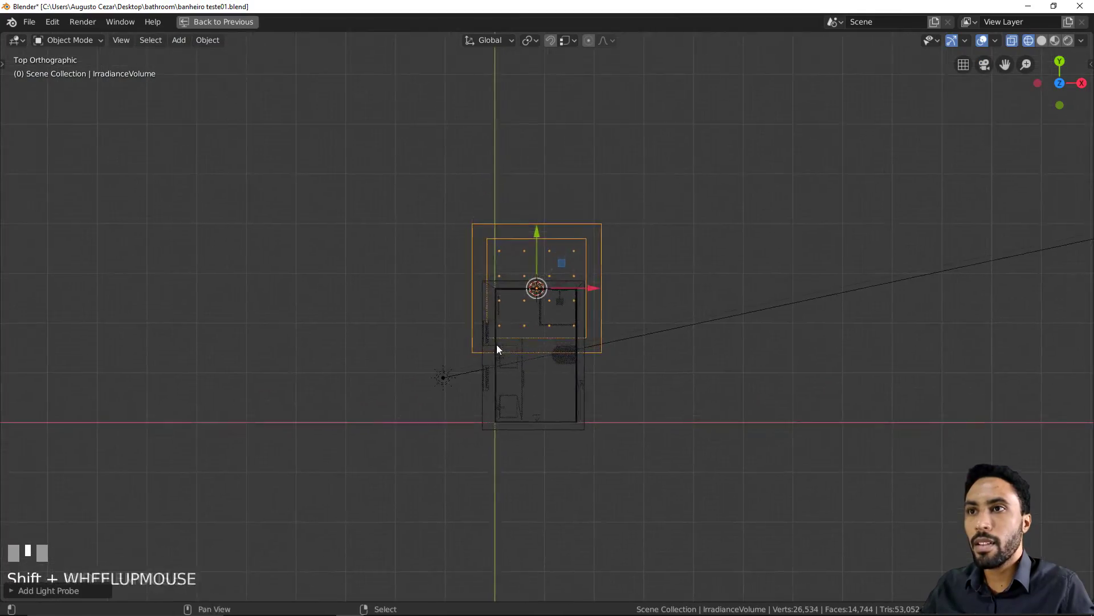
{"action": "middle_click_drag", "start_coordinate": [561, 358], "coordinate": [507, 293]}
{"action": "middle_click_drag", "start_coordinate": [590, 306], "coordinate": [525, 266]}
{"action": "left_click_drag", "start_coordinate": [656, 312], "coordinate": [525, 318]}
Scale the irradiance volume along X and Z in front view and center it vertically on the room
{"action": "key", "text": "KP_1"}
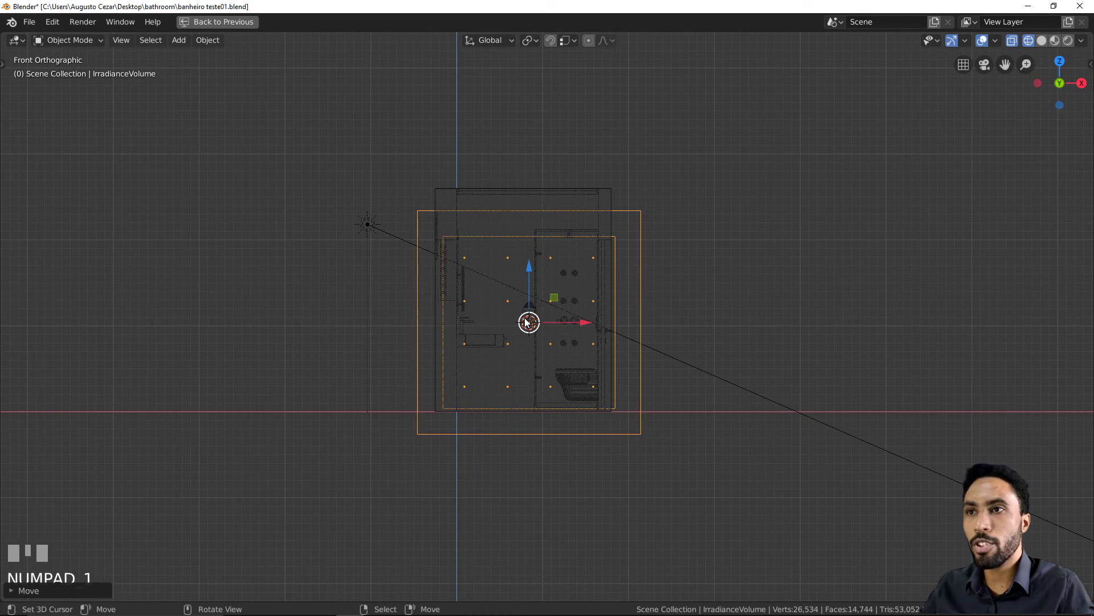
{"action": "scroll", "coordinate": [558, 319], "scroll_direction": "up", "scroll_amount": 2}
{"action": "left_click_drag", "start_coordinate": [521, 259], "coordinate": [498, 246]}
{"action": "key", "text": "s"}
{"action": "key", "text": "x"}
{"action": "left_click", "coordinate": [713, 258]}
{"action": "key", "text": "s"}
{"action": "key", "text": "z"}
{"action": "left_click", "coordinate": [713, 255]}
{"action": "left_click_drag", "start_coordinate": [546, 260], "coordinate": [546, 245]}
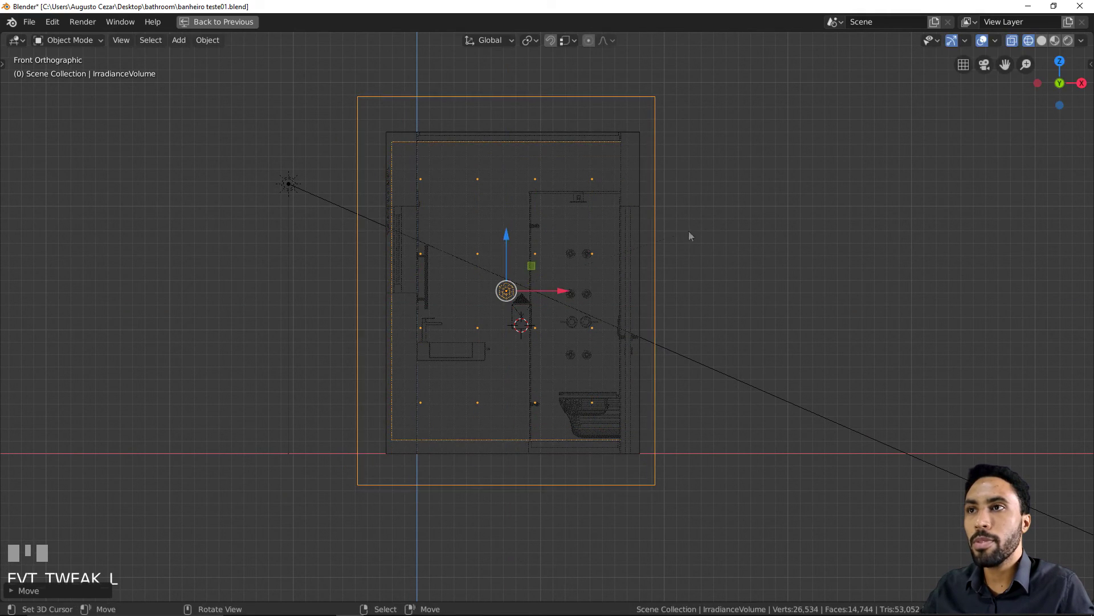
Refine the irradiance volume's height and width in front view and shift it along X to fit the interior walls
{"action": "key", "text": "s"}
{"action": "key", "text": "z"}
{"action": "left_click", "coordinate": [693, 230]}
{"action": "key", "text": "s"}
{"action": "key", "text": "x"}
{"action": "left_click", "coordinate": [686, 291]}
{"action": "left_click_drag", "start_coordinate": [555, 291], "coordinate": [573, 291]}
Scale the irradiance volume along Y in top view to match the length of the room
{"action": "key", "text": "KP_7"}
{"action": "middle_click_drag", "start_coordinate": [581, 273], "coordinate": [577, 302], "text": "shift"}
{"action": "key", "text": "s"}
{"action": "key", "text": "y"}
{"action": "left_click", "coordinate": [584, 294]}
{"action": "key", "text": "s"}
{"action": "key", "text": "y"}
{"action": "left_click", "coordinate": [522, 279]}
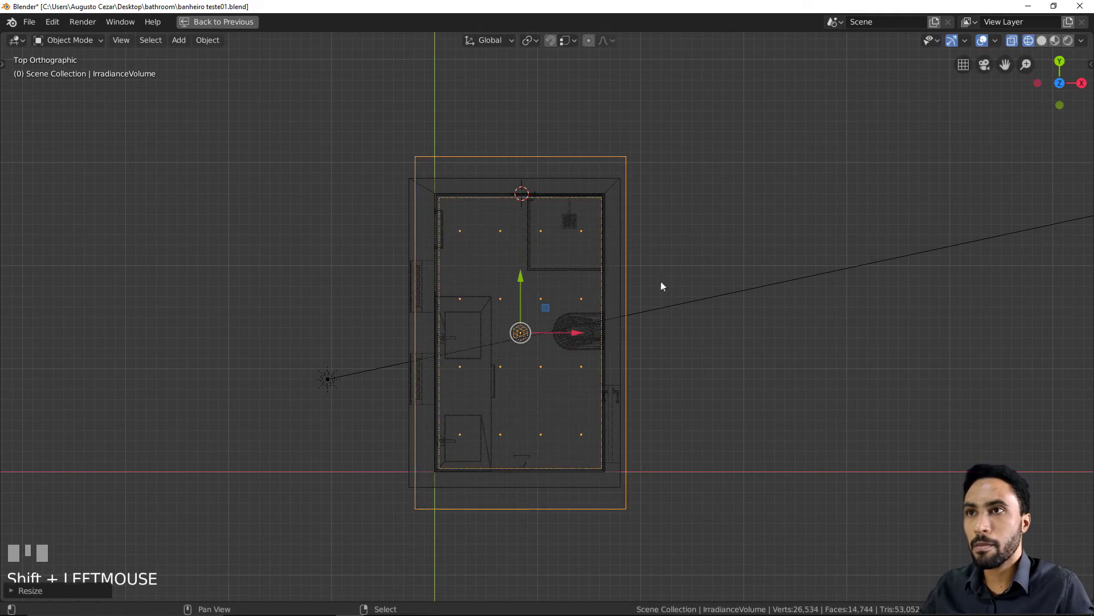
Return to the camera view in rendered shading and save the file
{"action": "key", "text": "KP_0"}
{"action": "key", "text": "z"}
{"action": "left_click", "coordinate": [726, 284]}
{"action": "key", "text": "z"}
{"action": "left_click", "coordinate": [671, 268]}
{"action": "scroll", "coordinate": [650, 293], "scroll_direction": "up", "scroll_amount": 3}
{"action": "scroll", "coordinate": [650, 293], "scroll_direction": "down", "scroll_amount": 4}
{"action": "mouse_move", "coordinate": [650, 293]}
{"action": "middle_mouse_down", "text": "shift"}
{"action": "mouse_move", "coordinate": [574, 285]}
{"action": "mouse_move", "coordinate": [575, 297]}
{"action": "middle_mouse_up", "text": "shift"}
{"action": "key", "text": "ctrl+s"}
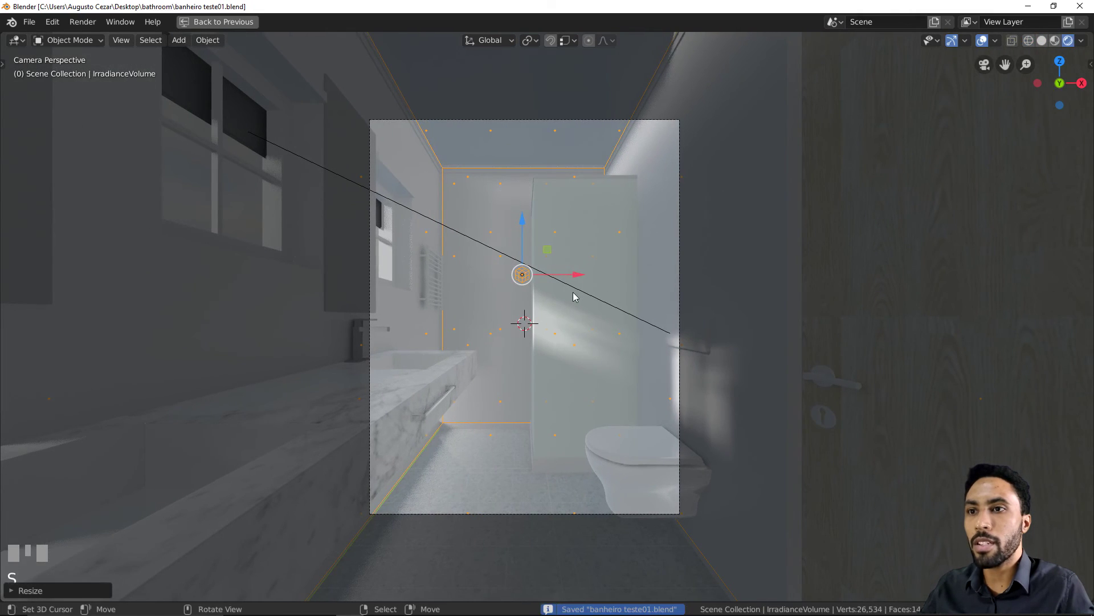
Restore the viewport from full screen to the normal layout, reframe the camera view and save the file again
{"action": "key", "text": "ctrl+space"}
{"action": "scroll", "coordinate": [262, 342], "scroll_direction": "down", "scroll_amount": 2}
{"action": "middle_click_drag", "start_coordinate": [262, 342], "coordinate": [281, 330], "text": "ctrl"}
{"action": "key", "text": "ctrl+s"}
{"action": "left_click", "coordinate": [268, 226]}
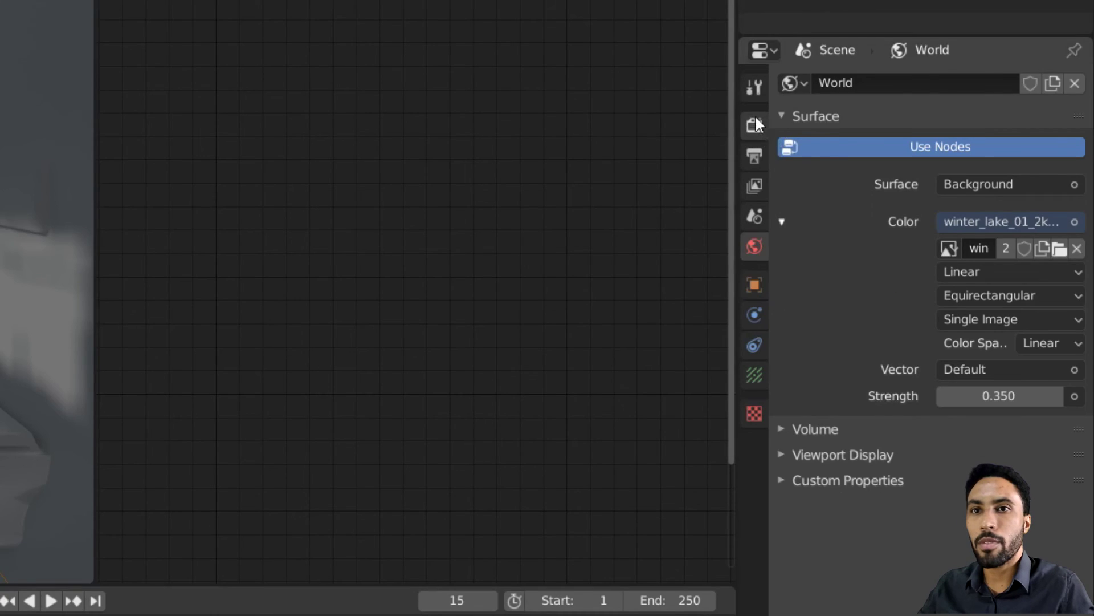
Bake the scene's indirect lighting with the irradiance volume and hide the viewport overlays
{"action": "left_click", "coordinate": [756, 121]}
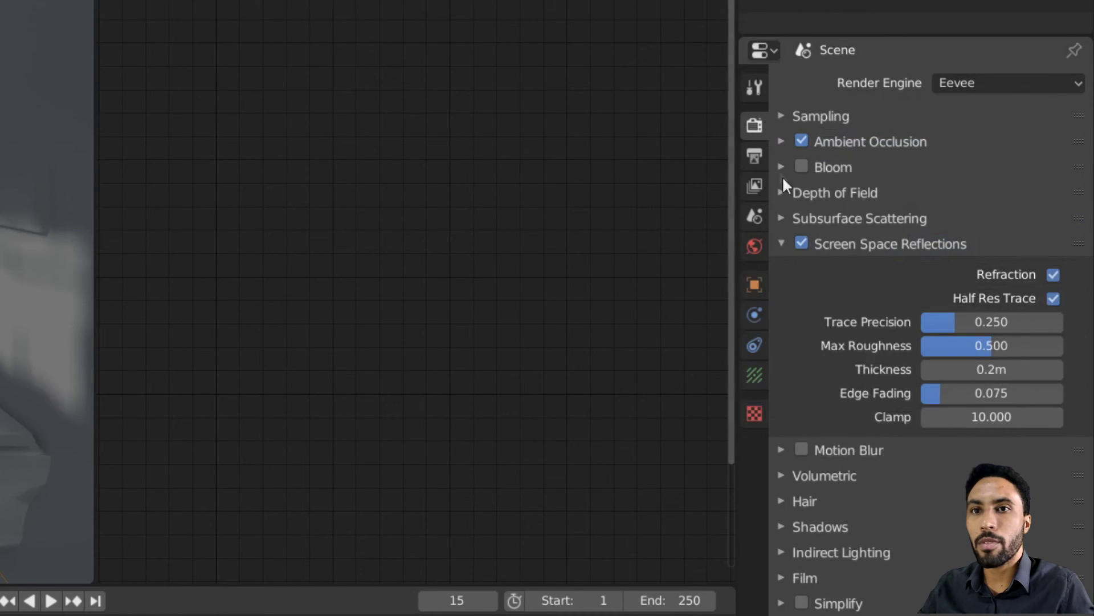
{"action": "left_click", "coordinate": [829, 246]}
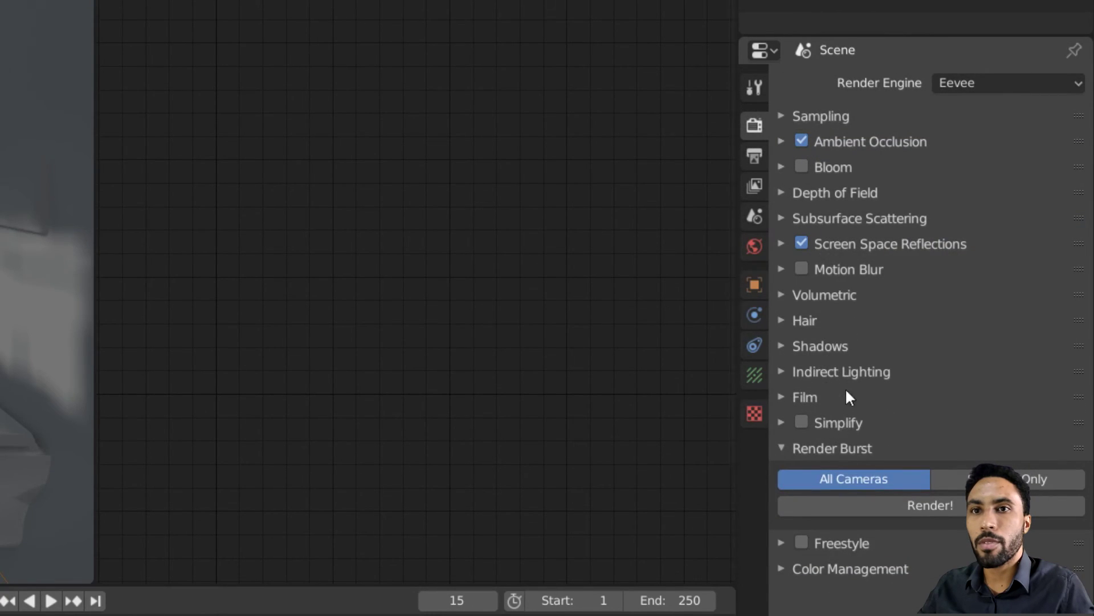
{"action": "left_click", "coordinate": [846, 372]}
{"action": "scroll", "coordinate": [846, 369], "scroll_direction": "down", "scroll_amount": 6}
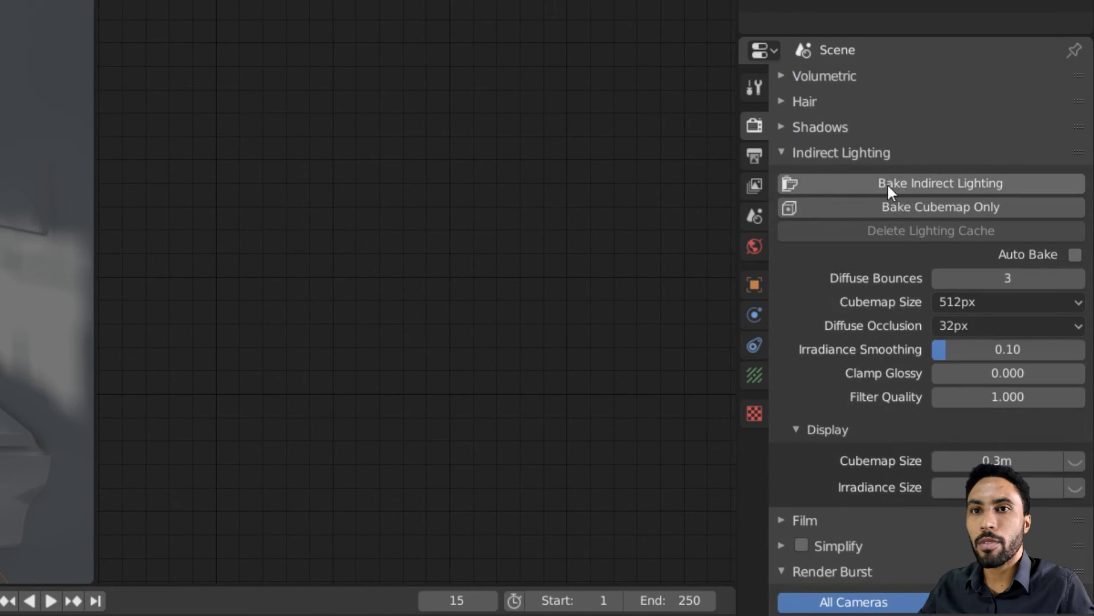
{"action": "left_click", "coordinate": [964, 183]}
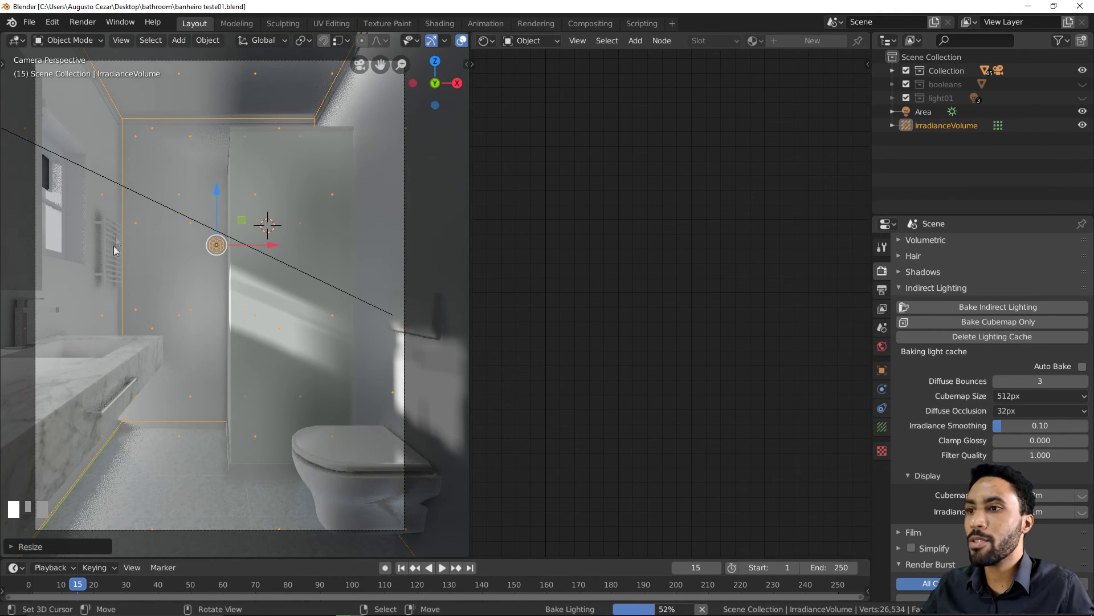
{"action": "key", "text": "z"}
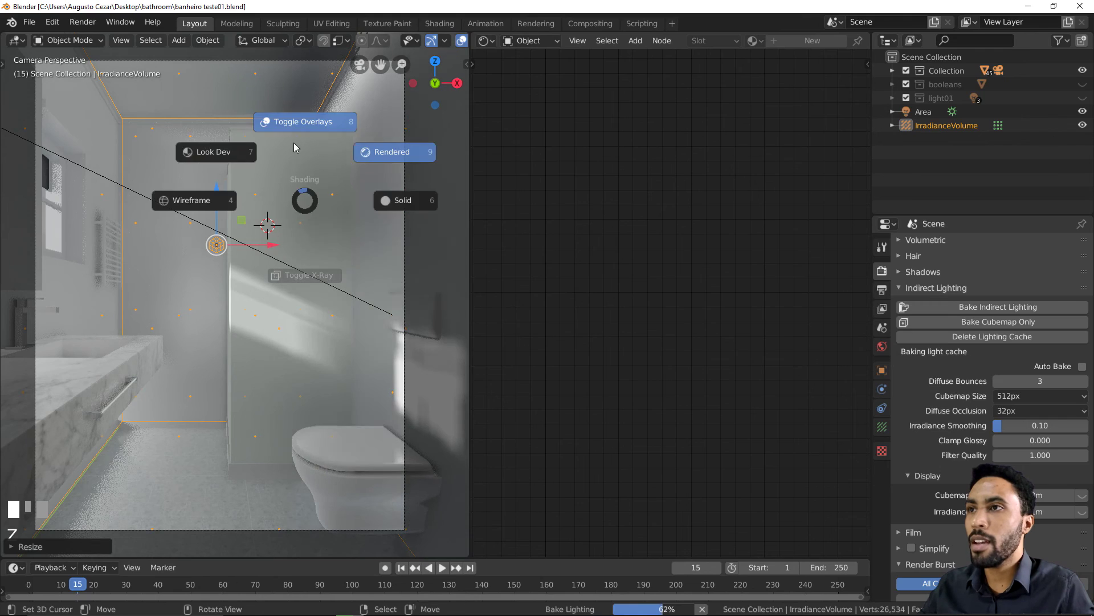
{"action": "left_click", "coordinate": [295, 126]}
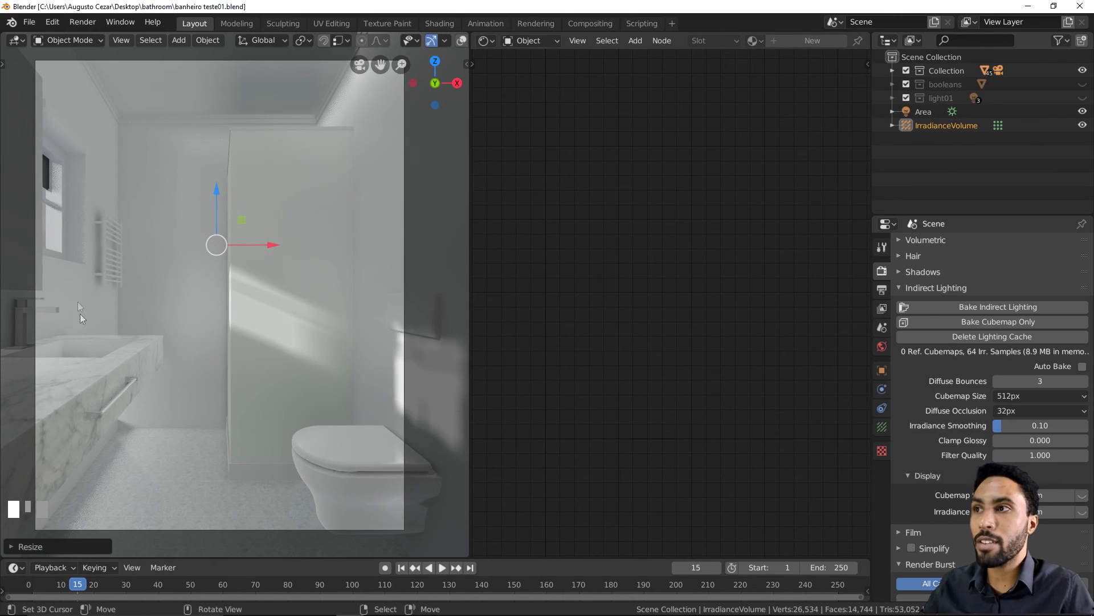
Link the metal material from the countertop's bar handle to the wall-mounted towel rack, showing viewport overlays while selecting both objects
{"action": "right_click", "coordinate": [108, 252]}
{"action": "key", "text": "z"}
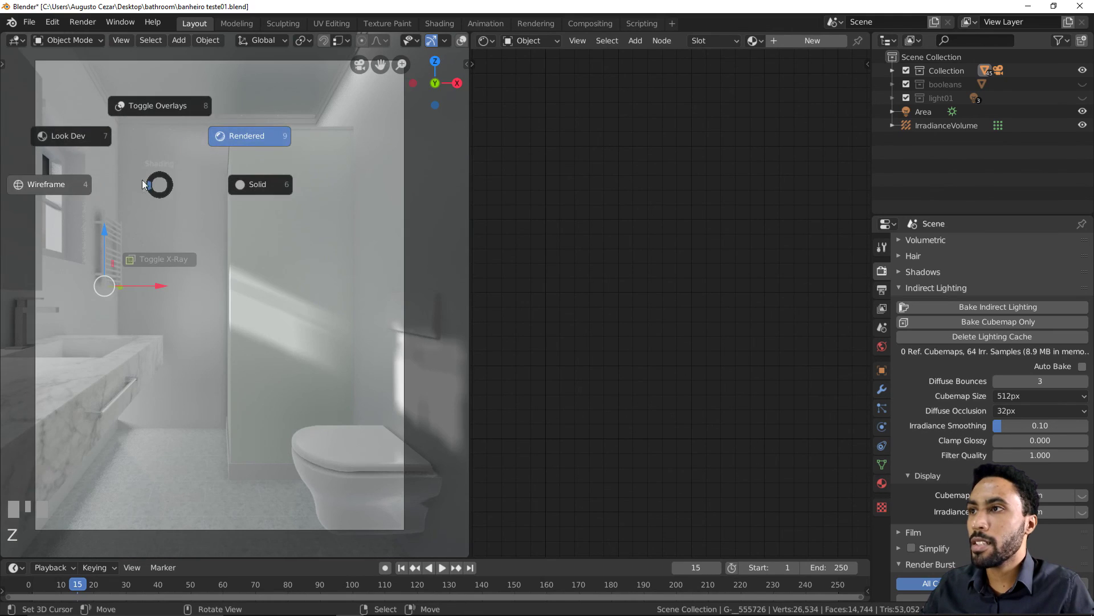
{"action": "left_click", "coordinate": [147, 111]}
{"action": "right_click", "coordinate": [122, 395], "text": "shift"}
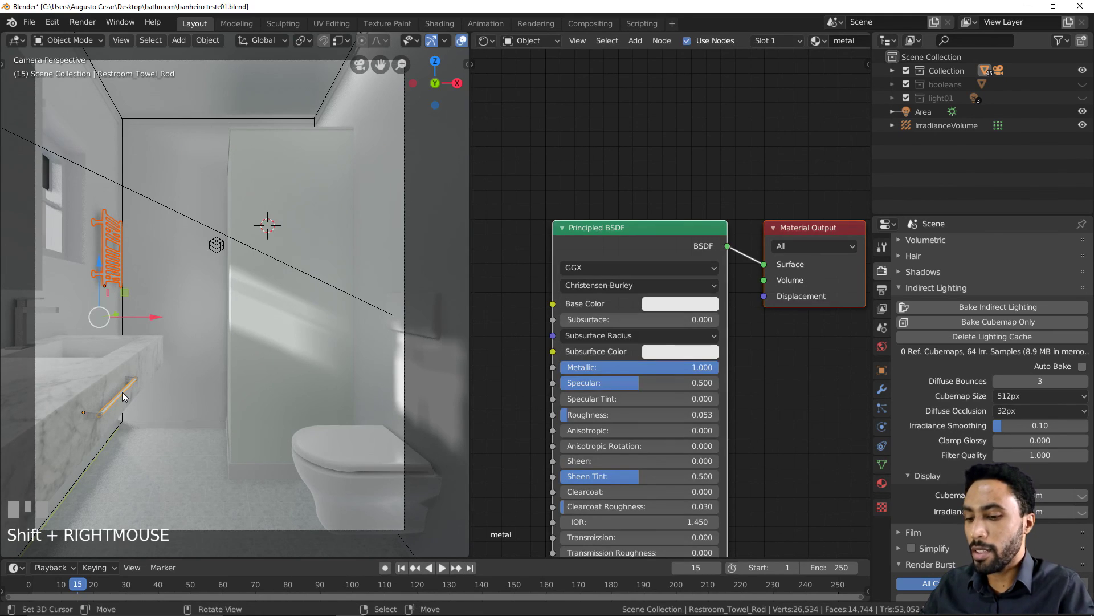
{"action": "key", "text": "ctrl+l"}
{"action": "left_click", "coordinate": [122, 391]}
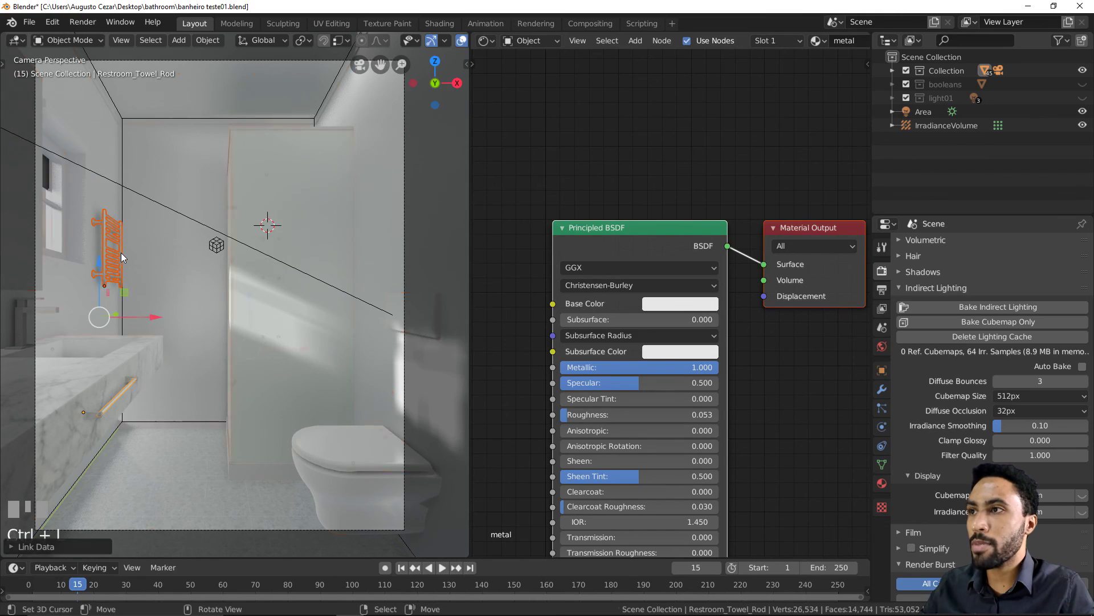
Deselect everything, hide the viewport overlays and inspect the sink, towel rack and window area in a full-screen rendered viewport
{"action": "key", "text": "a"}
{"action": "key", "text": "a"}
{"action": "key", "text": "z"}
{"action": "left_click", "coordinate": [89, 203]}
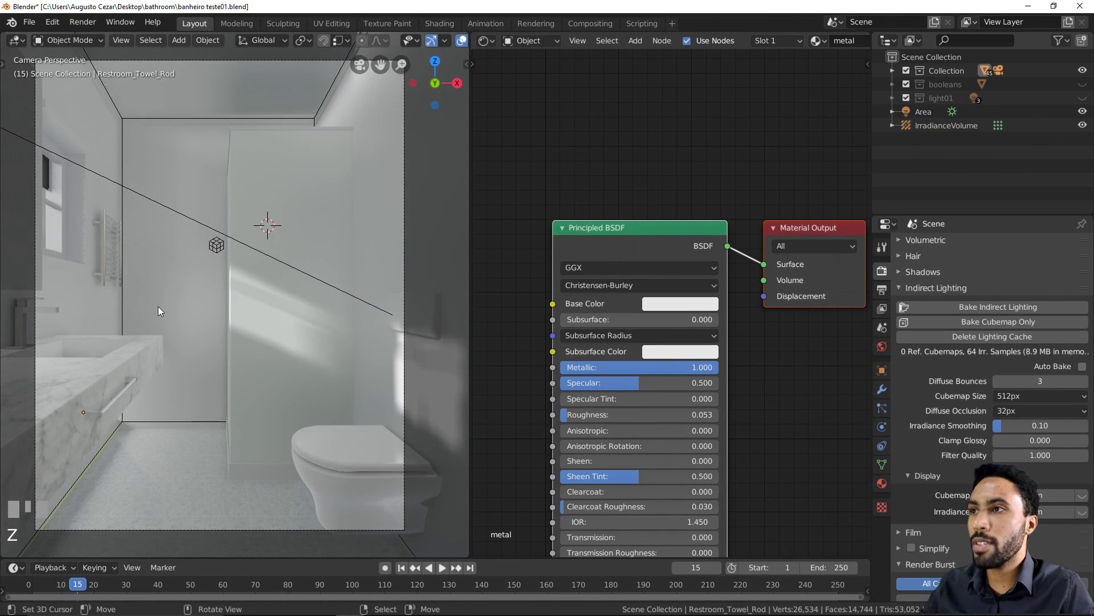
{"action": "key", "text": "z"}
{"action": "left_click", "coordinate": [161, 171]}
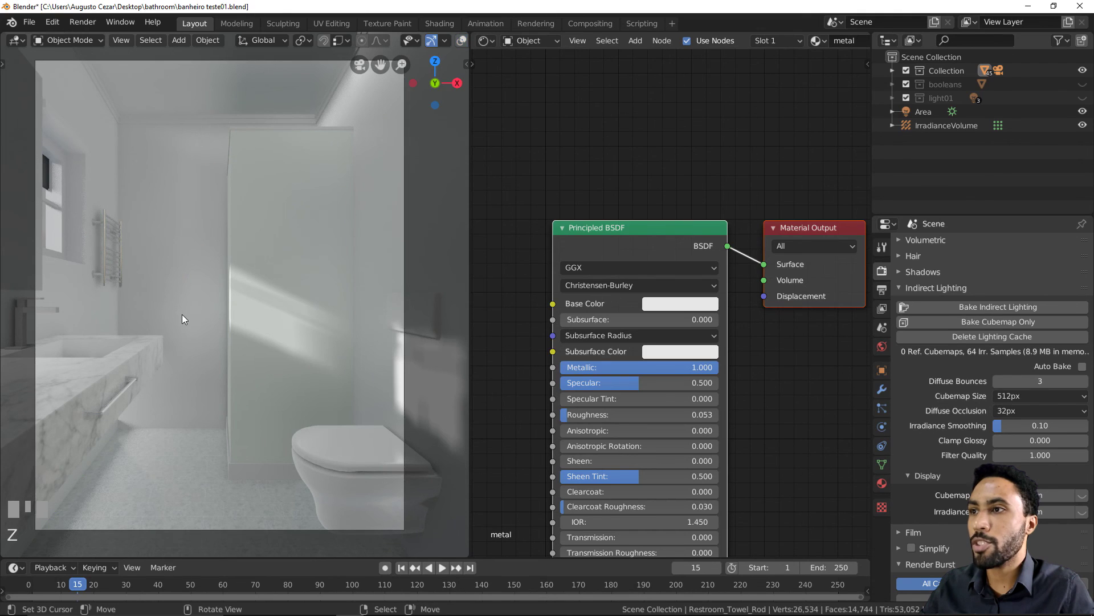
{"action": "key", "text": "ctrl+space"}
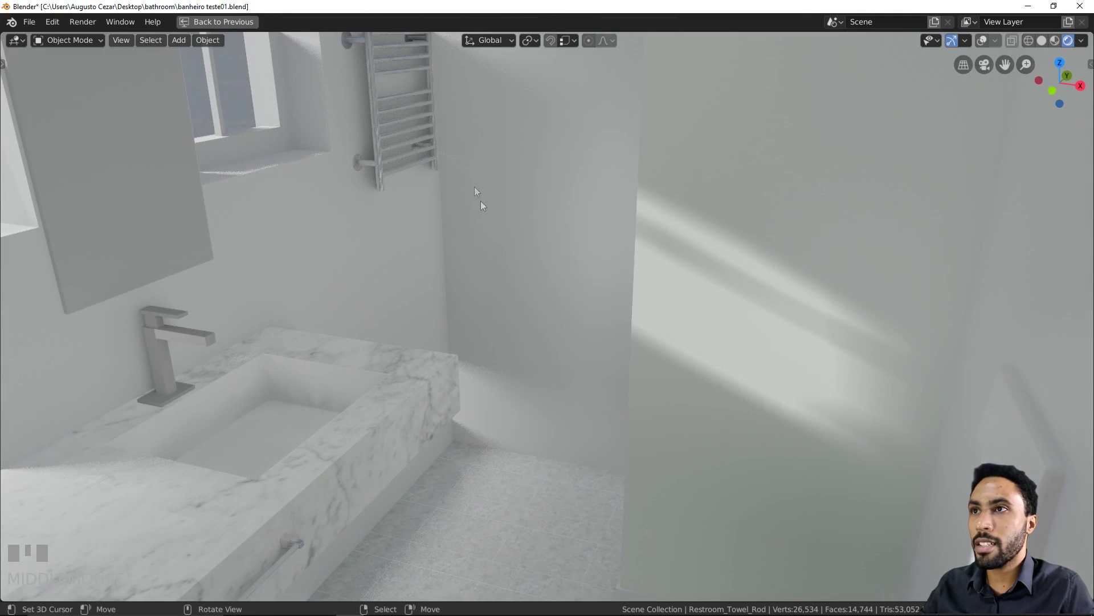
{"action": "middle_click_drag", "start_coordinate": [481, 201], "coordinate": [562, 330]}
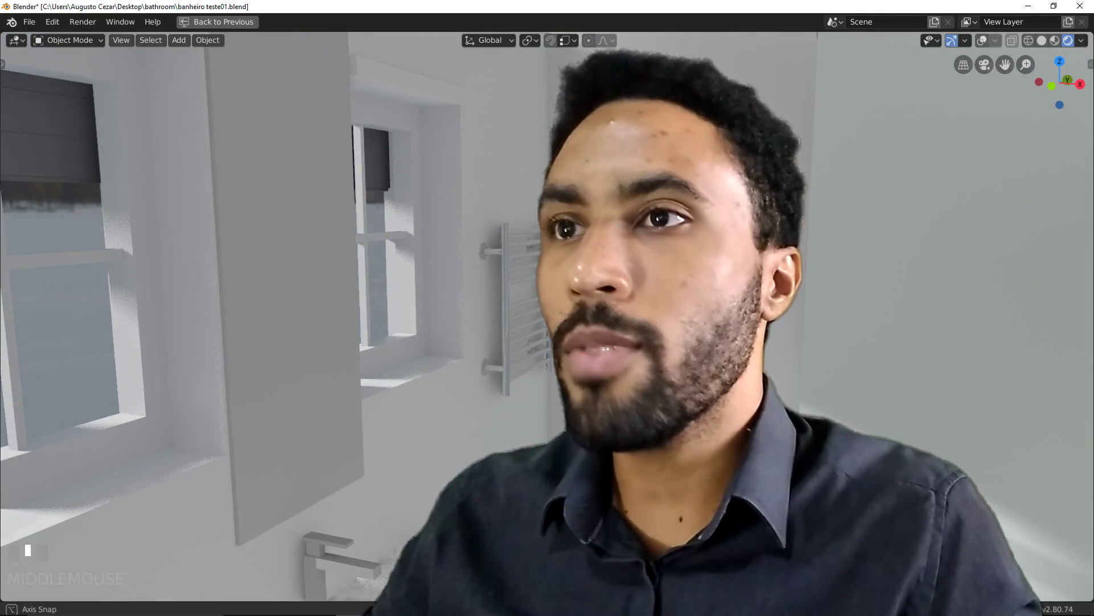